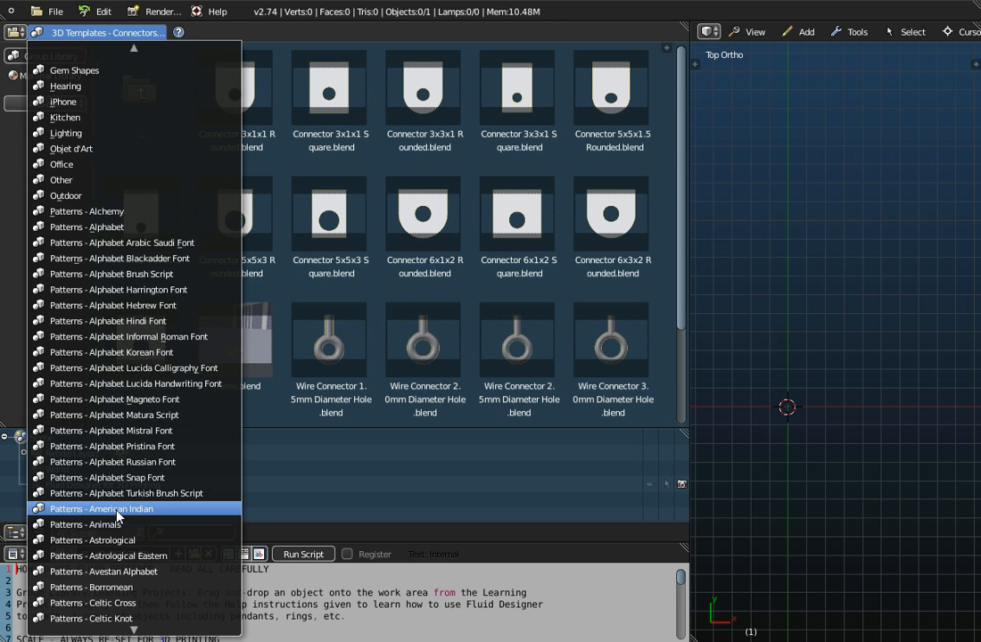
- Browse the Patterns - Astrological category and select the Zodiac - Virgo Pattern (001)
click(104, 543)
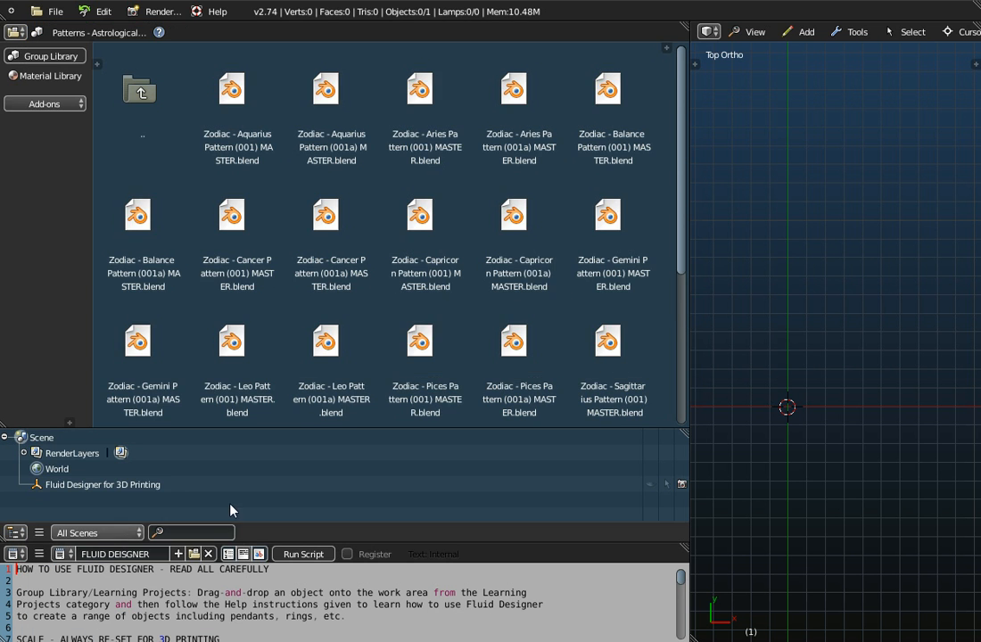
scroll(504, 293, down, 5)
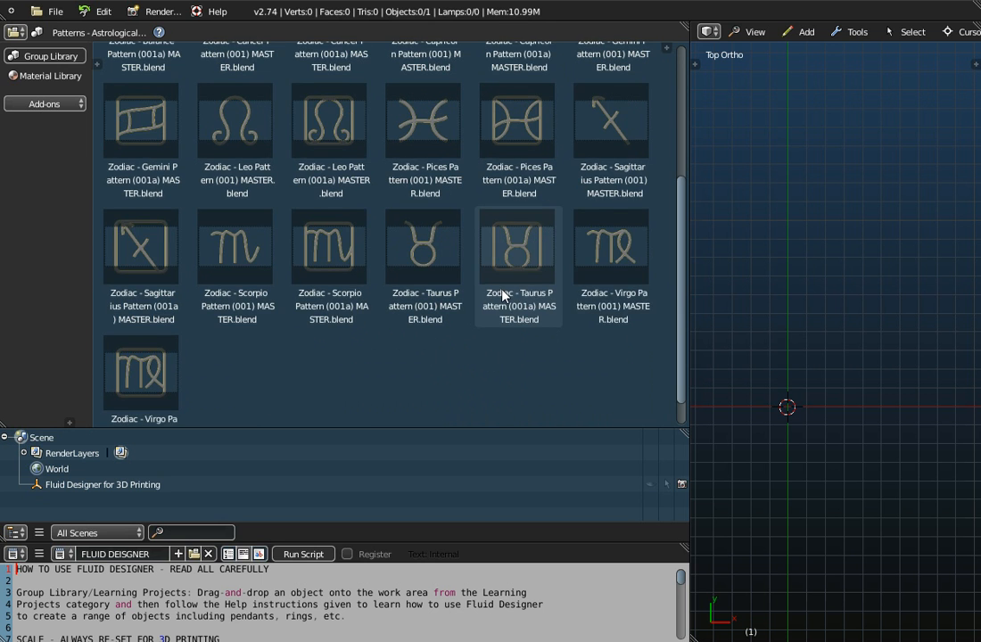
click(626, 248)
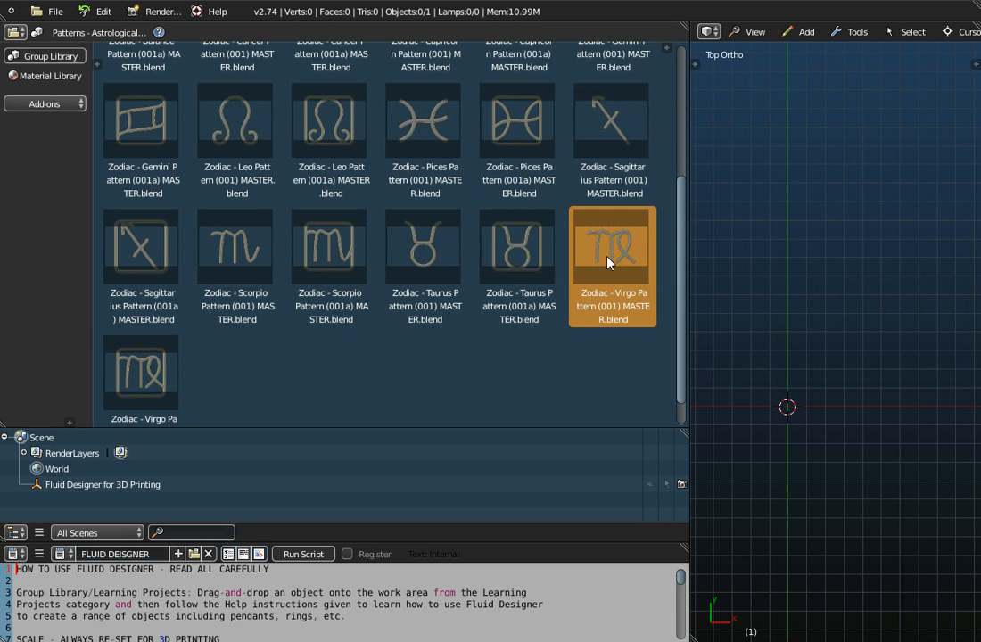
- Browse the Patterns - Astrological Eastern category and select the Zodiac Eastern - Tiger Pattern (001)
click(72, 30)
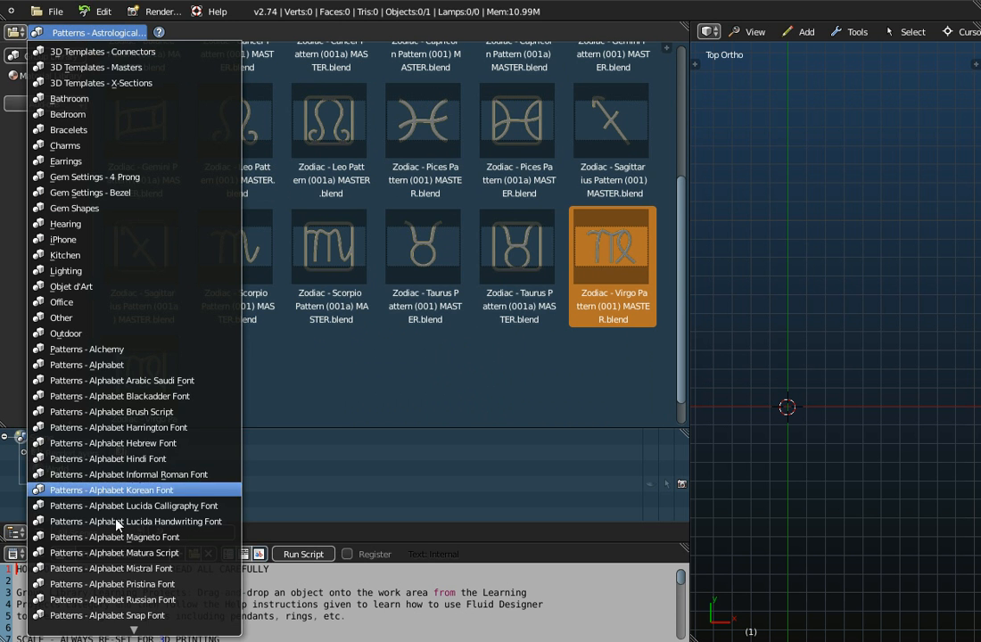
scroll(129, 483, down, 19)
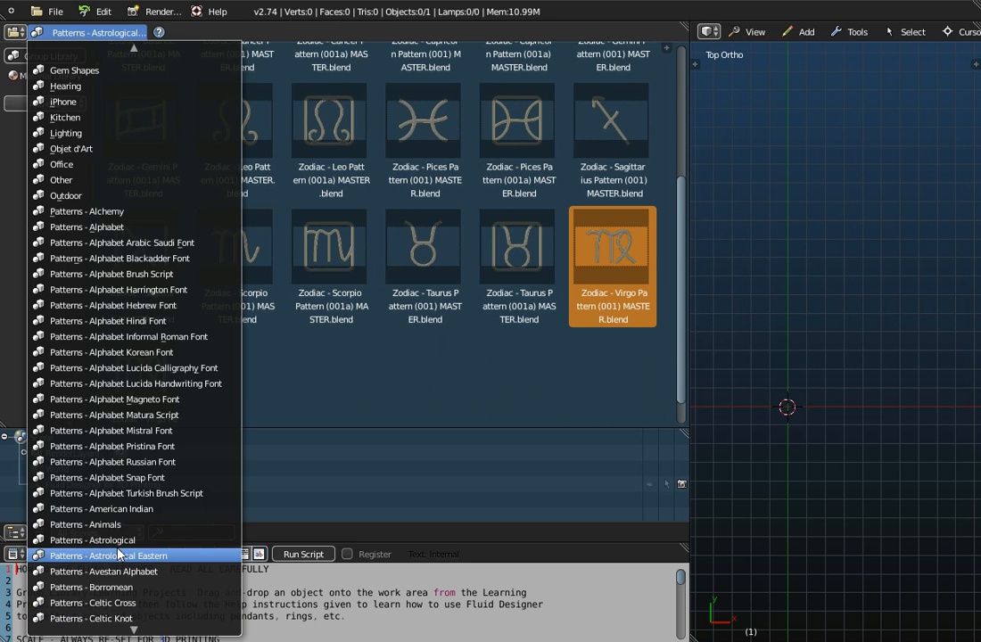
click(119, 554)
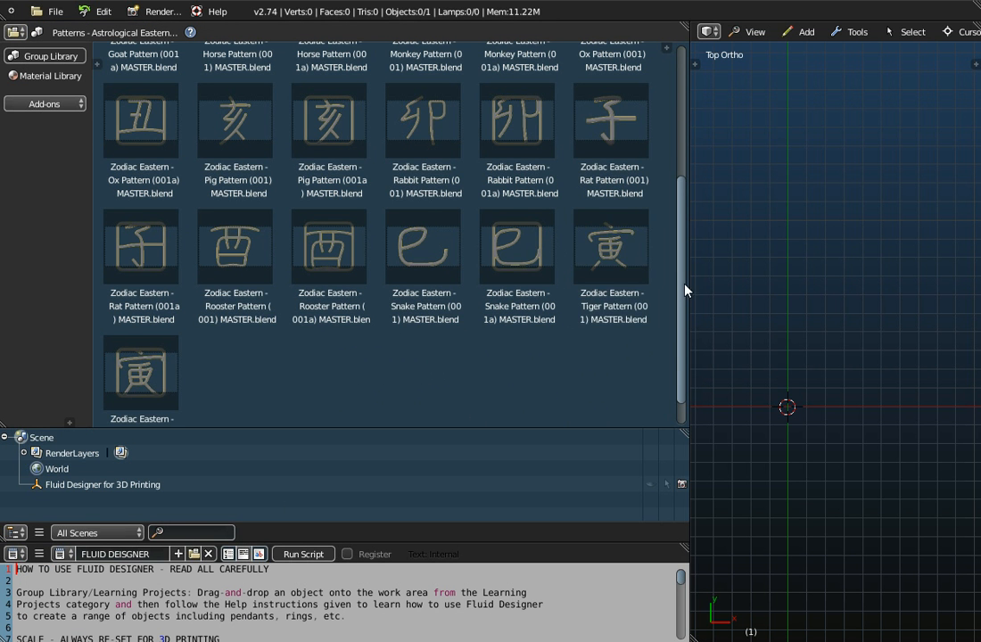
click(619, 260)
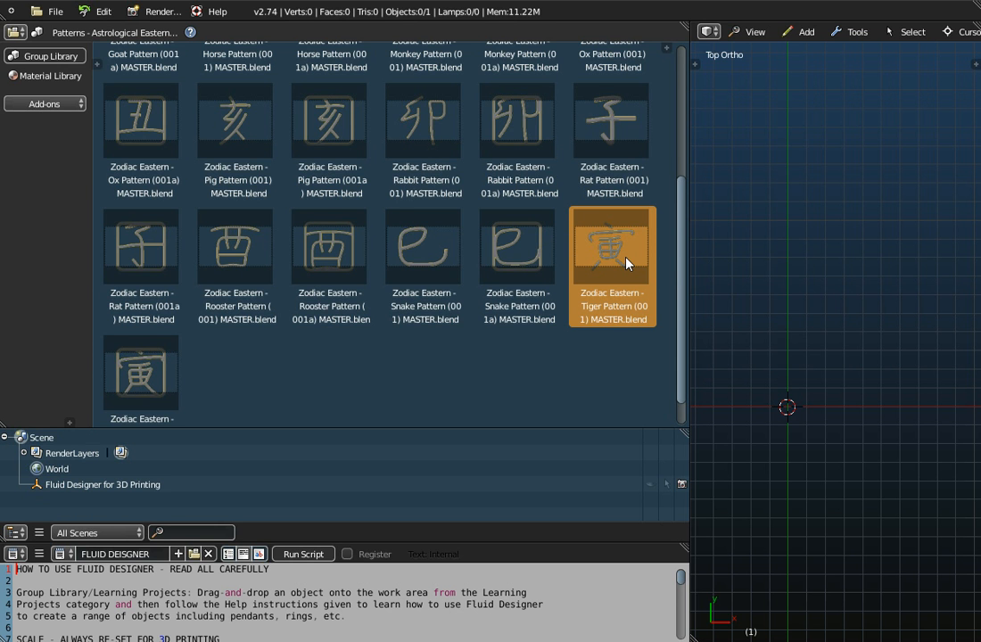
scroll(628, 262, up, 3)
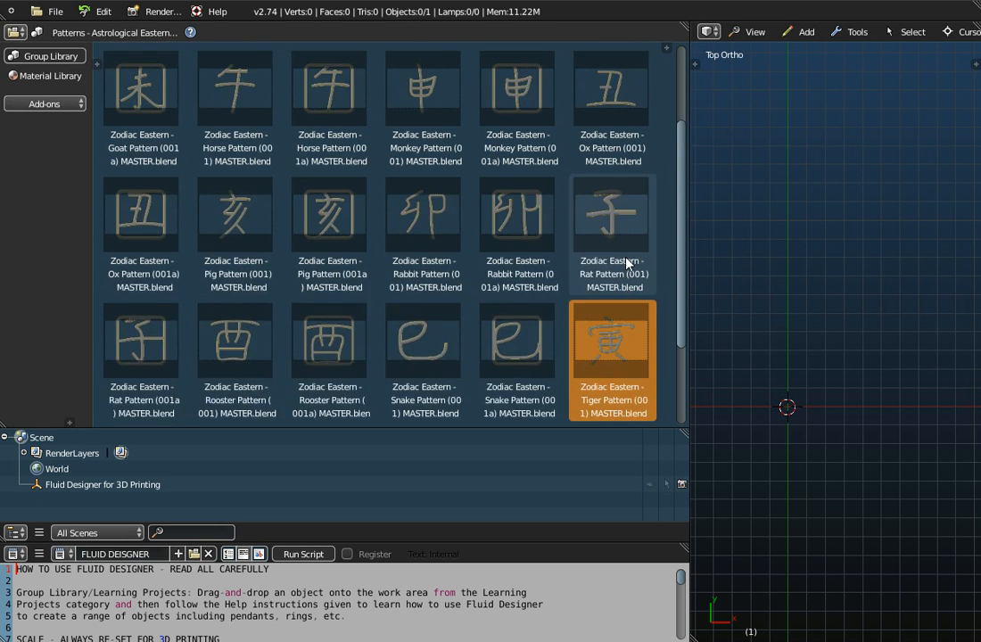
- Place the 65mm by 5 Grid Pattern Bracelet (001) from the Bracelets category into the work area
click(113, 32)
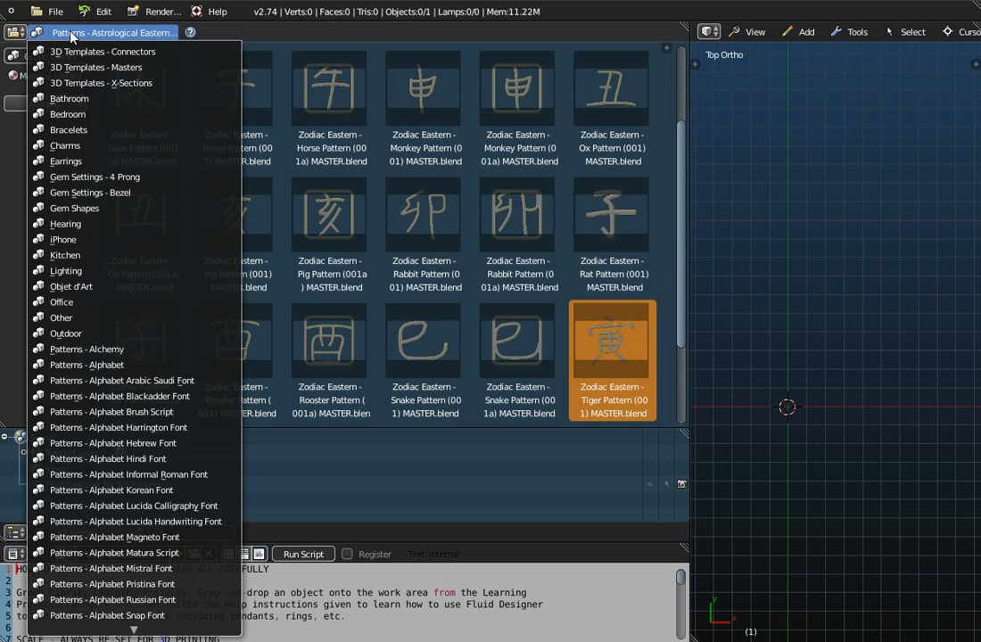
click(71, 130)
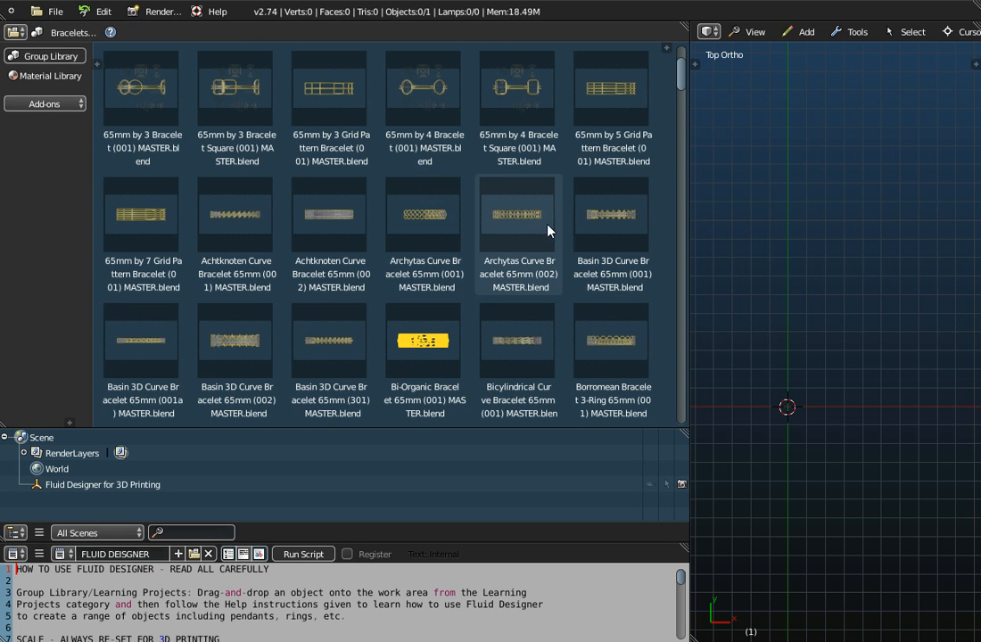
scroll(519, 220, up, 2)
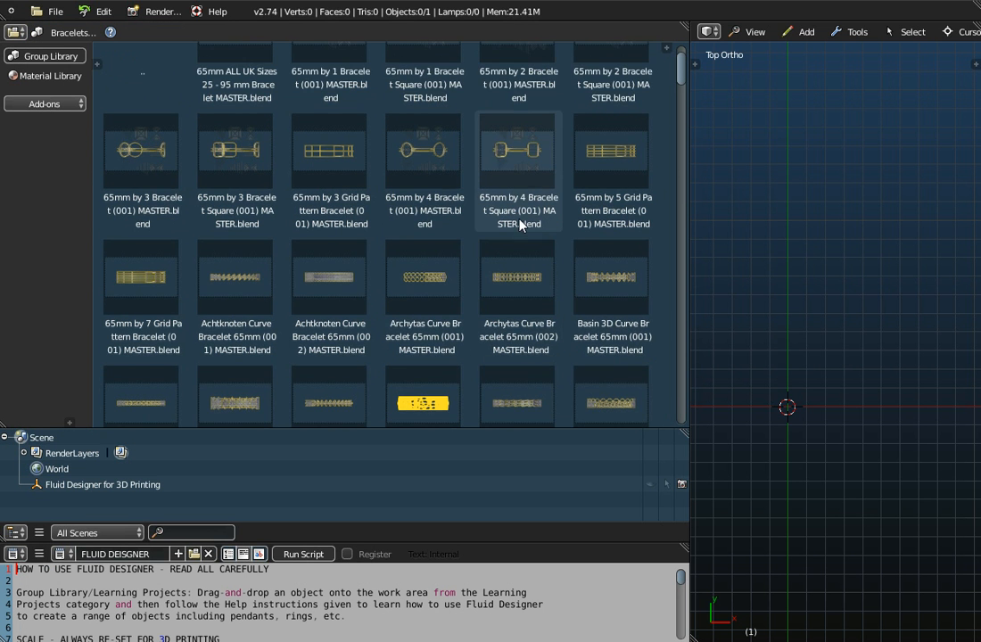
click(329, 155)
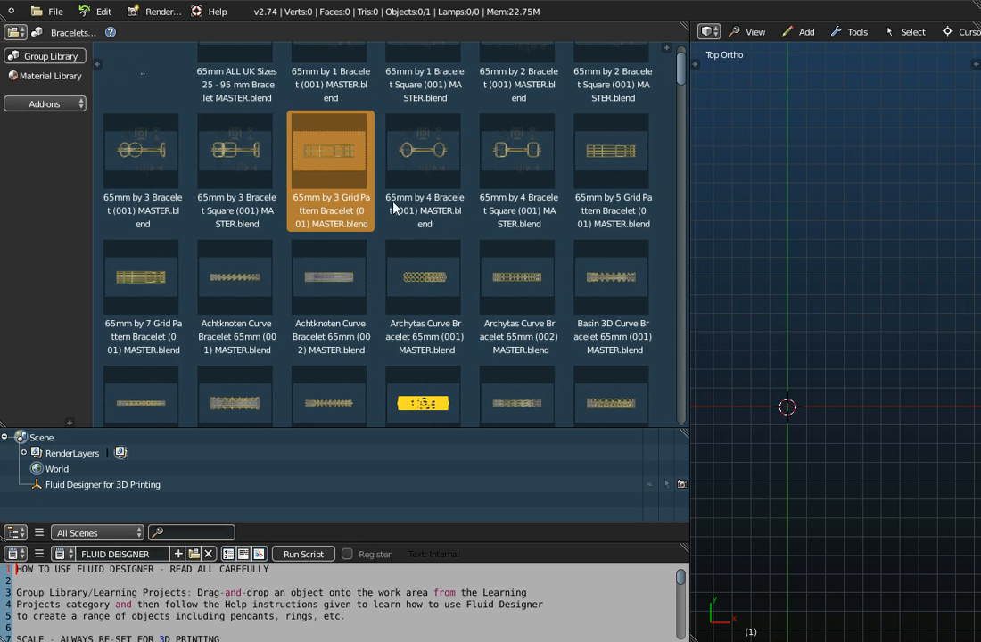
click(623, 157)
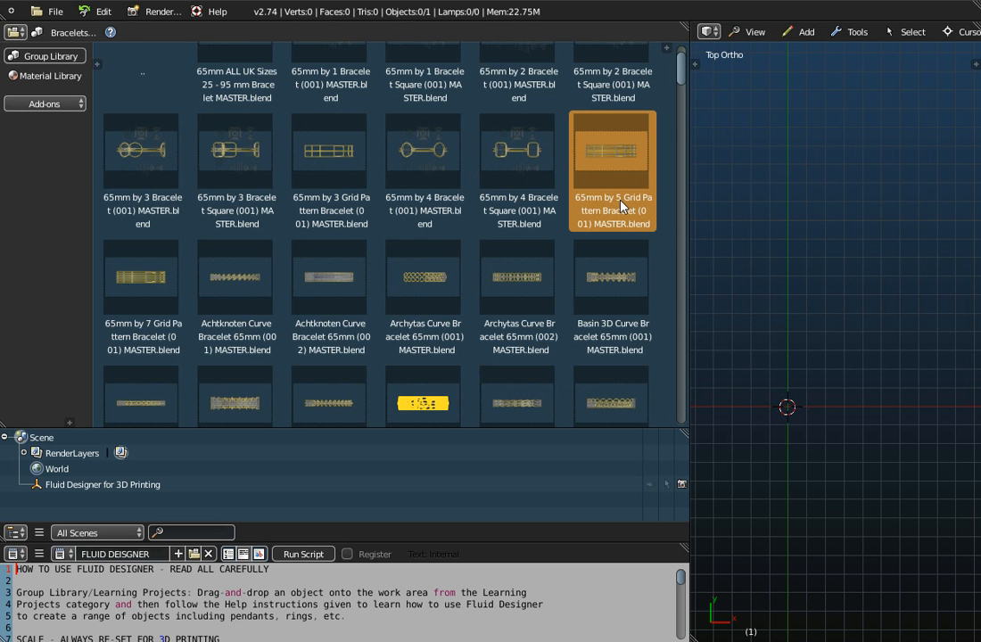
drag(605, 157, 793, 201)
- Hide the Inner Diameter guide curve of the bracelet
middle_drag(551, 251, 542, 338)
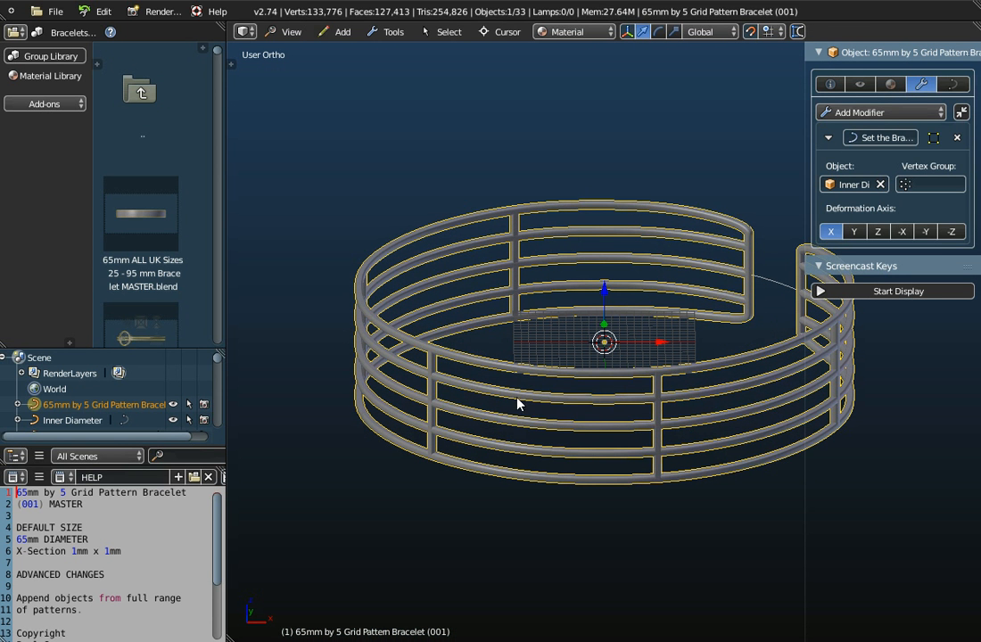
middle_drag(509, 449, 466, 452)
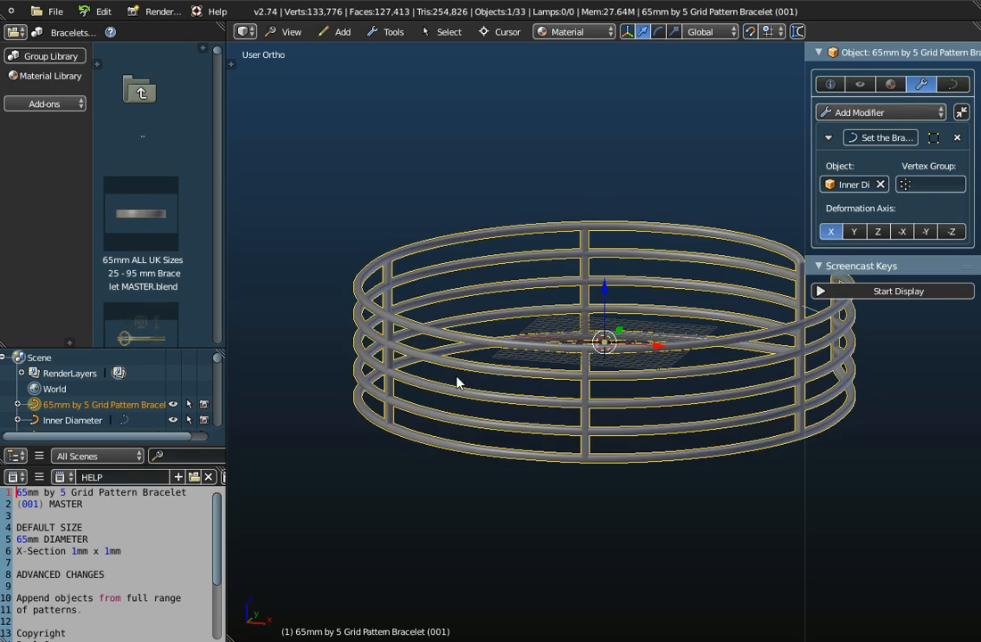
middle_drag(455, 383, 460, 454)
middle_drag(548, 491, 553, 441)
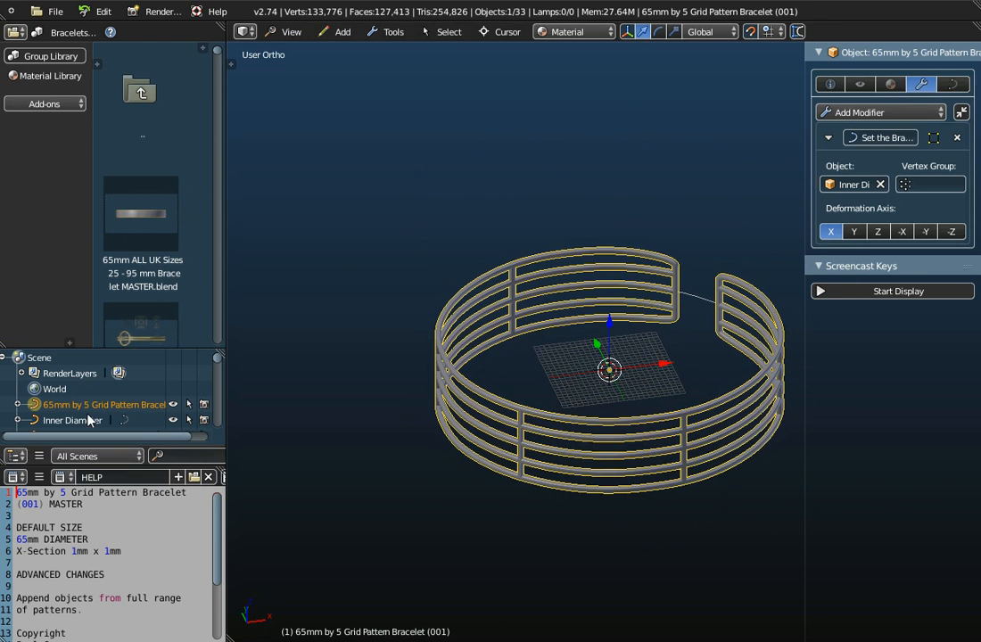
middle_drag(528, 322, 560, 339)
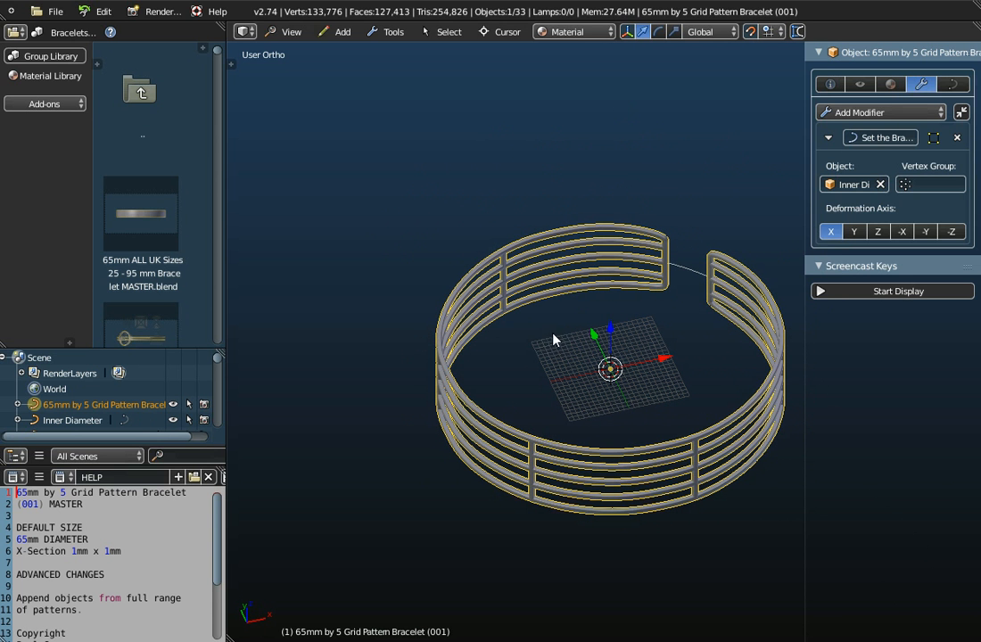
click(173, 420)
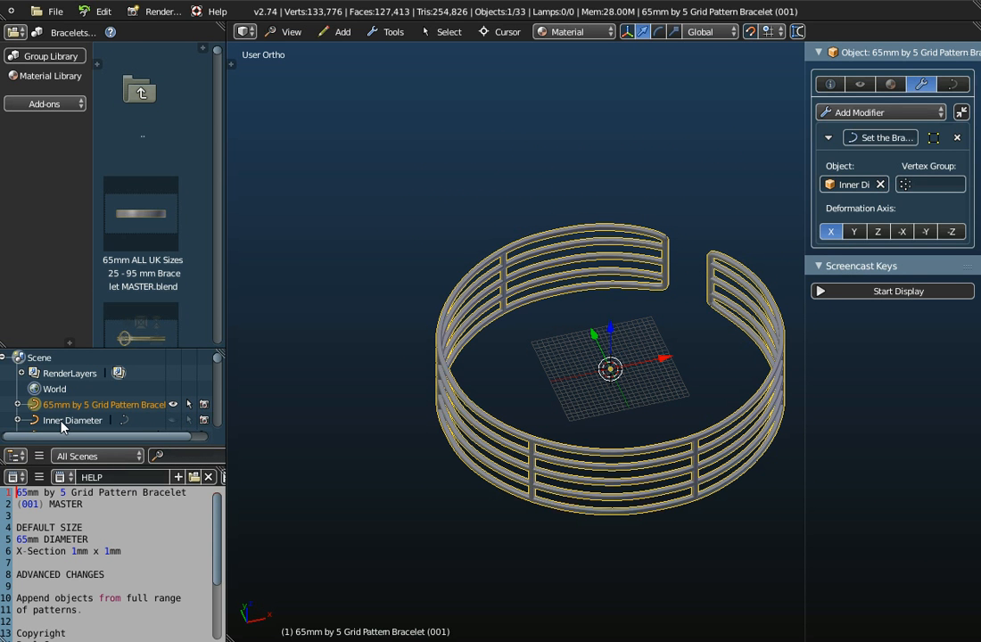
- Widen the object properties area, then show and select the x_Inner Diameter 50mm curve
drag(805, 189, 731, 191)
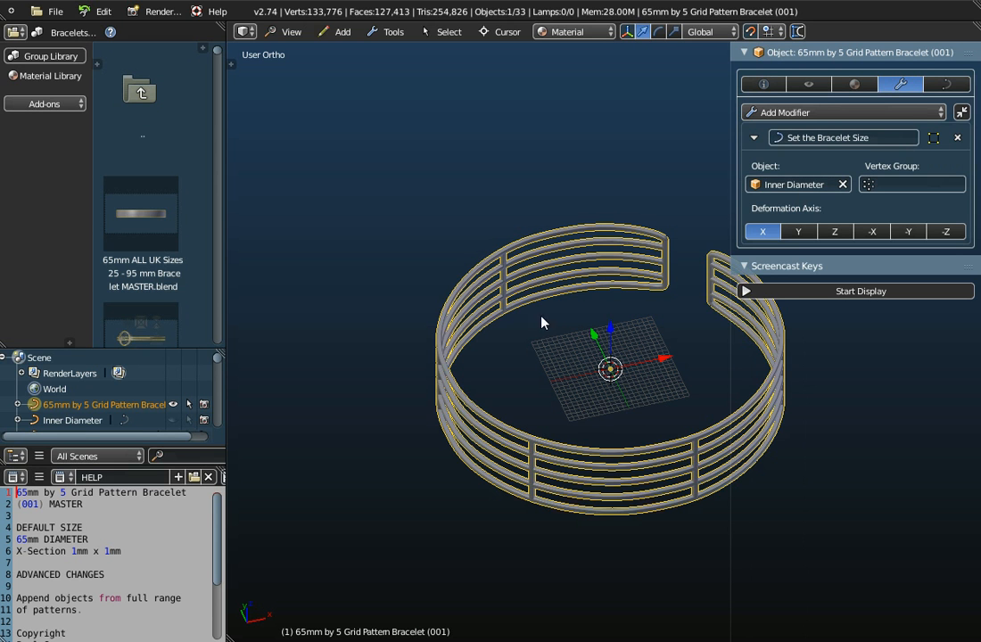
scroll(66, 406, down, 8)
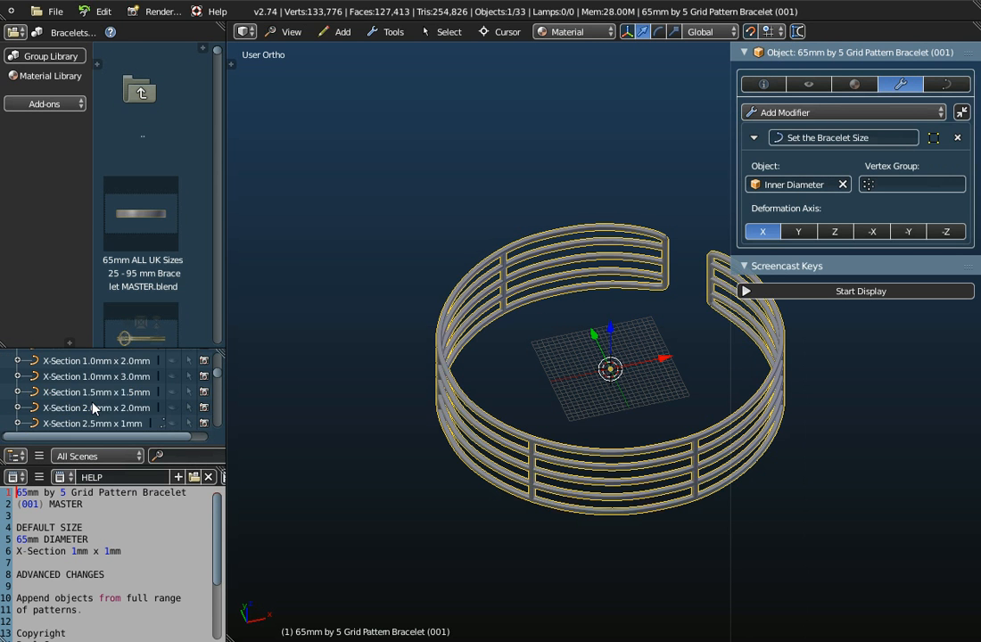
scroll(93, 408, down, 5)
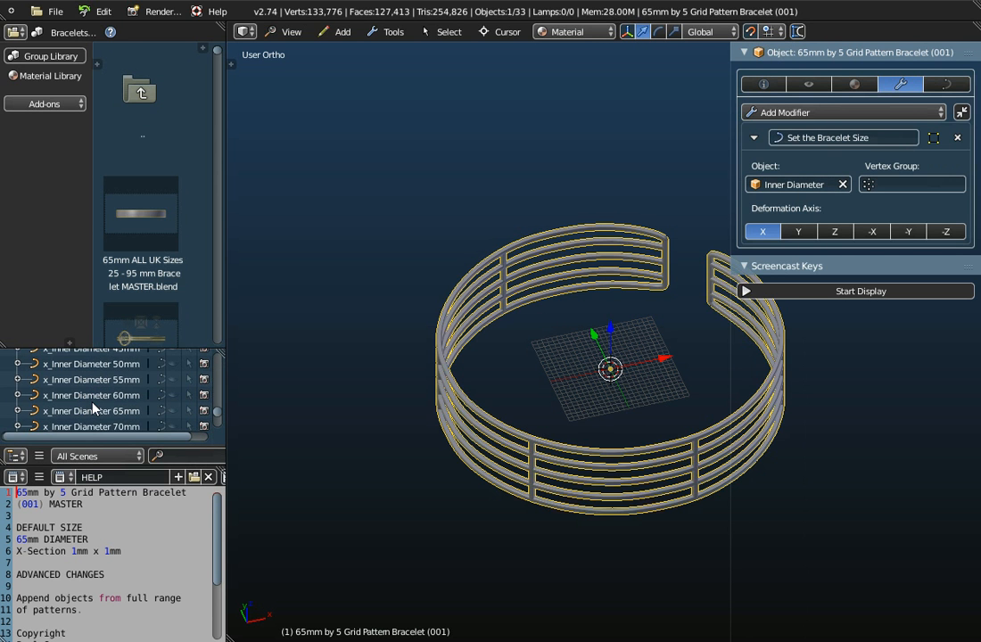
click(173, 364)
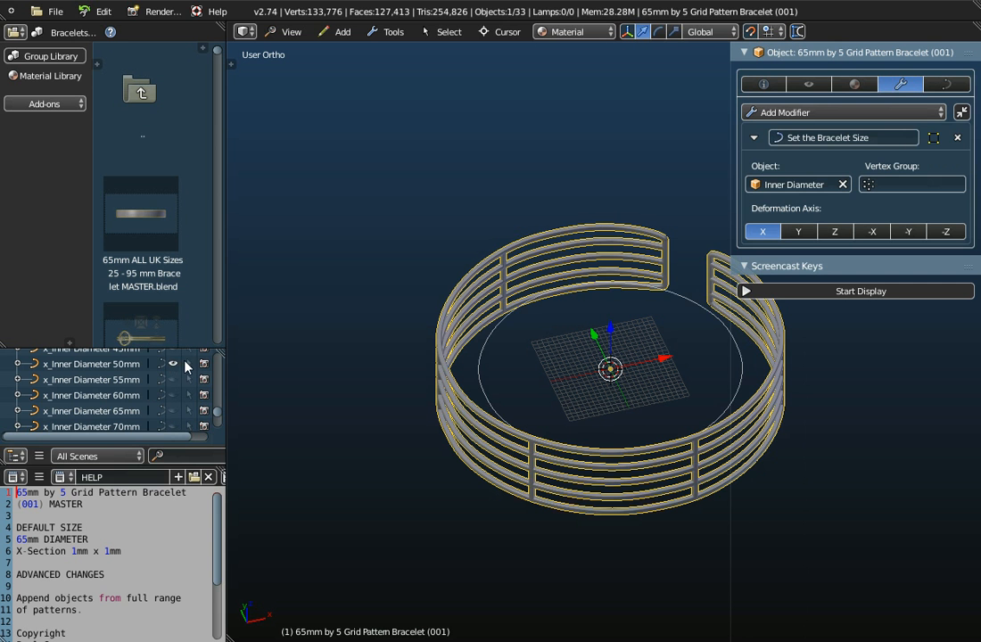
click(93, 364)
- Set the object of the bracelet's Set the Bracelet Size modifier to x_Inner Diameter 50mm
middle_drag(384, 408, 443, 440)
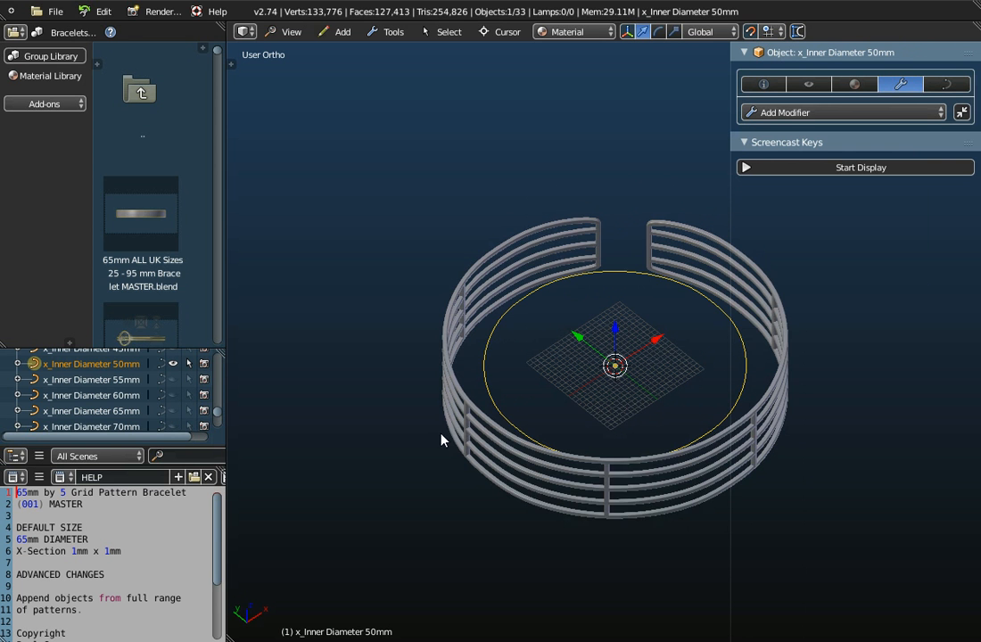
click(500, 446)
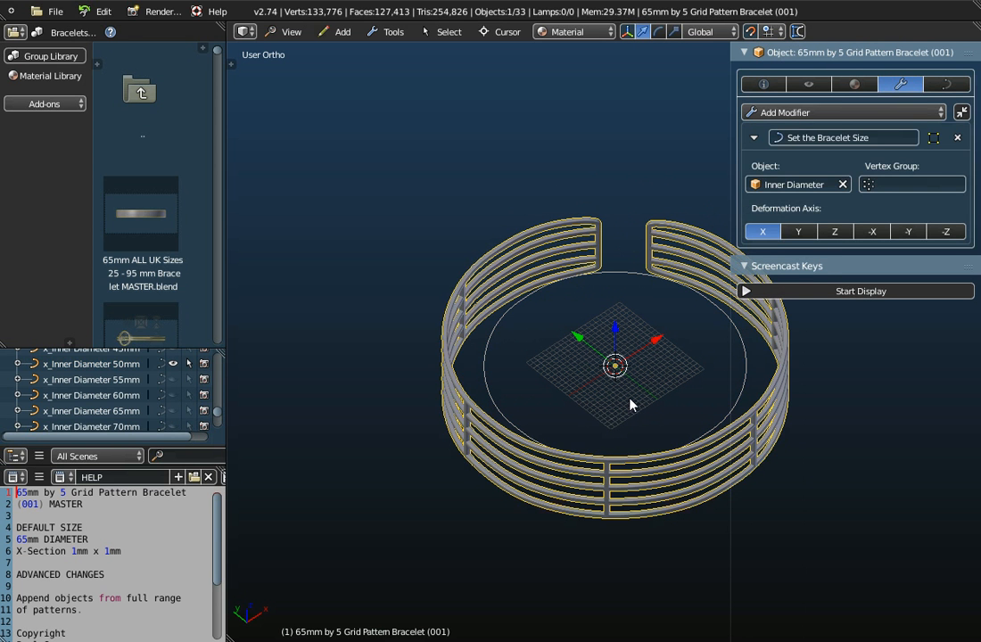
click(811, 183)
scroll(800, 336, down, 18)
scroll(800, 336, down, 3)
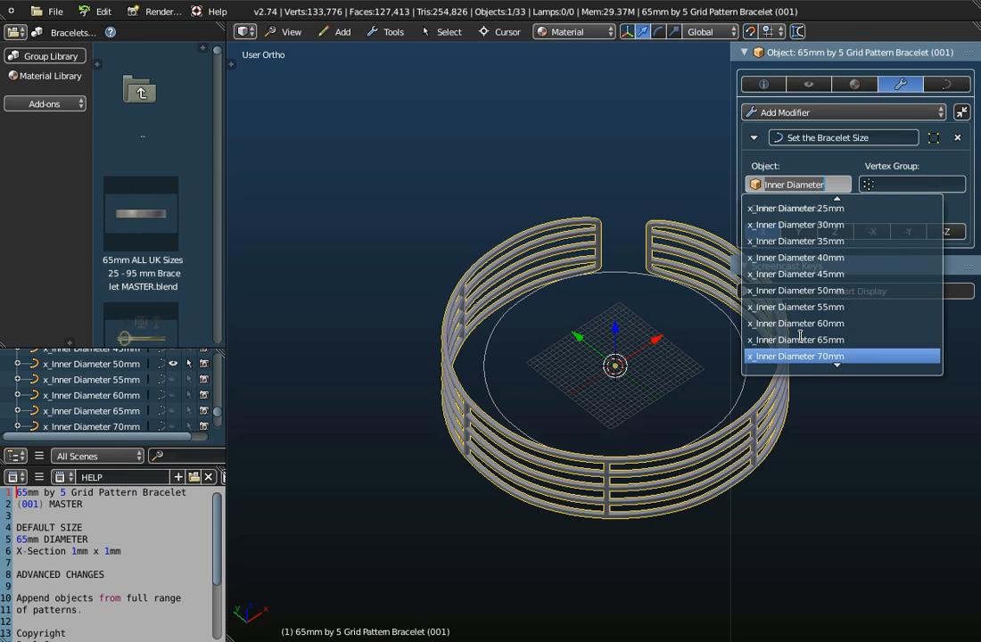
click(797, 290)
- Inspect the overlapping ends of the resized bracelet, then put it in Edit Mode in the front view
middle_drag(598, 361, 686, 351)
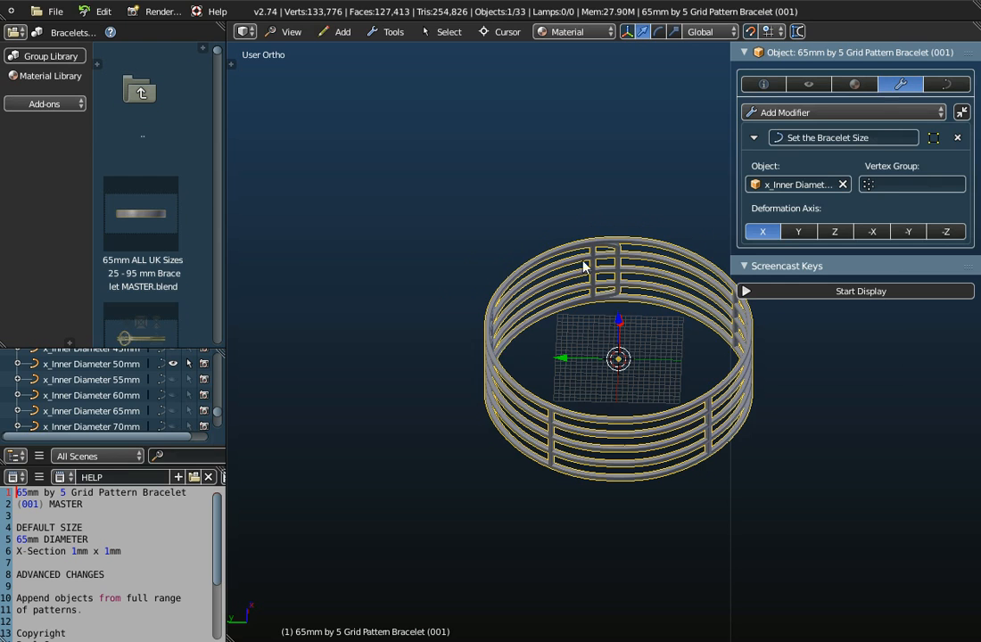
middle_drag(607, 278, 688, 337)
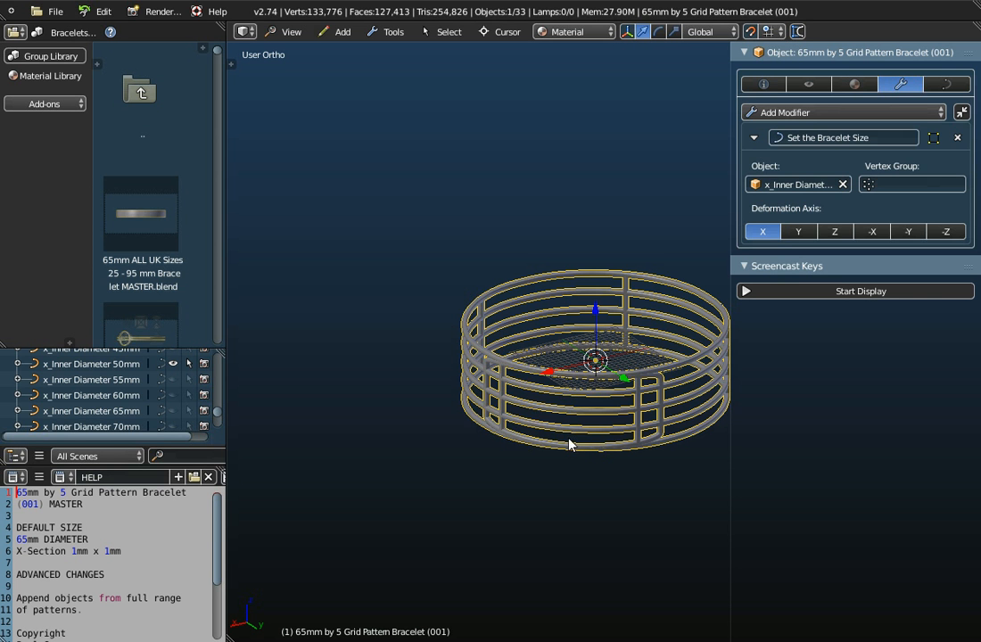
middle_drag(691, 425, 380, 138)
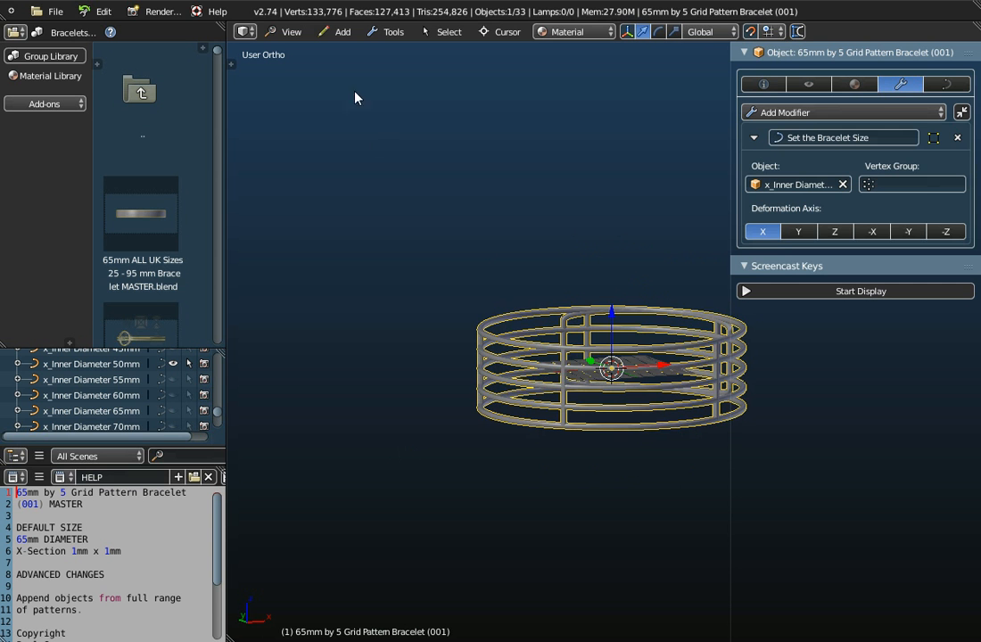
click(295, 33)
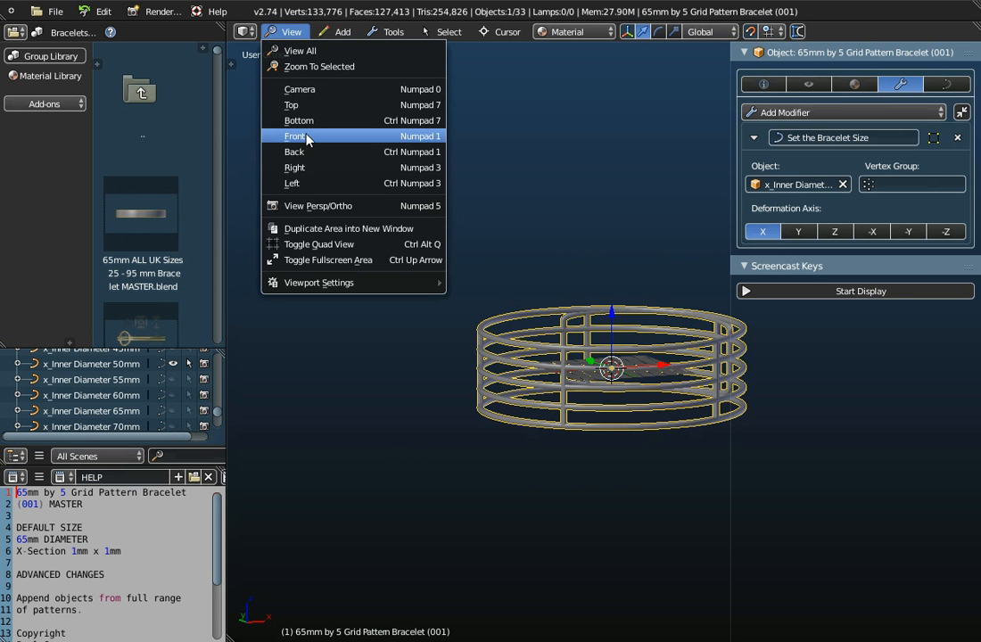
click(309, 134)
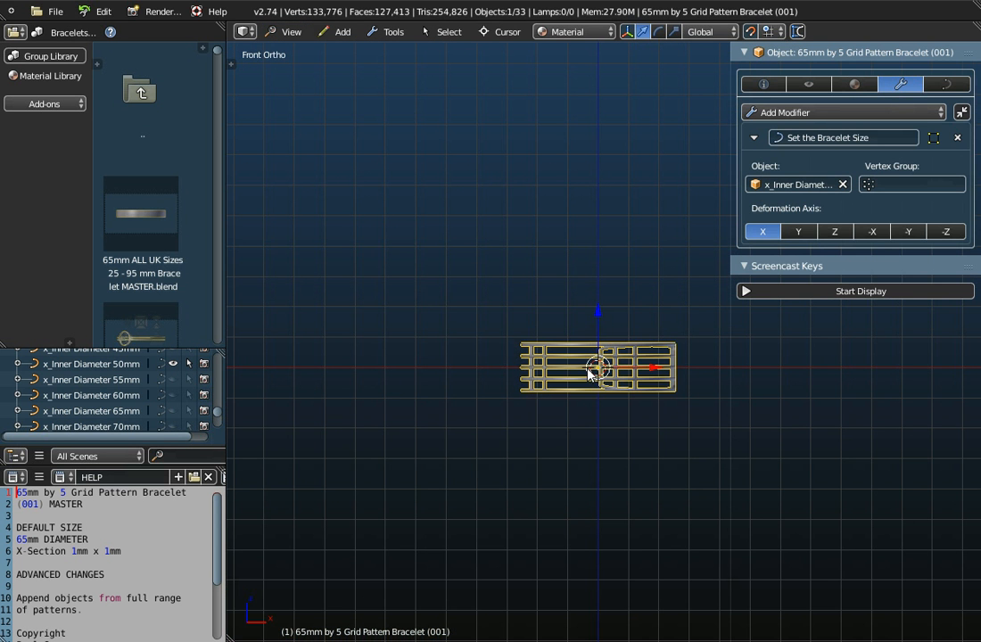
key(Tab)
shift+middle_drag(598, 423, 530, 392)
- Narrow the object properties area, start the Screencast Keys display and collapse its settings
drag(730, 244, 825, 244)
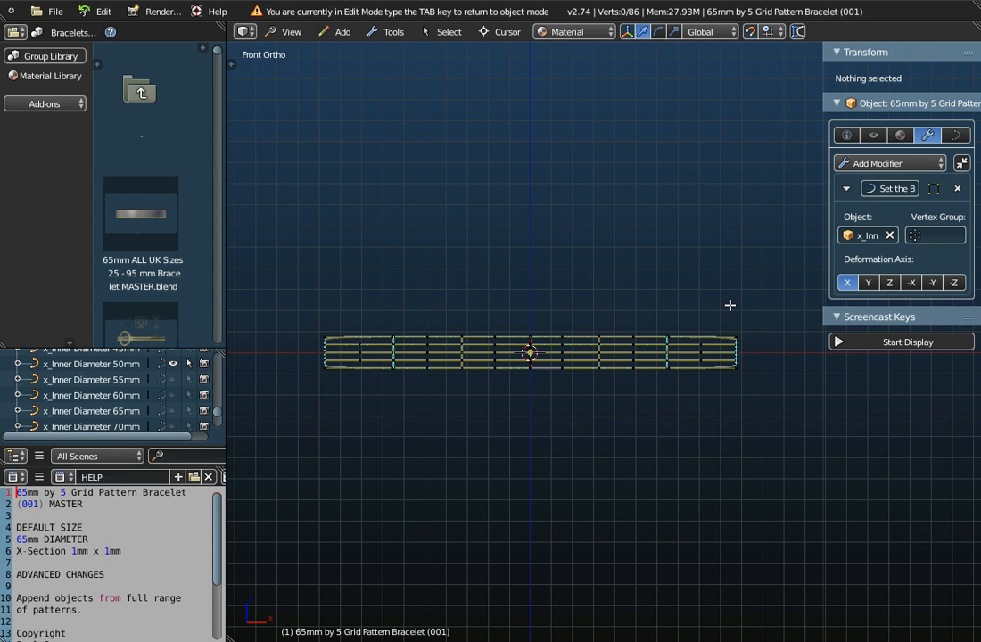
click(874, 342)
click(871, 317)
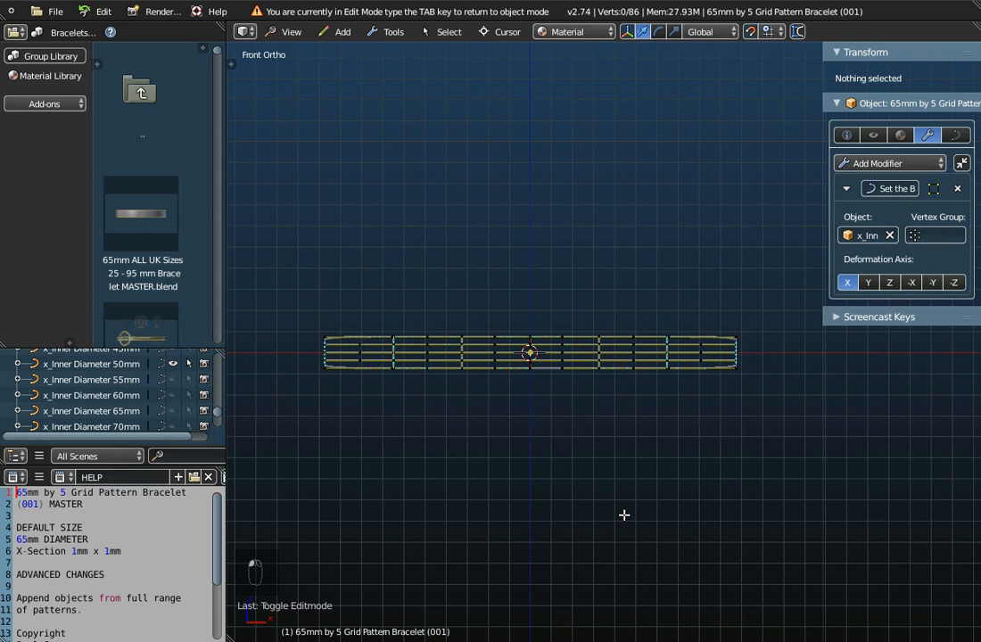
- Select the strip's points at the positive X end and move them -20 along X with smooth proportional editing, size 97.02
key(b)
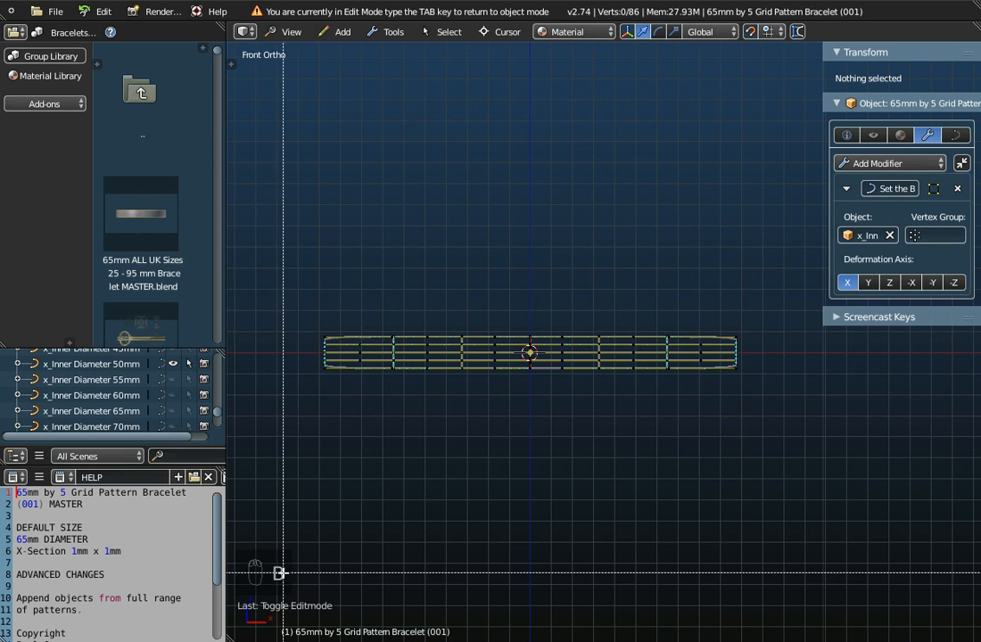
drag(724, 310, 754, 415)
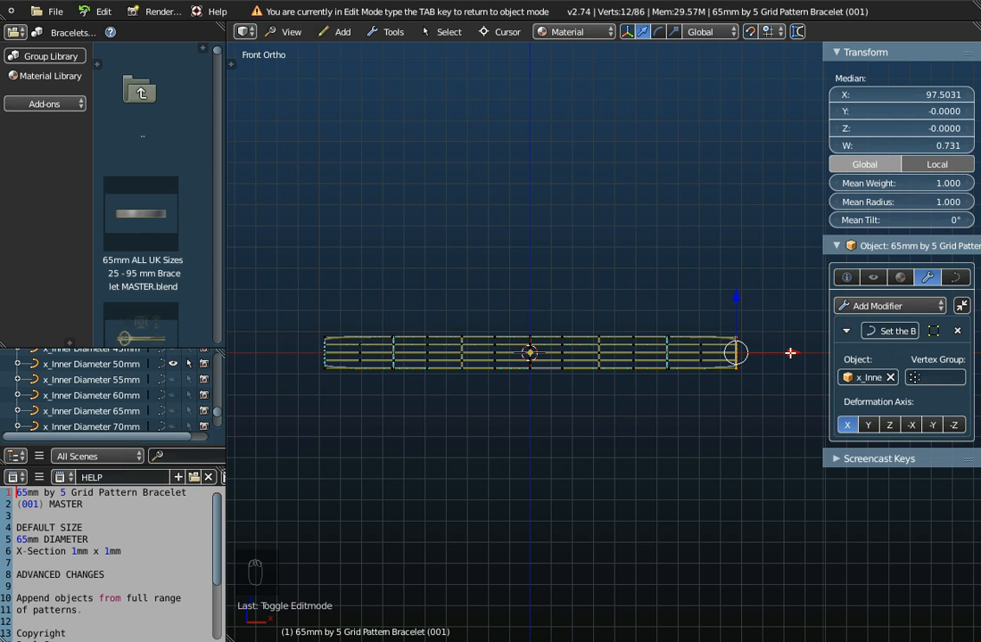
key(g)
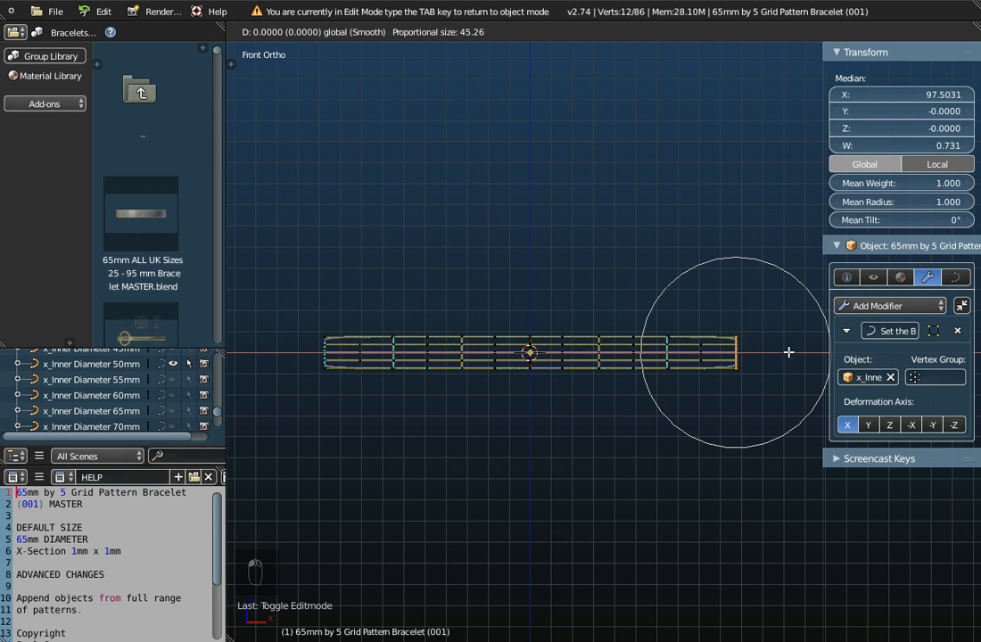
scroll(789, 353, down, 6)
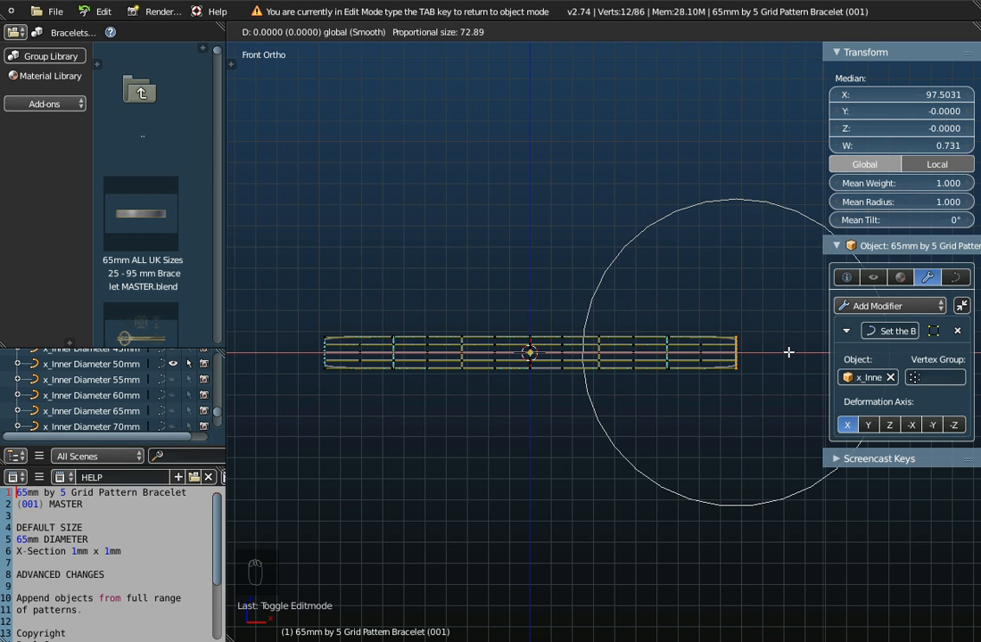
scroll(789, 352, down, 2)
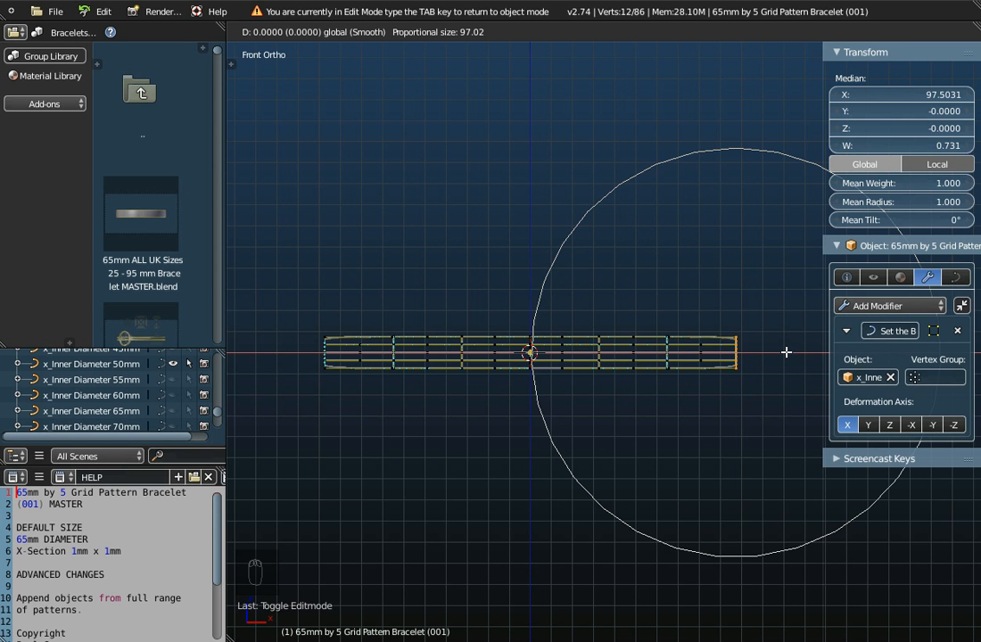
text(-10)
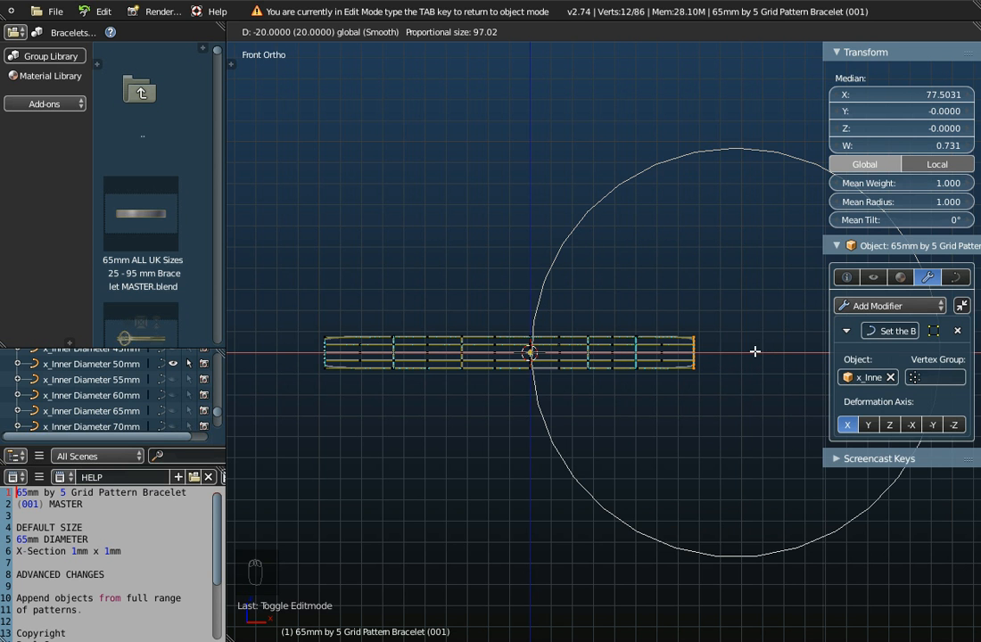
click(755, 352)
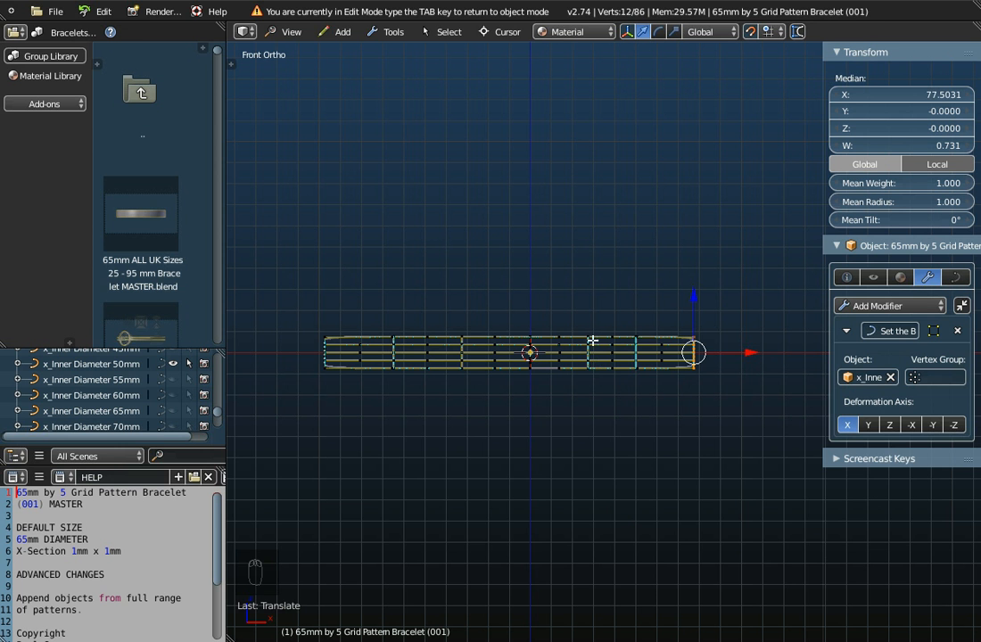
middle_drag(487, 300, 611, 323)
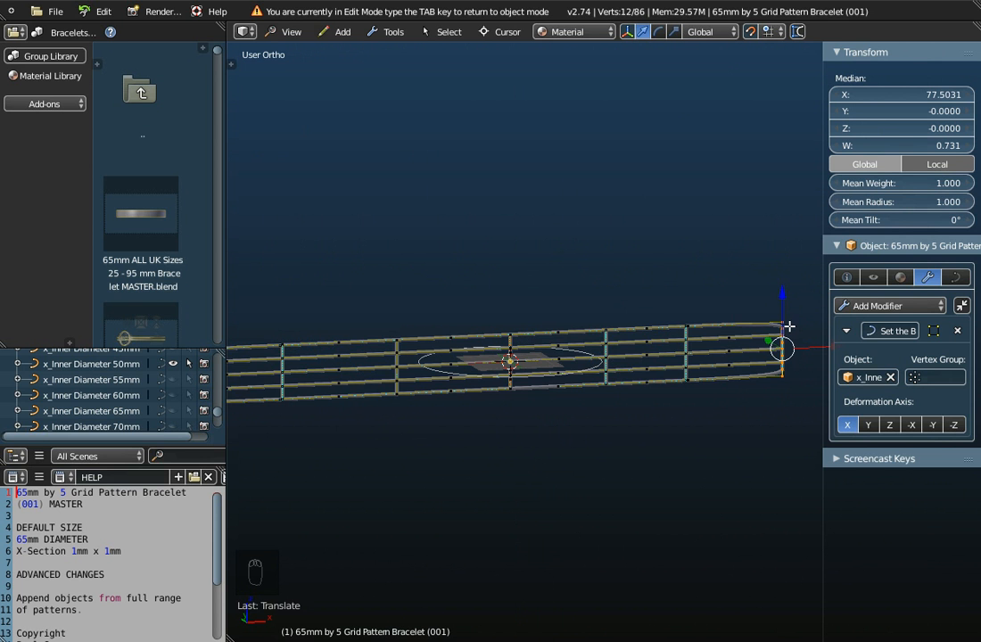
scroll(764, 325, down, 2)
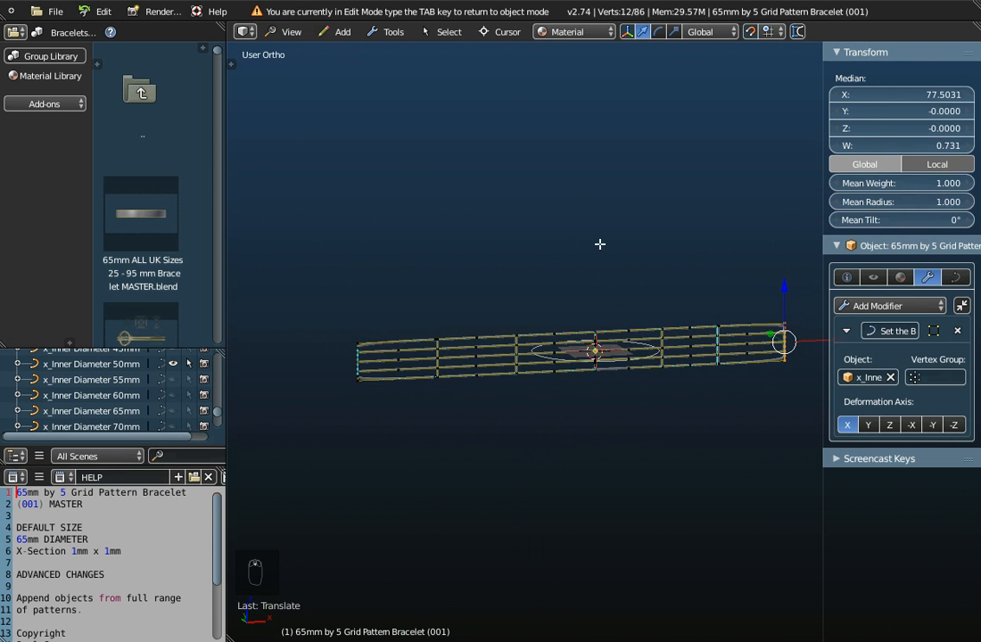
- In the front view, select only the strip's points at the negative X end and move them 20 along X with proportional editing
click(284, 32)
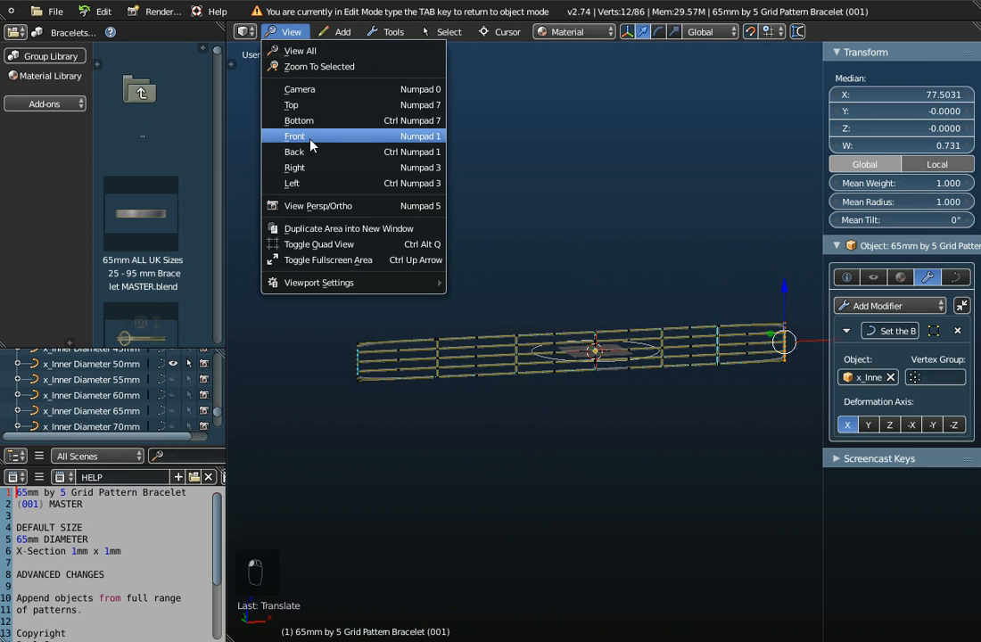
click(308, 136)
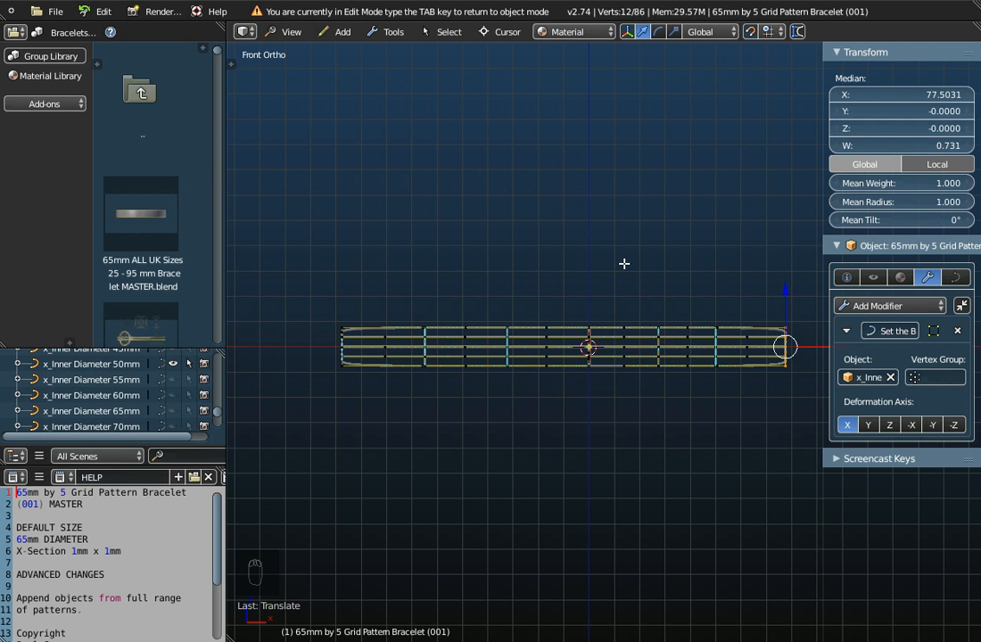
key(a)
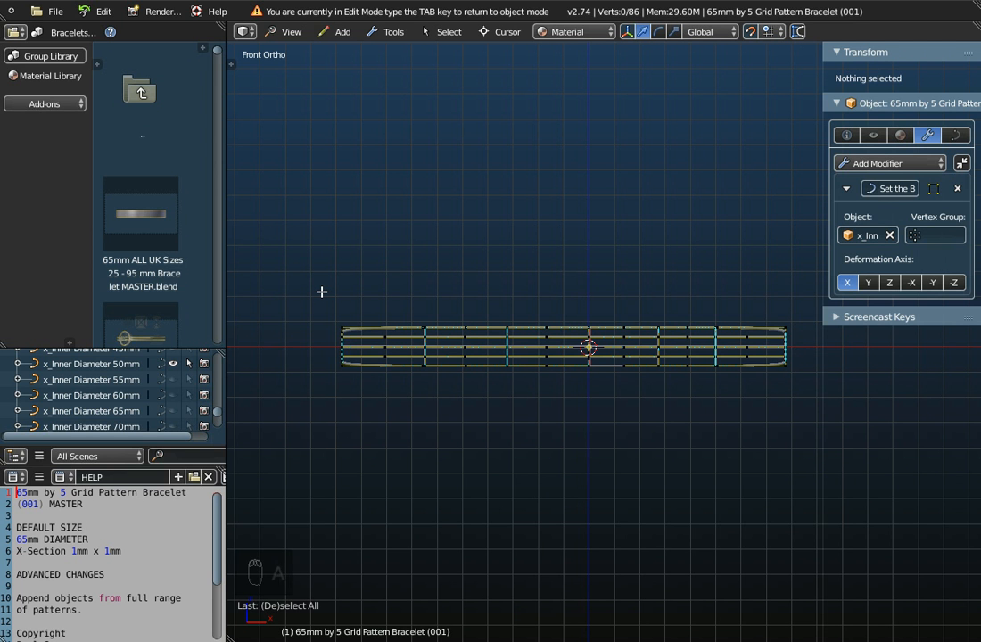
key(b)
drag(321, 287, 349, 403)
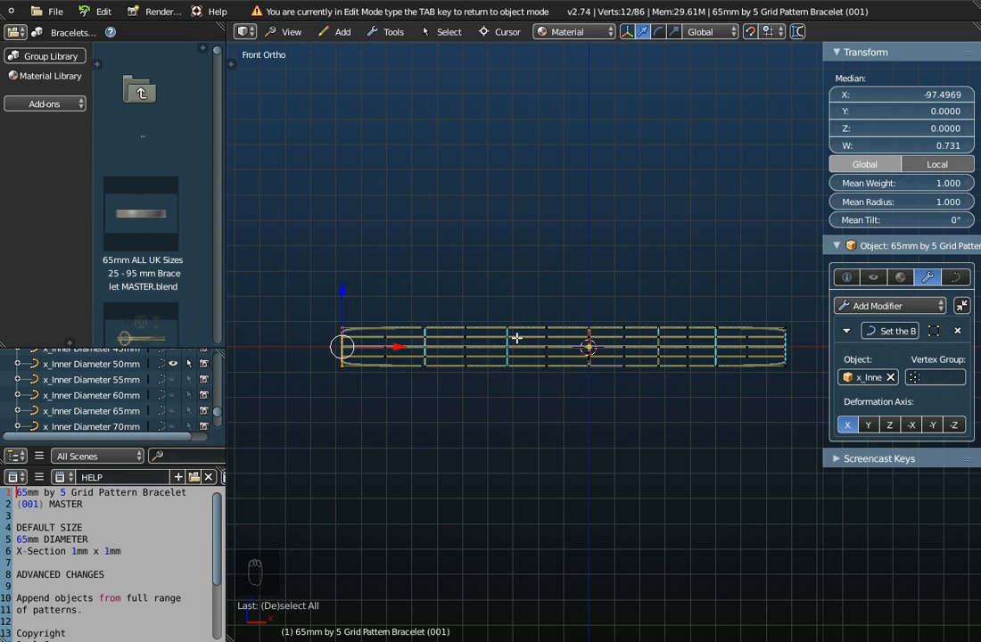
drag(399, 346, 445, 344)
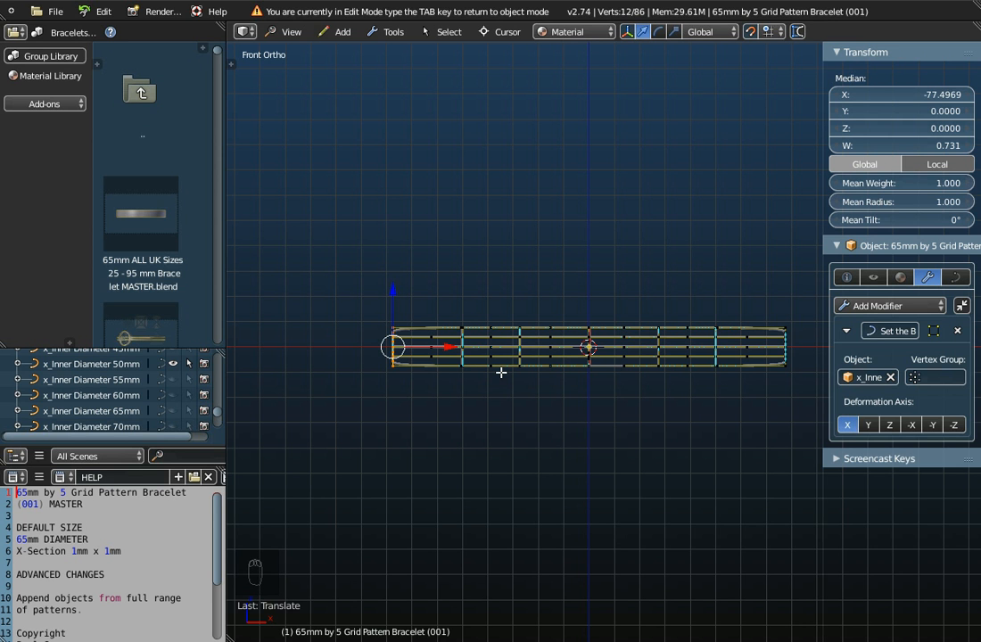
- Deselect all points, return the bracelet to Object Mode and inspect the gap between its ends
key(a)
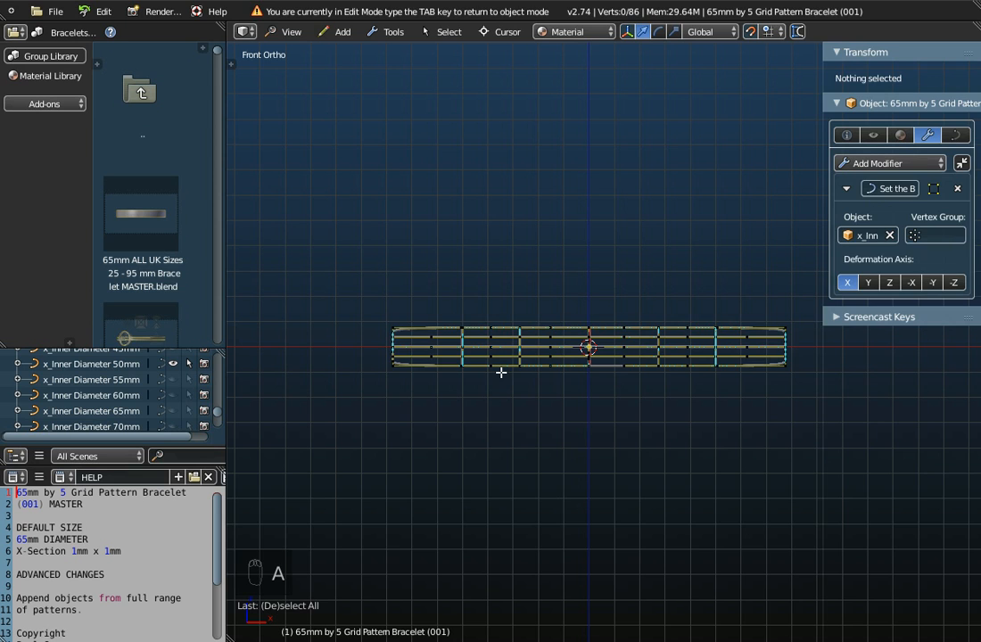
key(Tab)
middle_drag(588, 377, 592, 418)
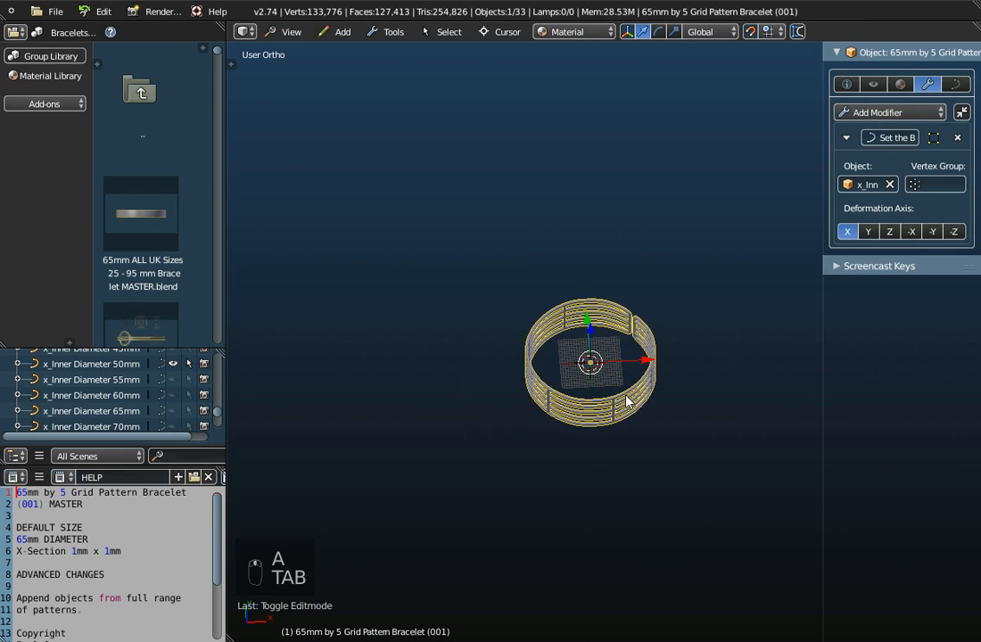
scroll(650, 336, up, 3)
scroll(648, 328, up, 1)
middle_drag(647, 326, 677, 301)
scroll(613, 299, up, 4)
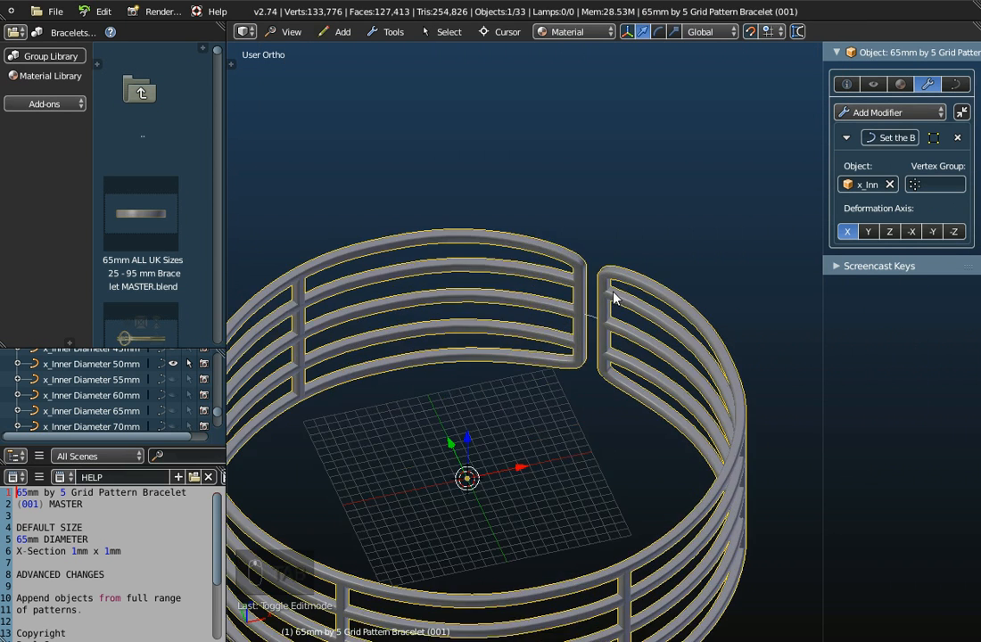
middle_drag(613, 292, 639, 254)
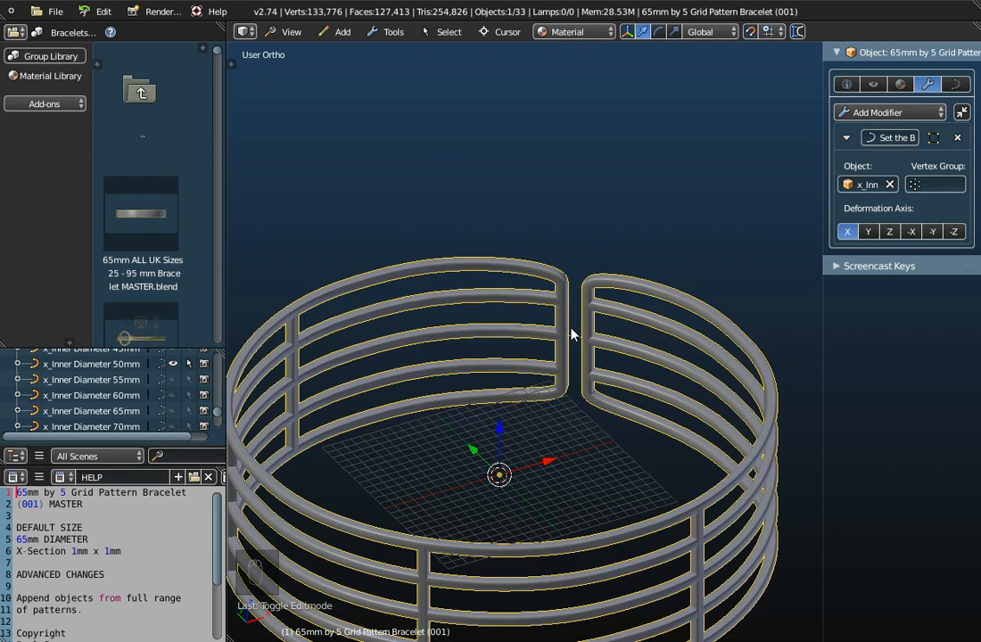
scroll(576, 333, down, 2)
middle_drag(591, 379, 598, 349)
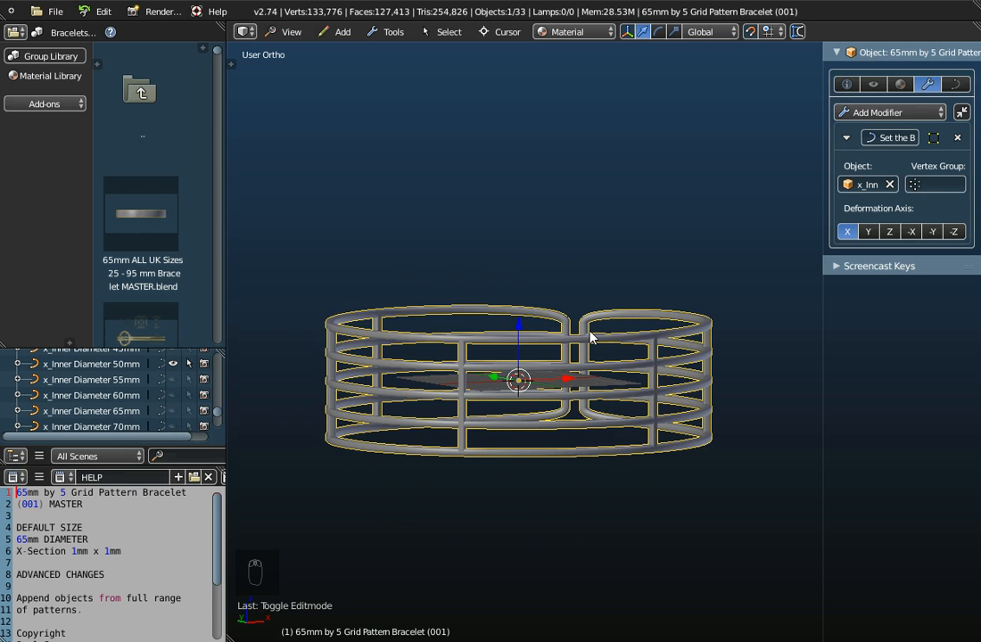
- Compare the flat strip in Edit Mode with the curved bracelet in Object Mode and check the gap again
key(Tab)
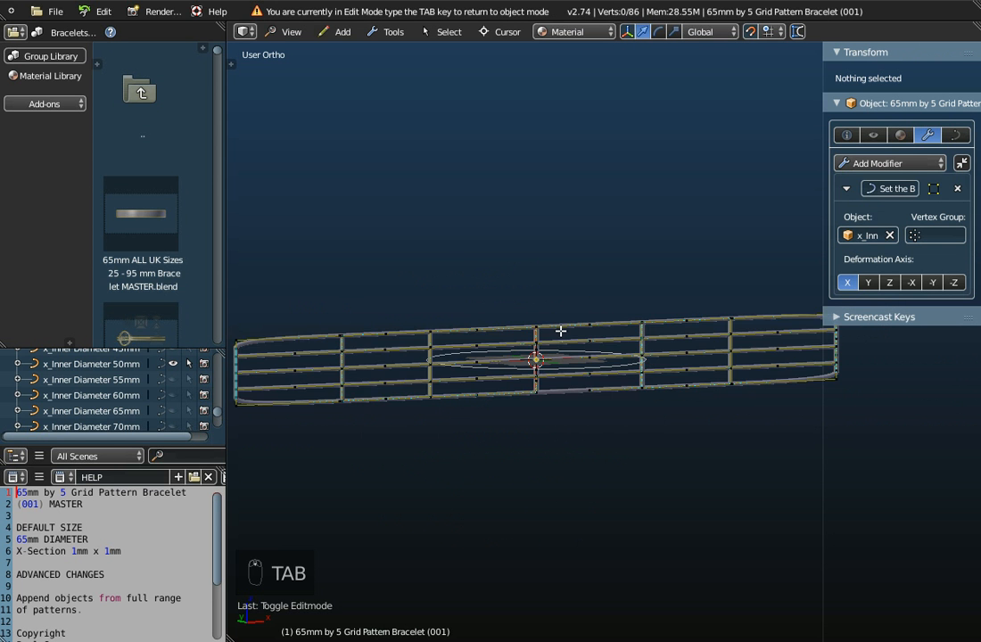
scroll(428, 302, down, 2)
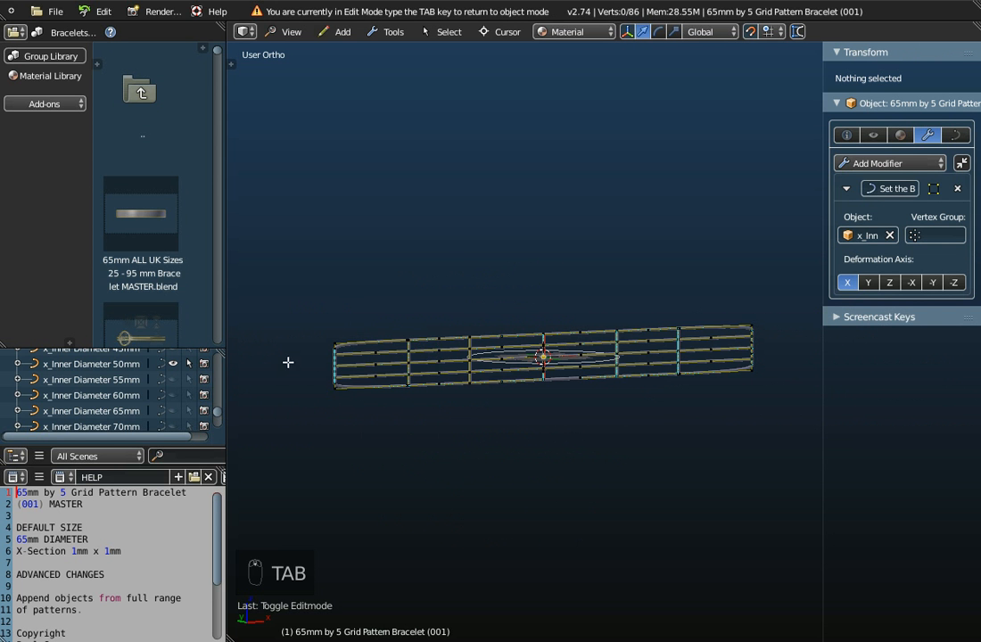
key(Tab)
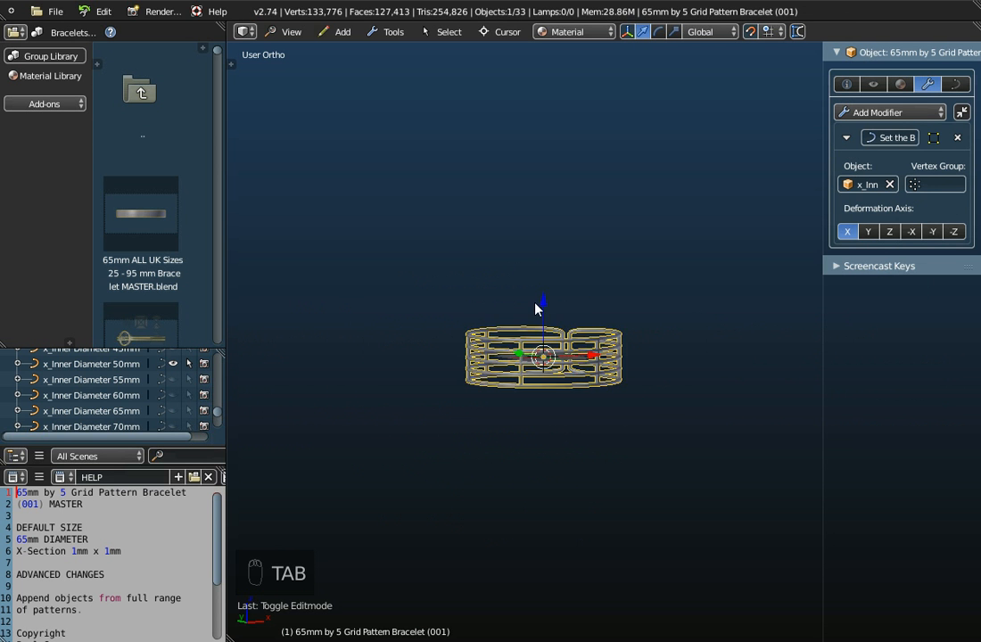
middle_drag(535, 304, 544, 384)
scroll(569, 339, up, 6)
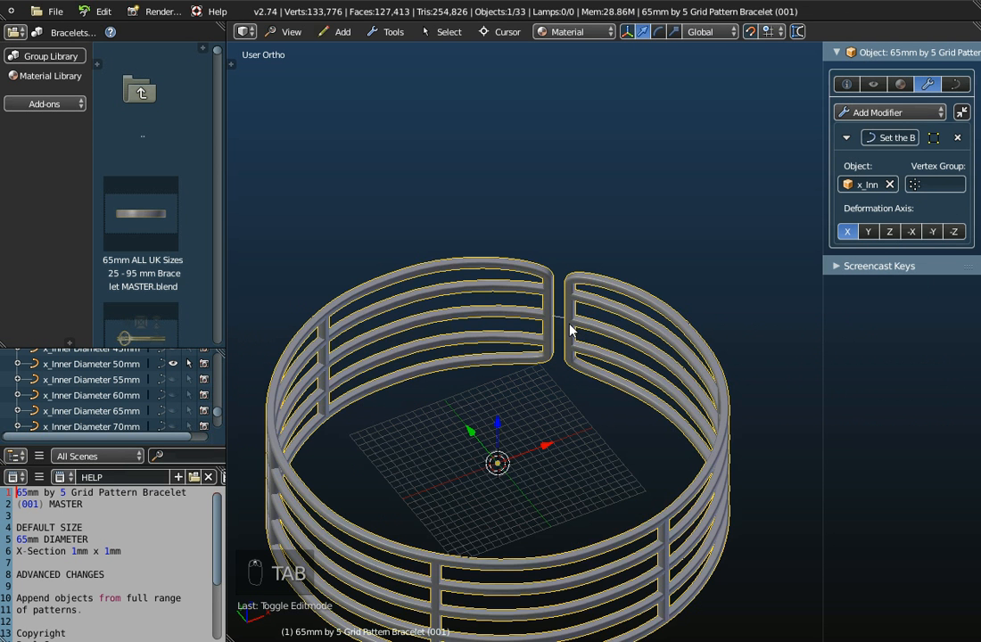
scroll(569, 330, down, 3)
middle_drag(565, 351, 591, 338)
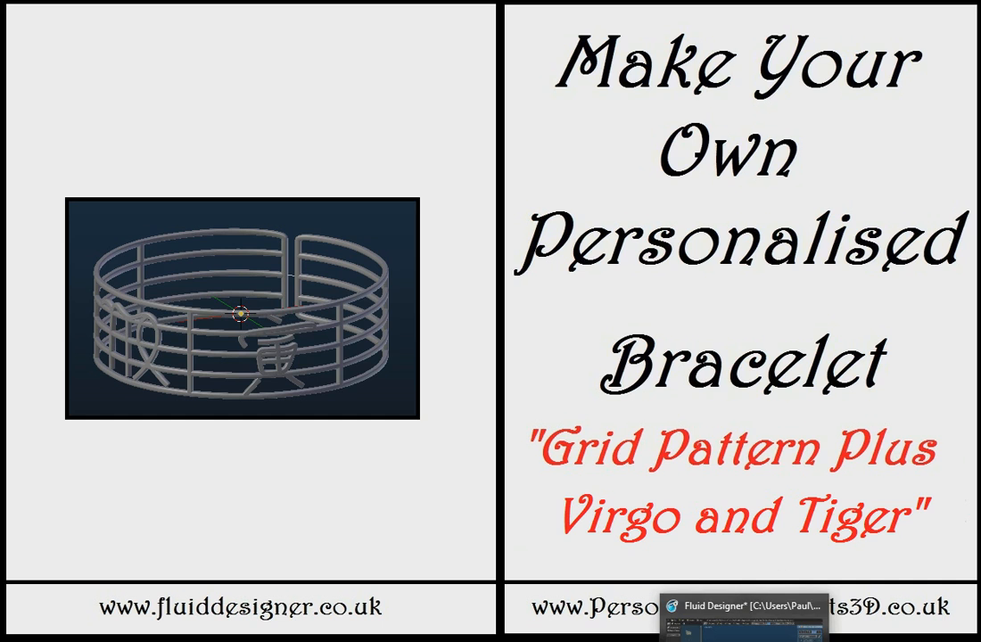
- Switch back to Fluid Designer and show the beginning of the scene's object list
click(744, 624)
middle_drag(480, 449, 470, 422)
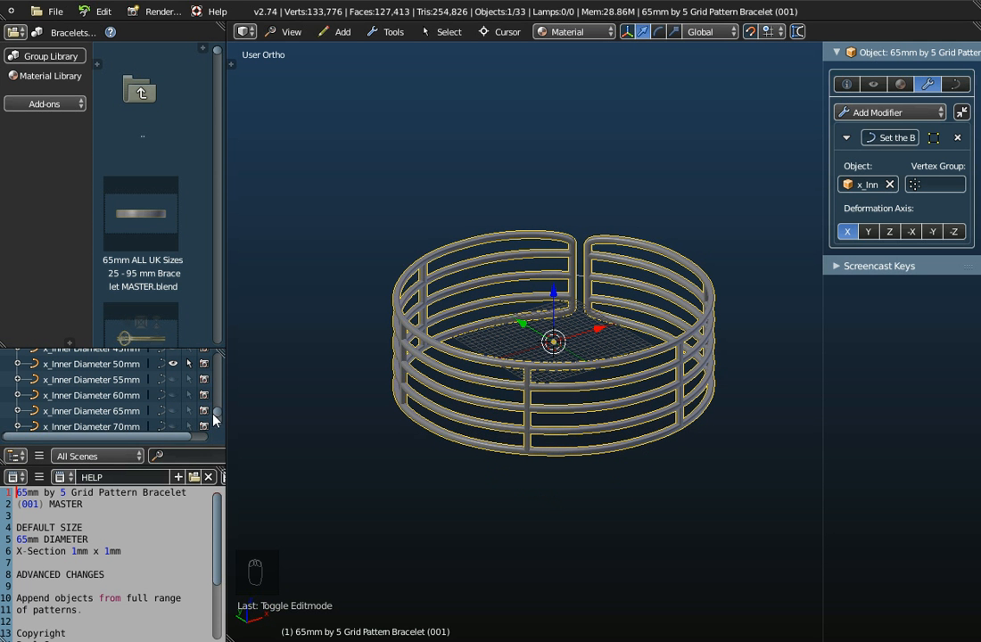
drag(217, 412, 221, 344)
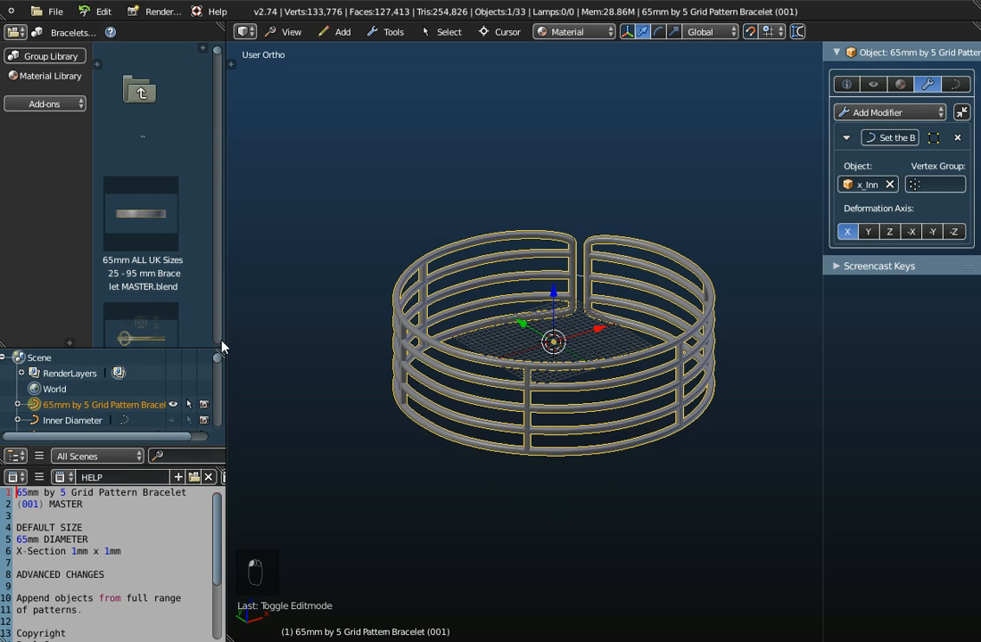
- Start appending from a library file and go up to the grouplib Groups folder
click(53, 11)
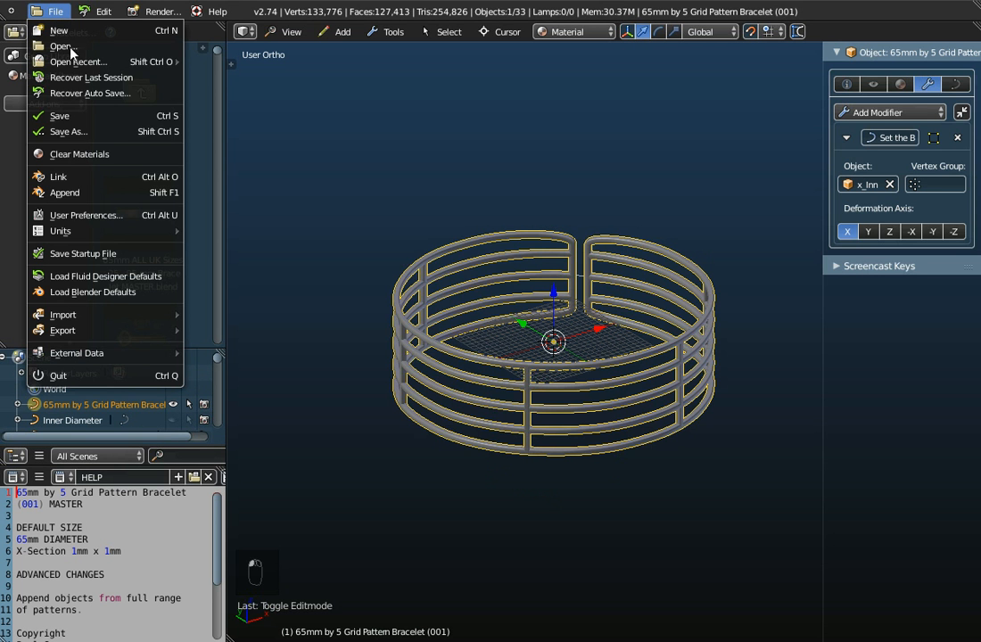
click(64, 195)
click(205, 91)
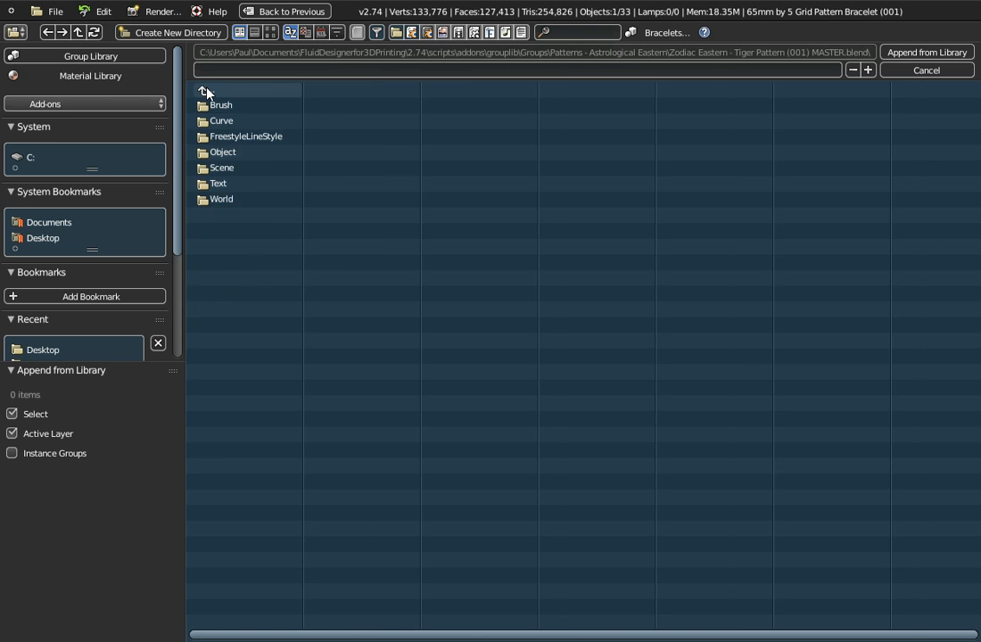
click(204, 91)
click(204, 89)
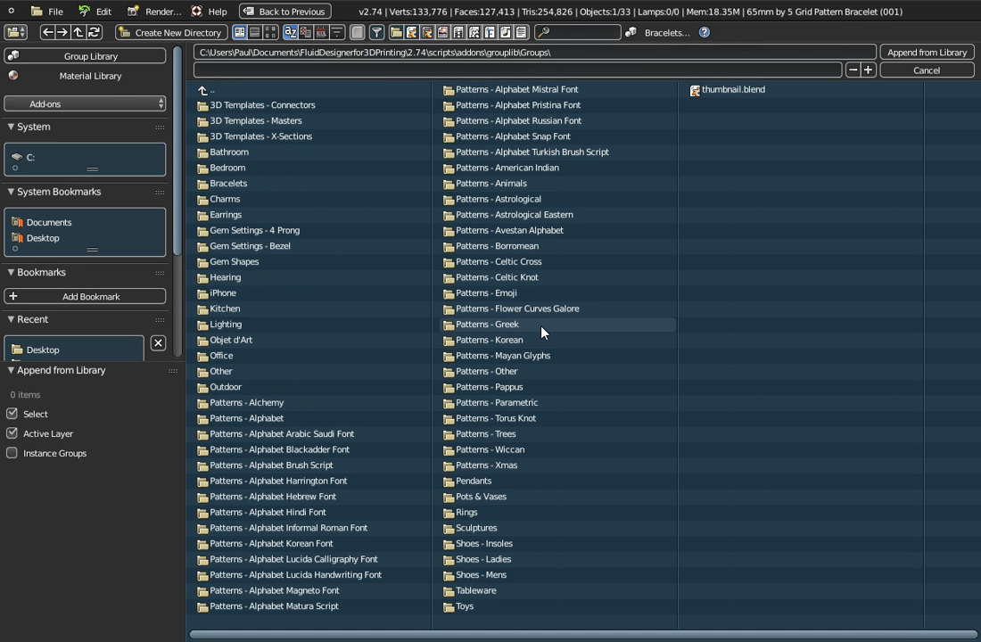
- Append the Zodiac - Virgo Pattern (001) object from Zodiac - Virgo Pattern (001) MASTER.blend in the Patterns - Astrological folder
click(500, 199)
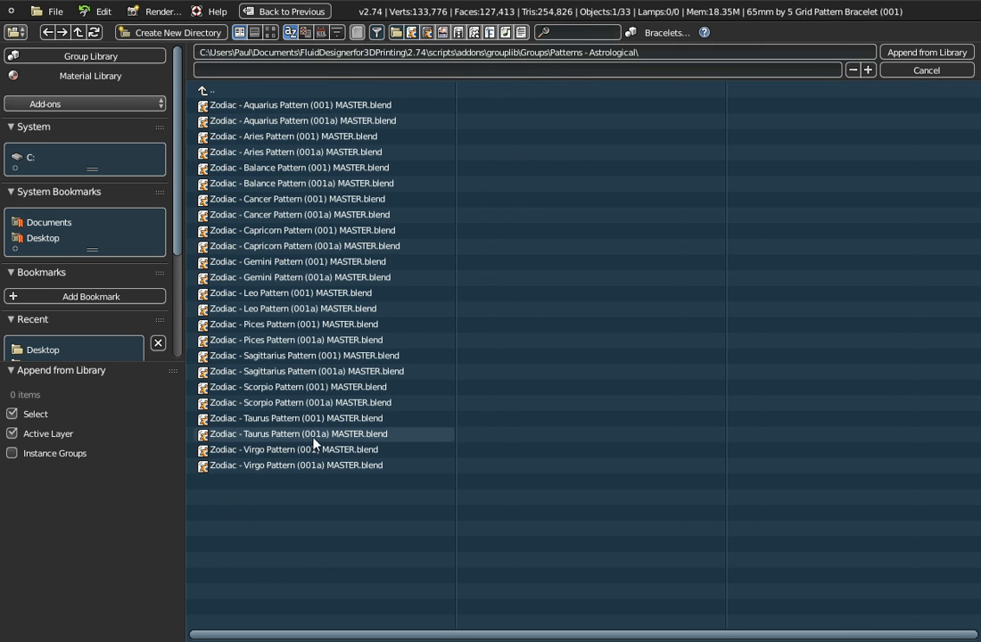
click(282, 451)
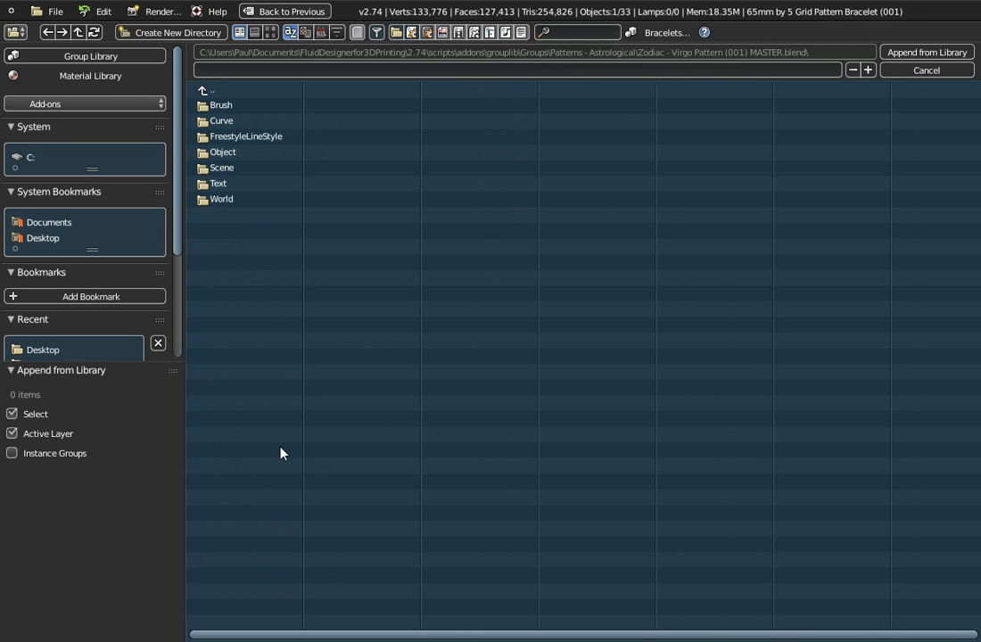
click(217, 152)
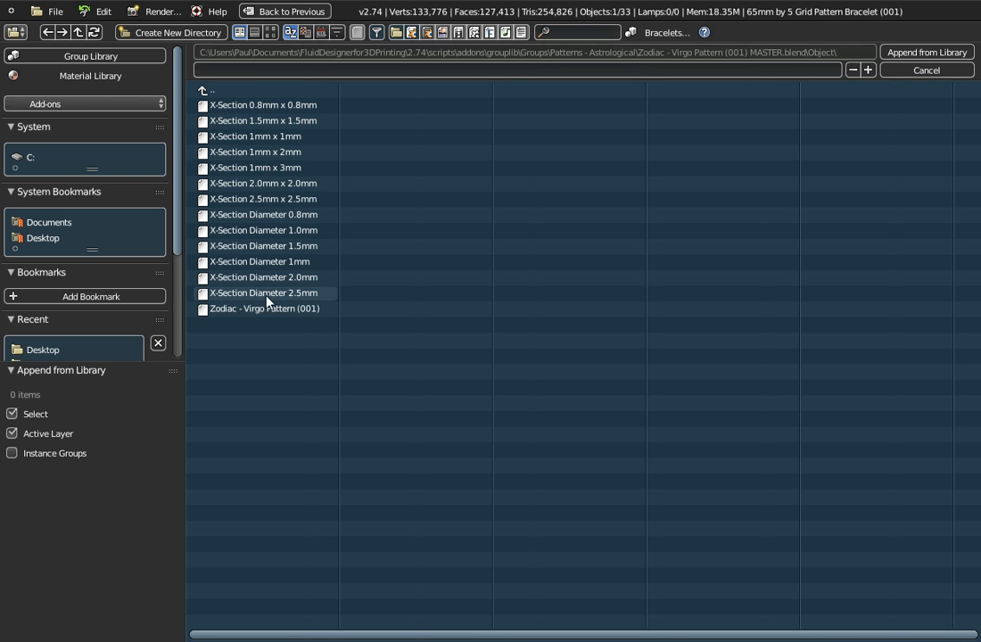
click(234, 316)
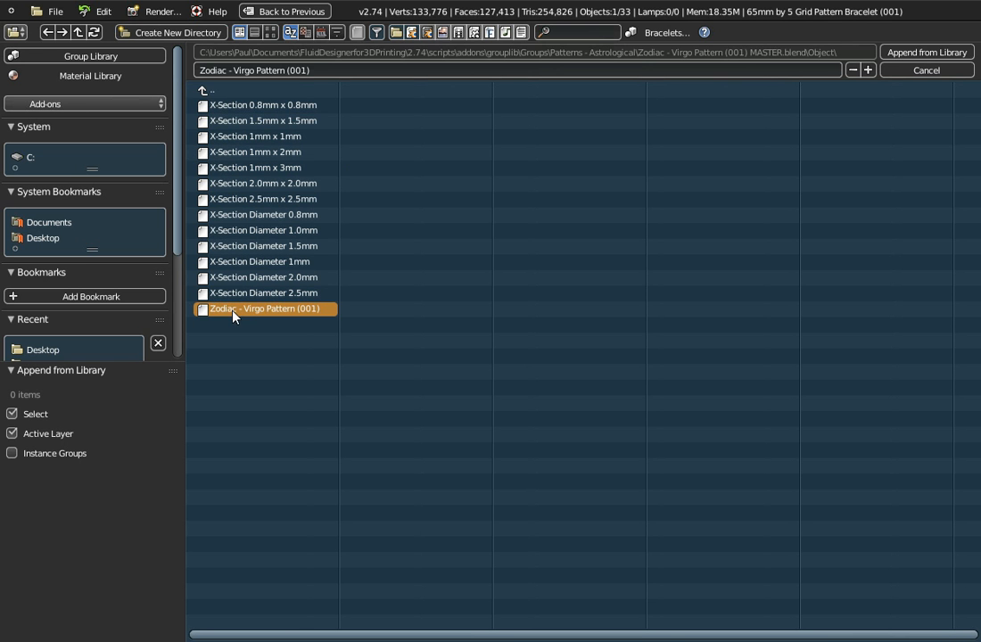
click(901, 53)
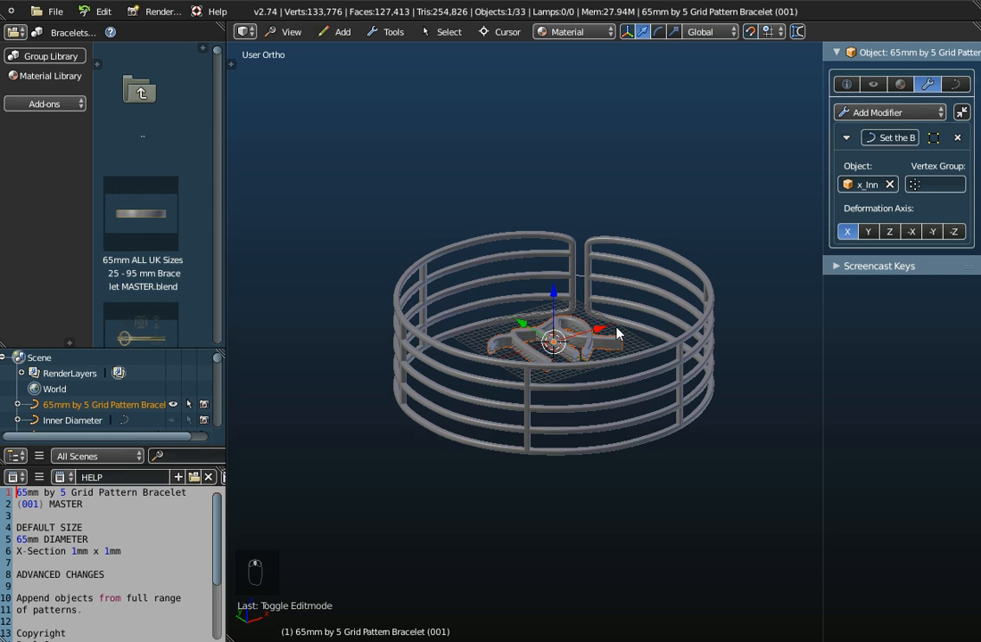
middle_drag(617, 328, 607, 357)
scroll(573, 380, up, 2)
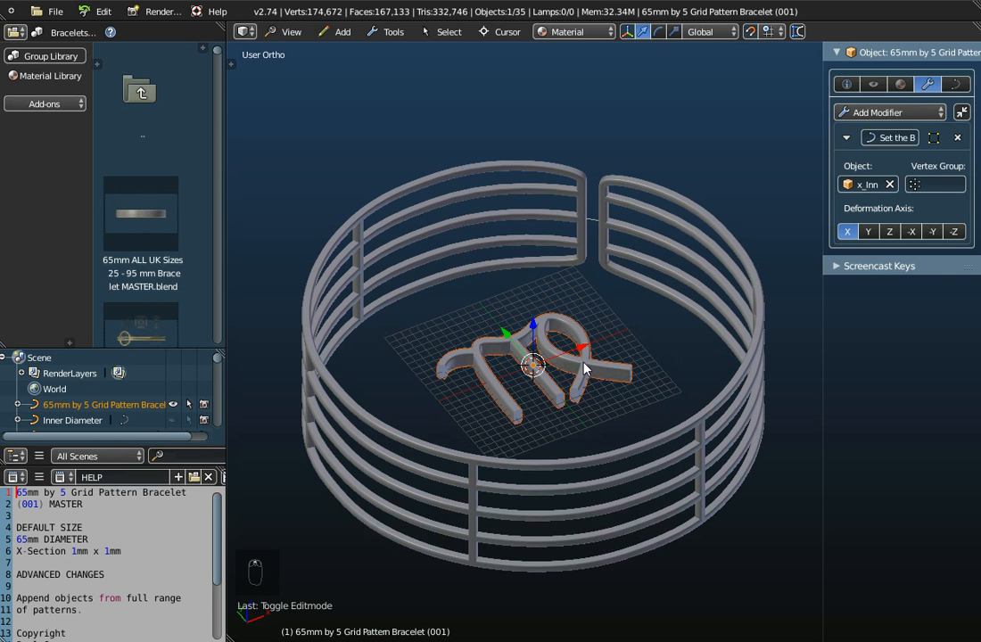
- Rotate the Zodiac - Virgo Pattern (001) object 90° about the global X axis so it stands upright inside the bracelet
right_click(584, 367)
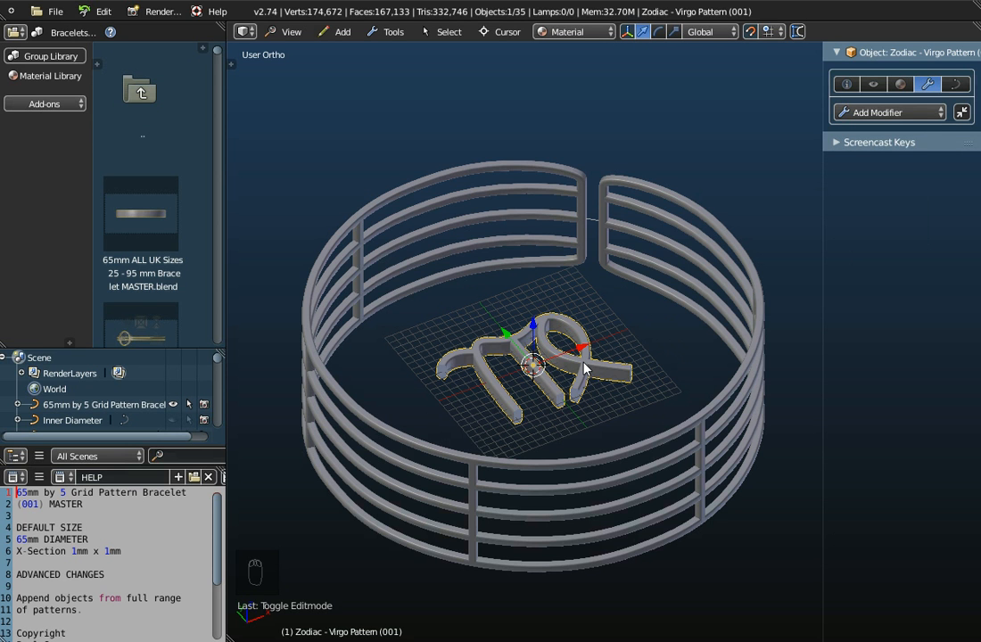
middle_drag(584, 392, 517, 342)
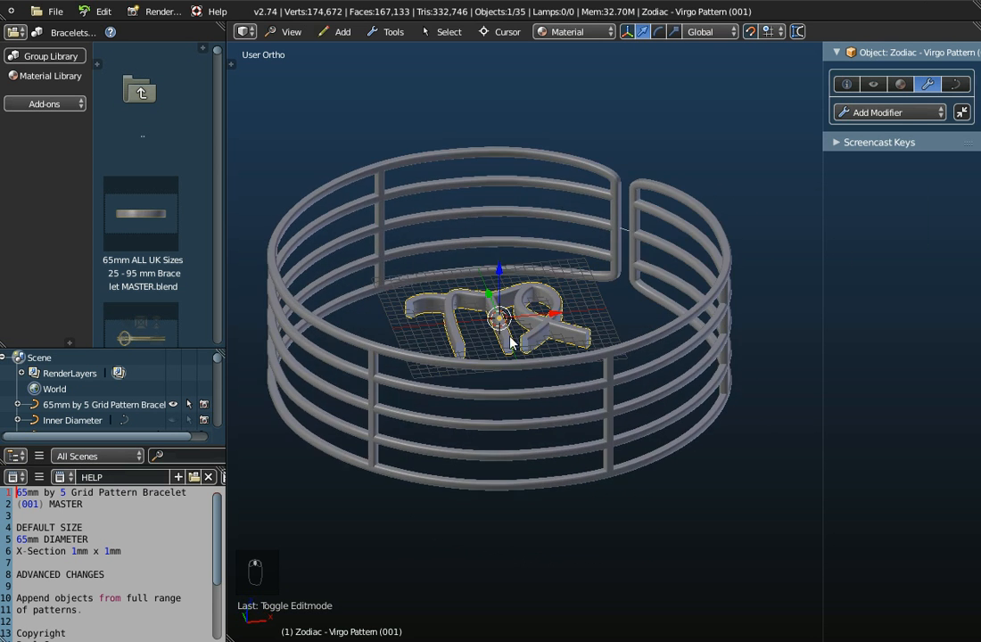
middle_drag(624, 318, 564, 316)
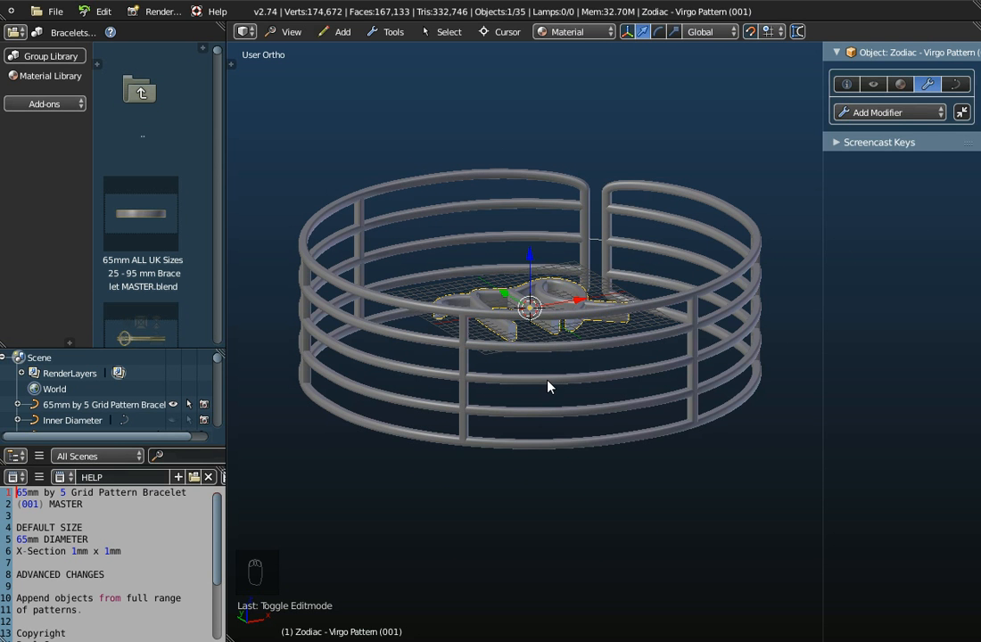
key(r)
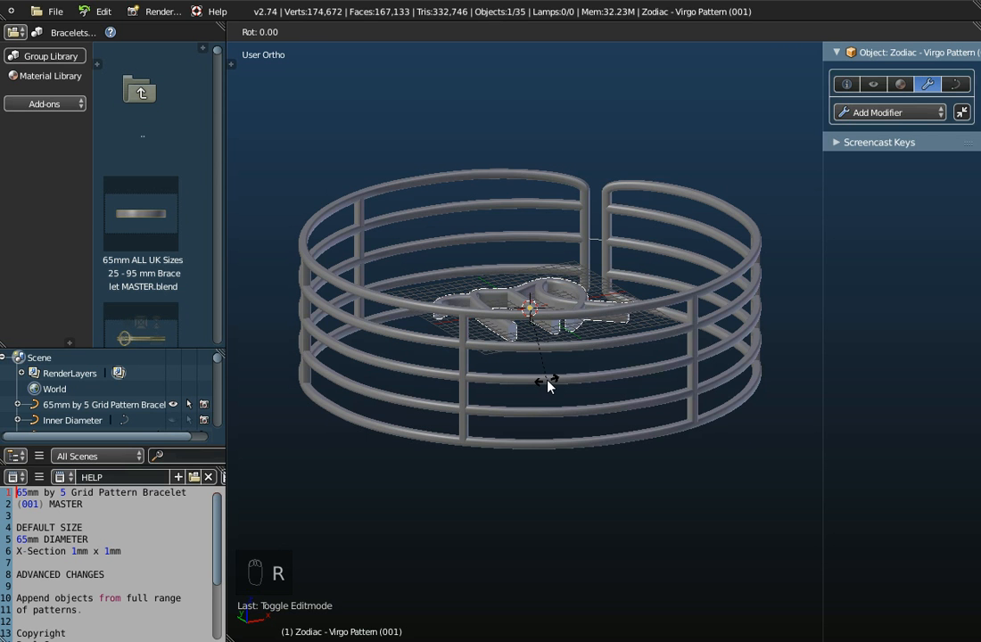
key(x)
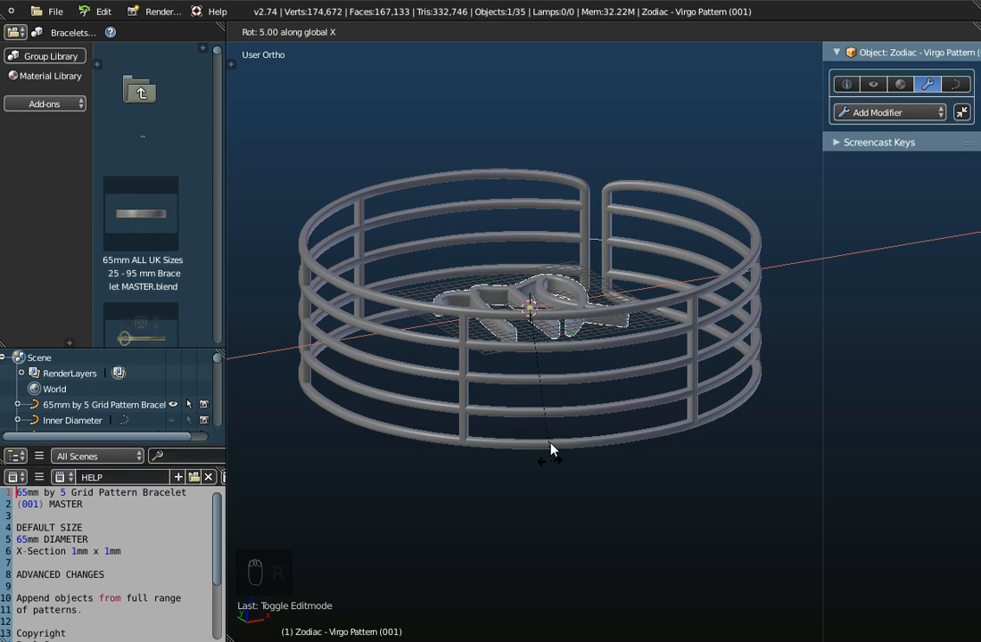
text(90)
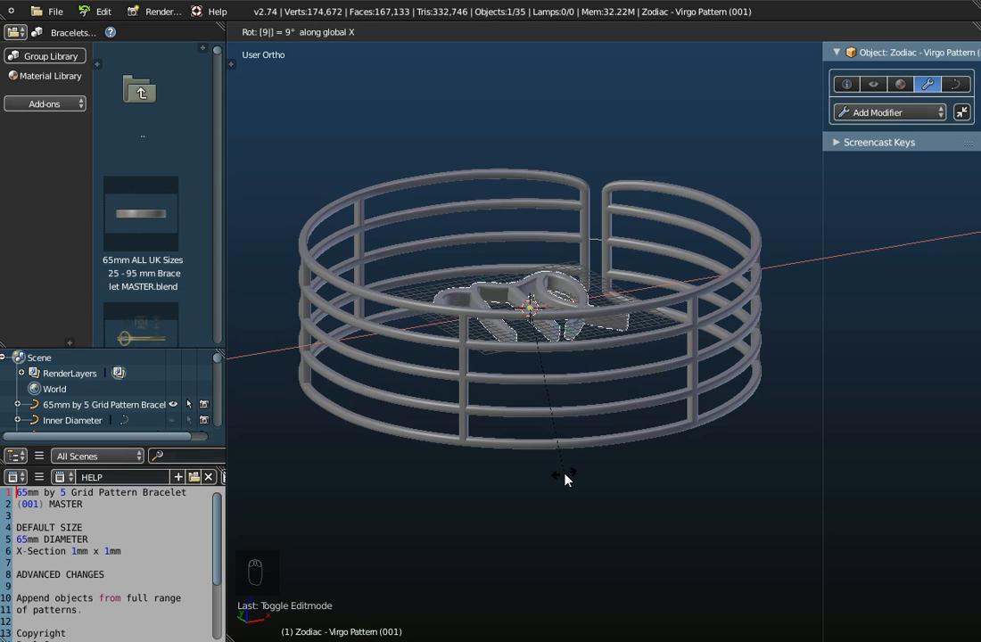
key(Return)
middle_drag(565, 479, 584, 402)
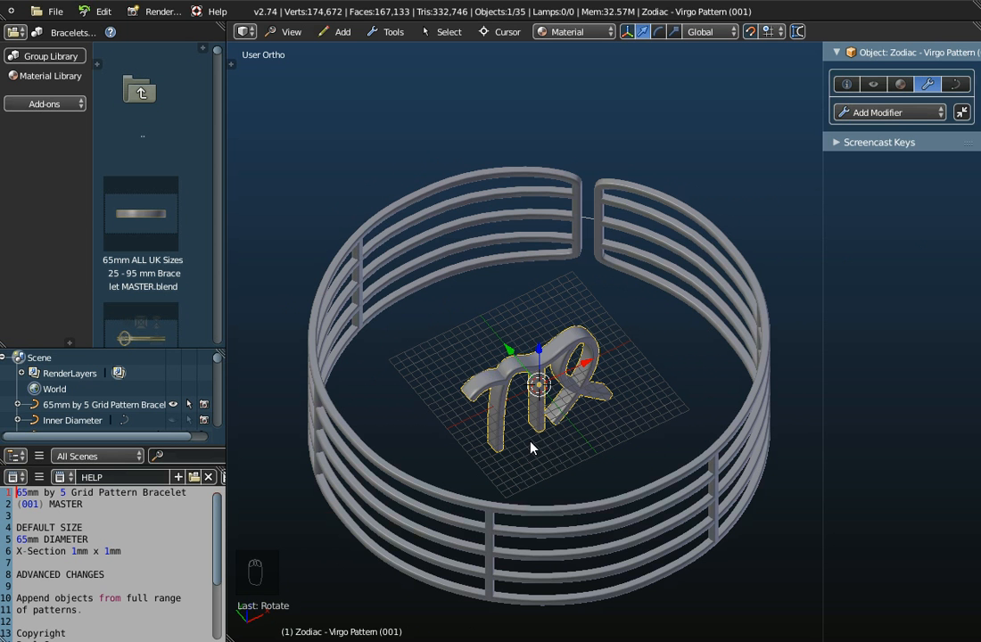
middle_drag(539, 424, 529, 330)
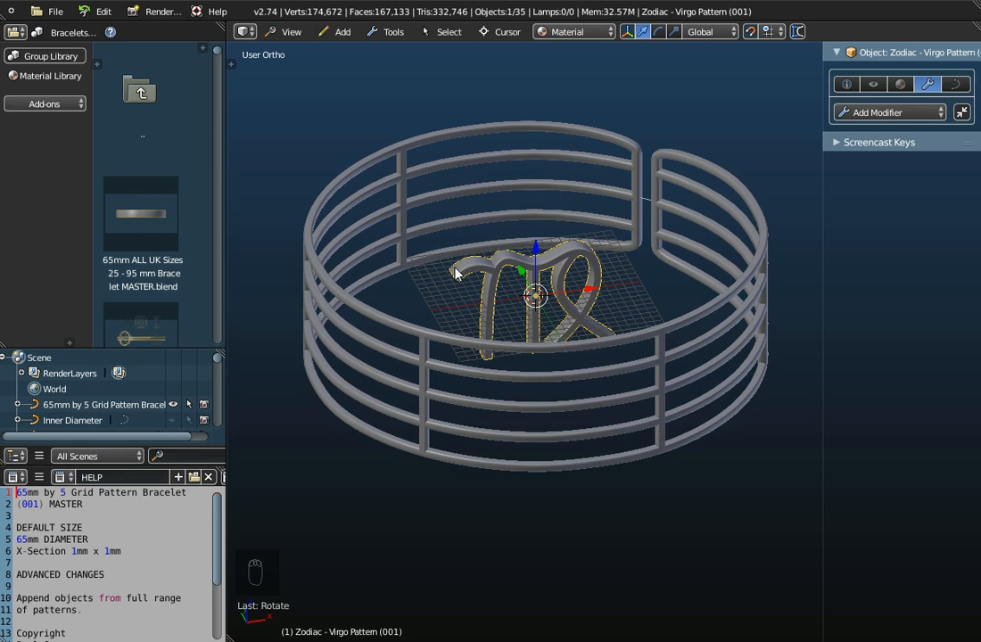
- Try joining the Virgo pattern into the 65mm by 5 Grid Pattern Bracelet and check the result in Edit Mode
shift+right_click(404, 335)
click(395, 36)
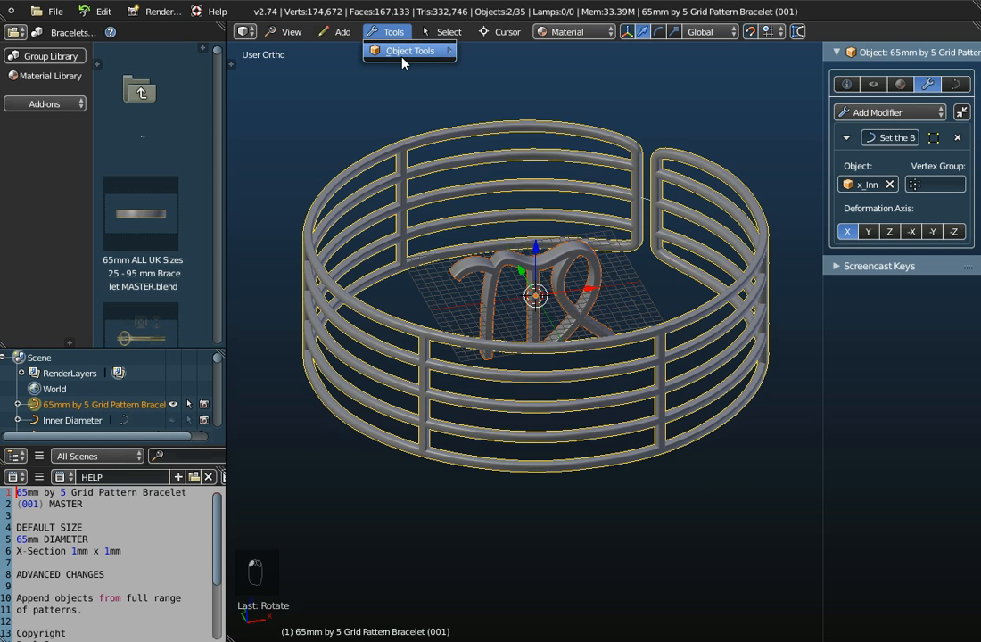
mouse_move(419, 51)
click(496, 110)
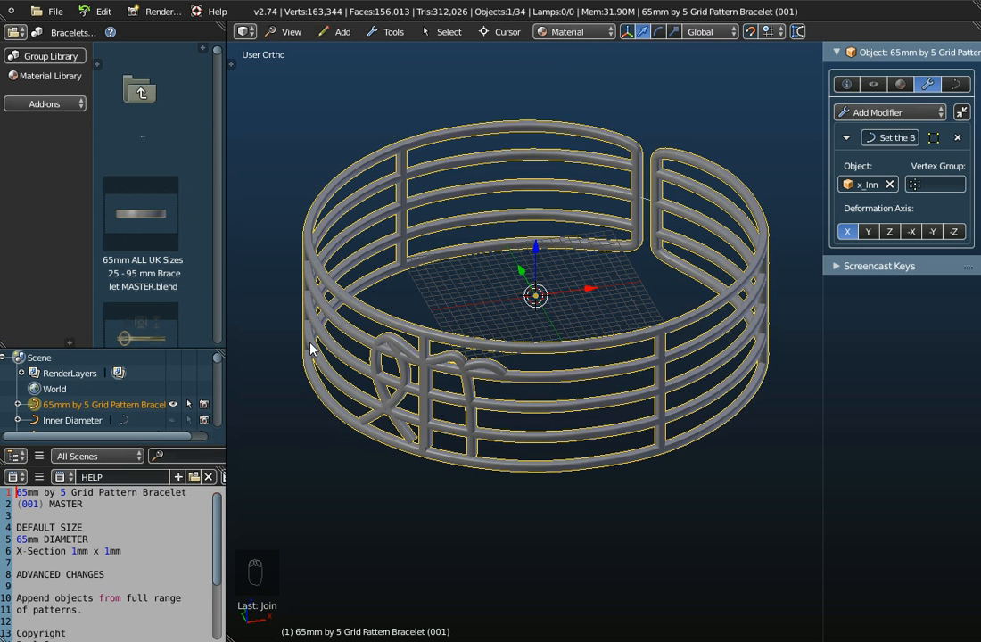
key(Tab)
key(Tab)
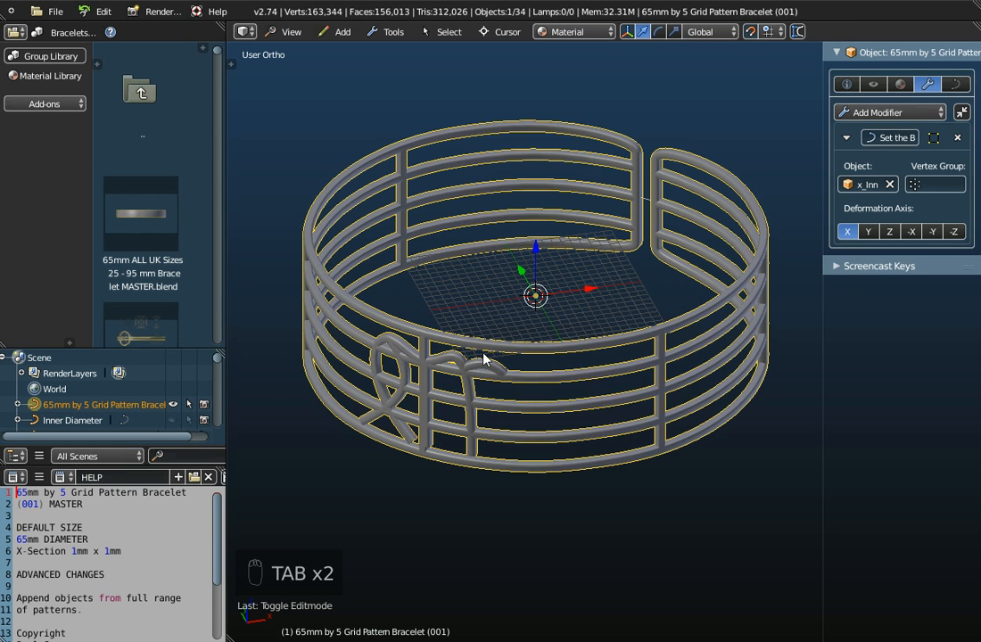
- Undo the join so the Virgo pattern and the bracelet are separate objects again
key(ctrl+z)
key(ctrl+z)
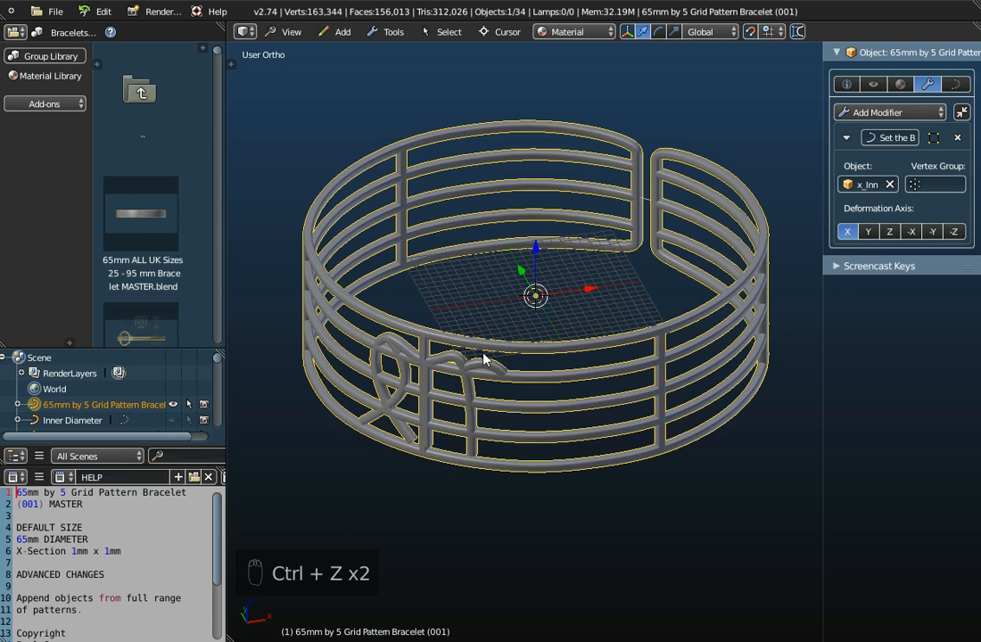
key(ctrl+z)
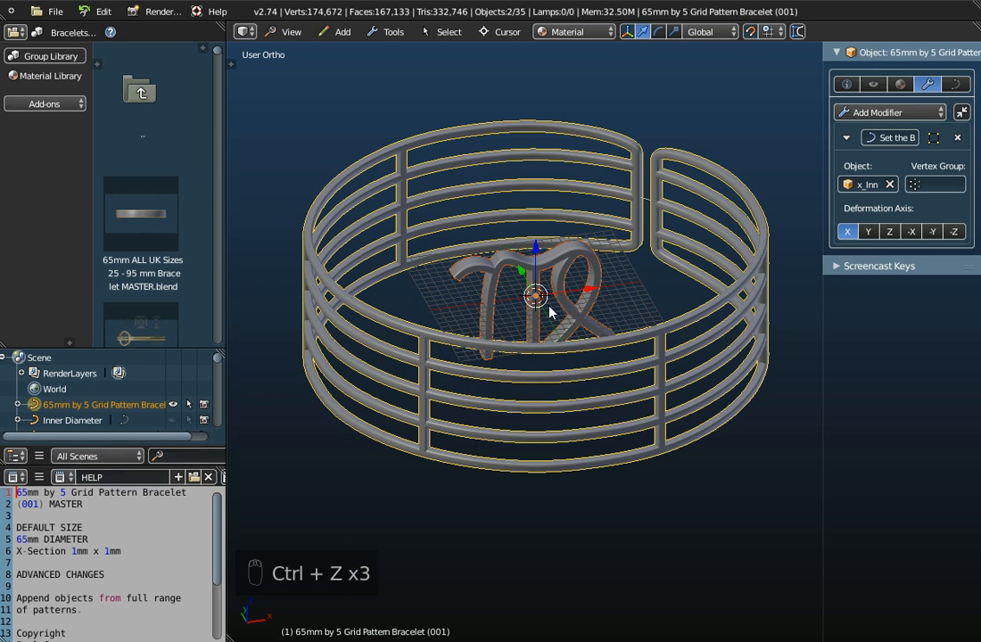
- Set the Virgo pattern's Z rotation to 180° in its object properties
right_click(580, 266)
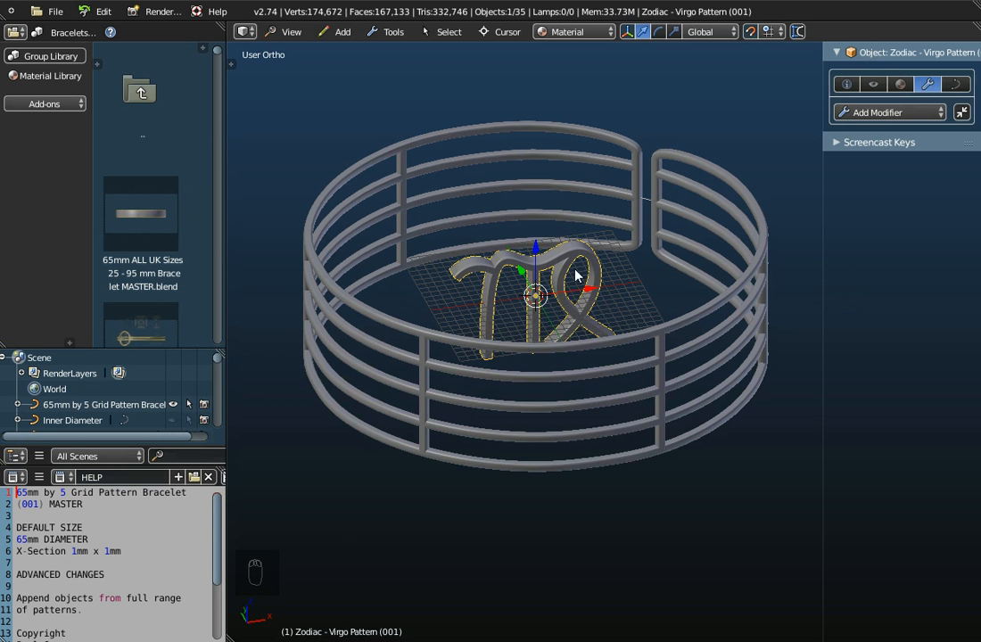
middle_drag(508, 345, 588, 277)
click(852, 84)
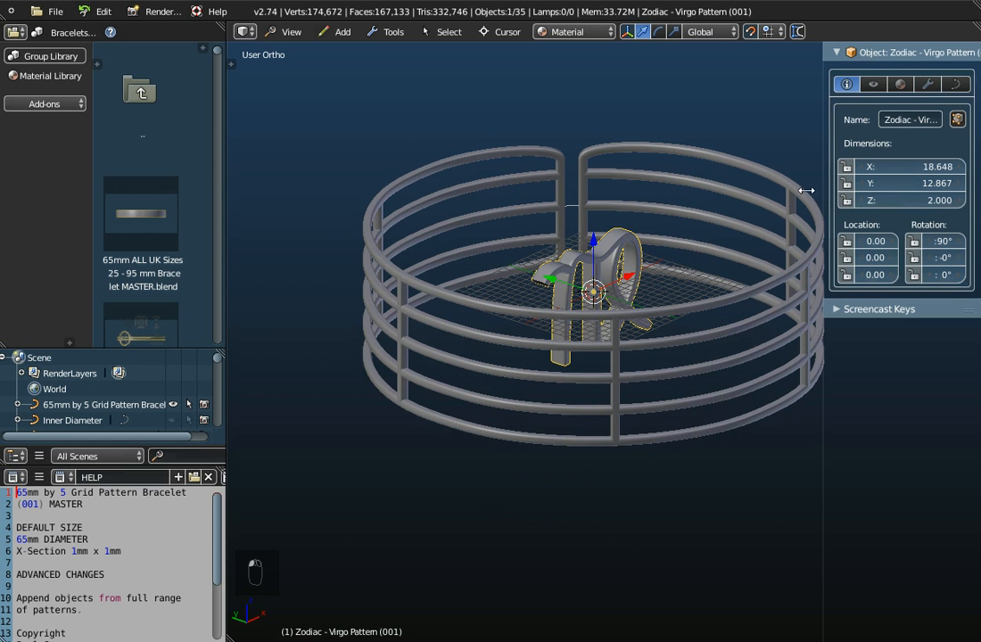
drag(819, 190, 717, 190)
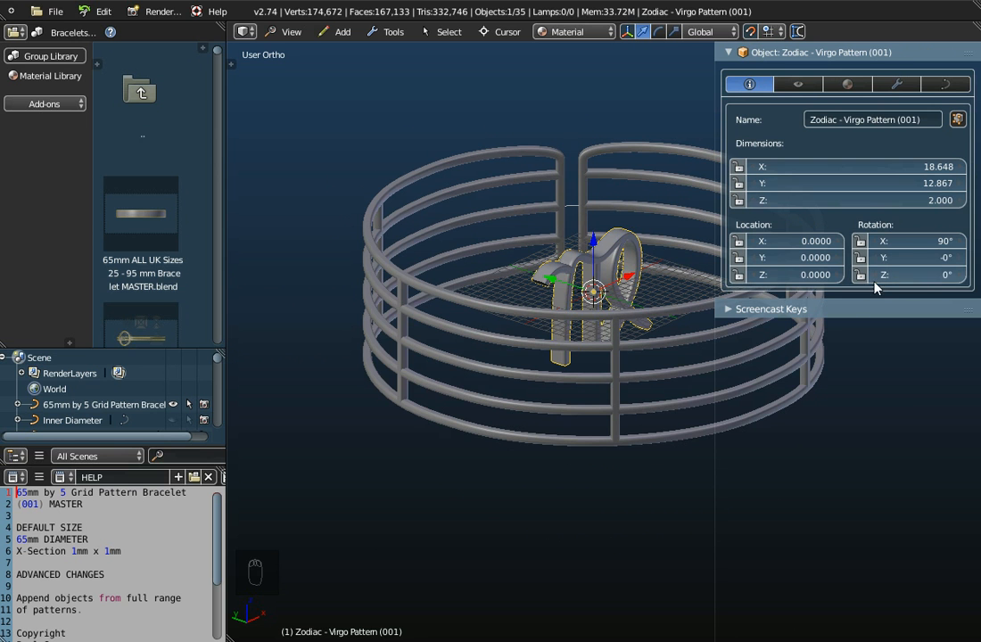
drag(897, 275, 934, 281)
click(961, 274)
click(961, 274)
click(961, 274)
middle_drag(671, 277, 562, 273)
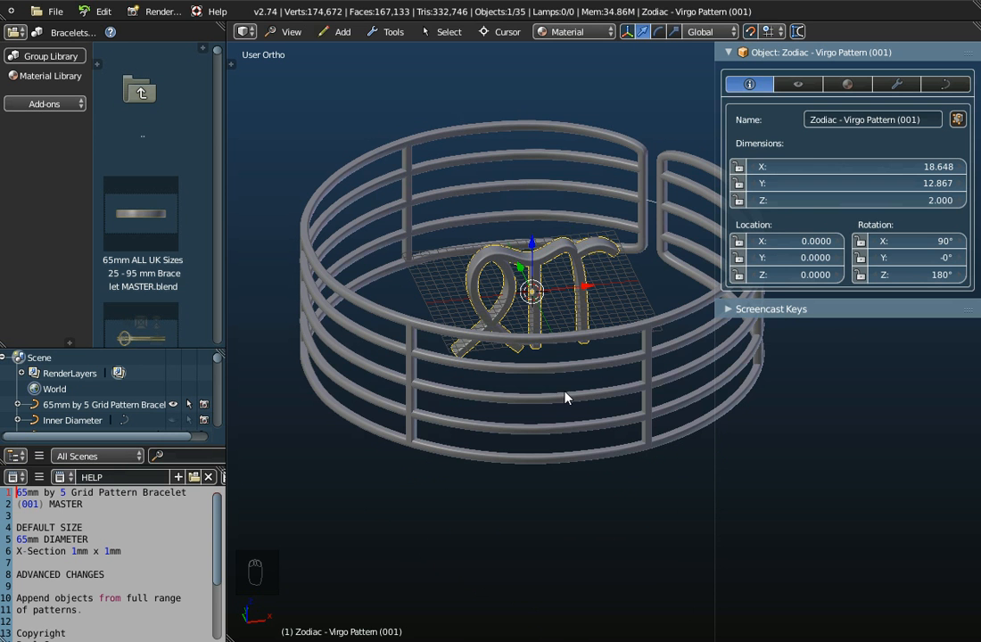
mouse_move(571, 396)
middle_down()
mouse_move(639, 365)
mouse_move(617, 417)
mouse_move(608, 403)
mouse_move(553, 388)
middle_up()
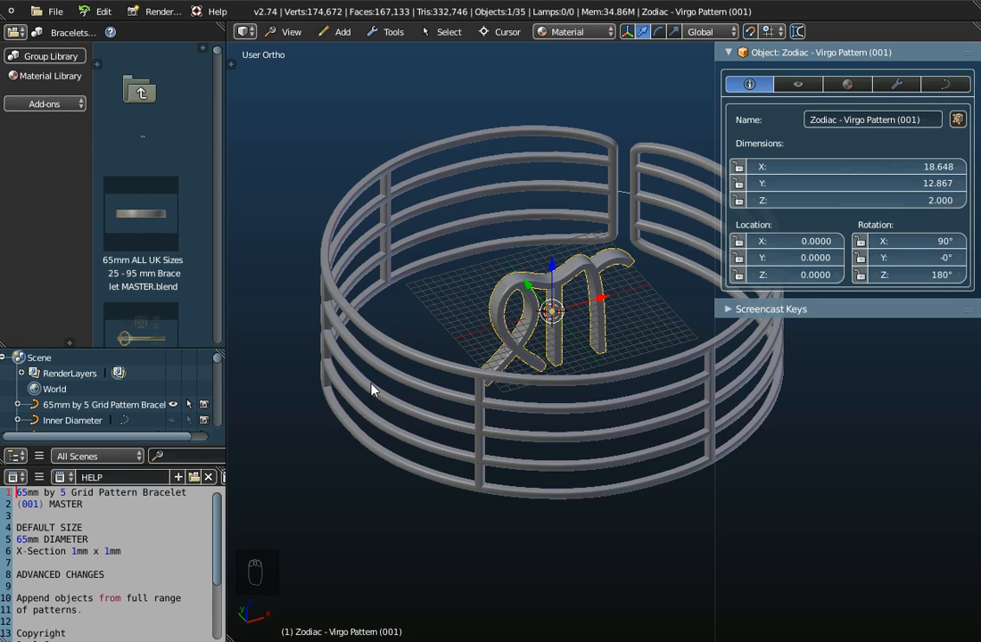
- Change the Virgo pattern's bevel object to X-Section 1.0mm x 1.0mm and compare its thickness with the bracelet
middle_drag(536, 320, 502, 430)
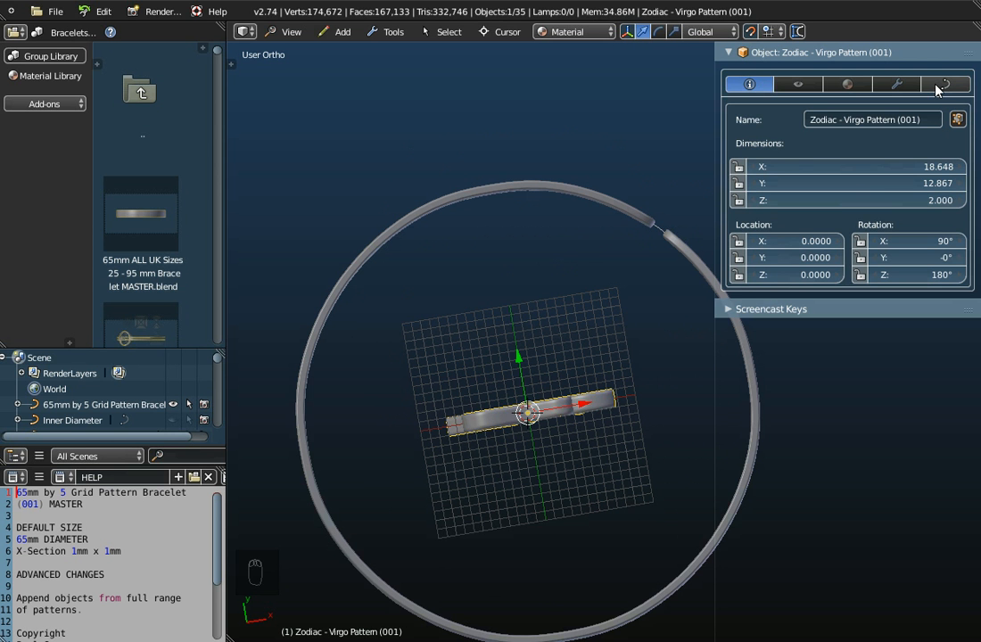
middle_drag(624, 389, 616, 308)
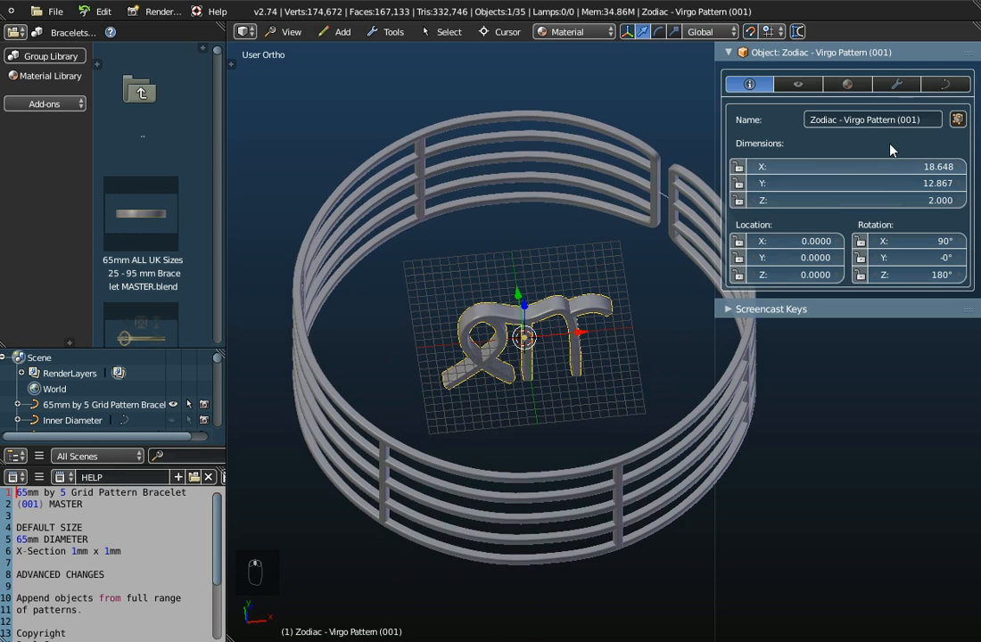
click(947, 83)
click(854, 168)
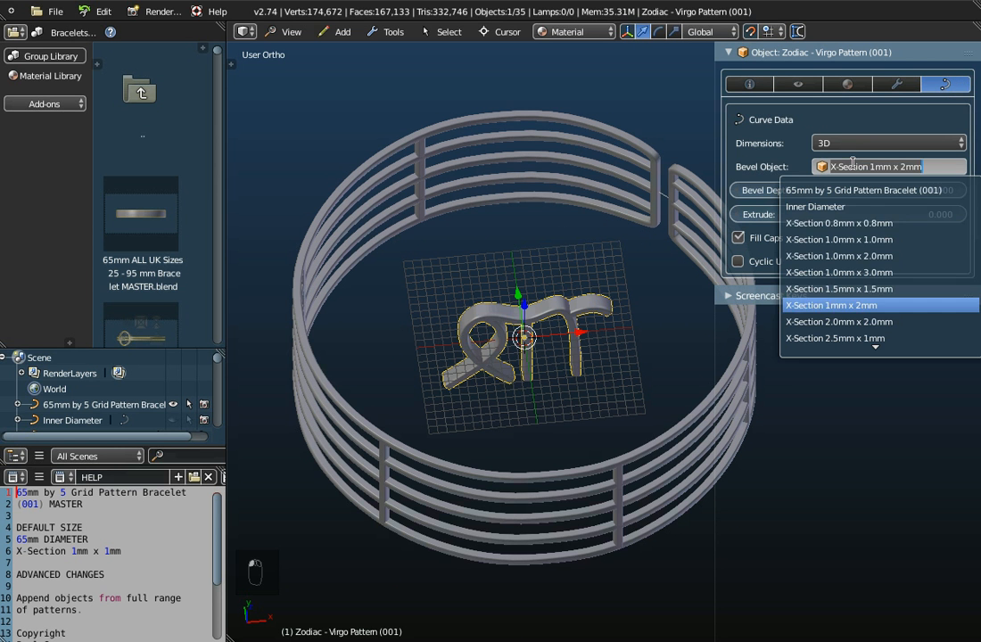
click(846, 239)
middle_drag(500, 366, 484, 418)
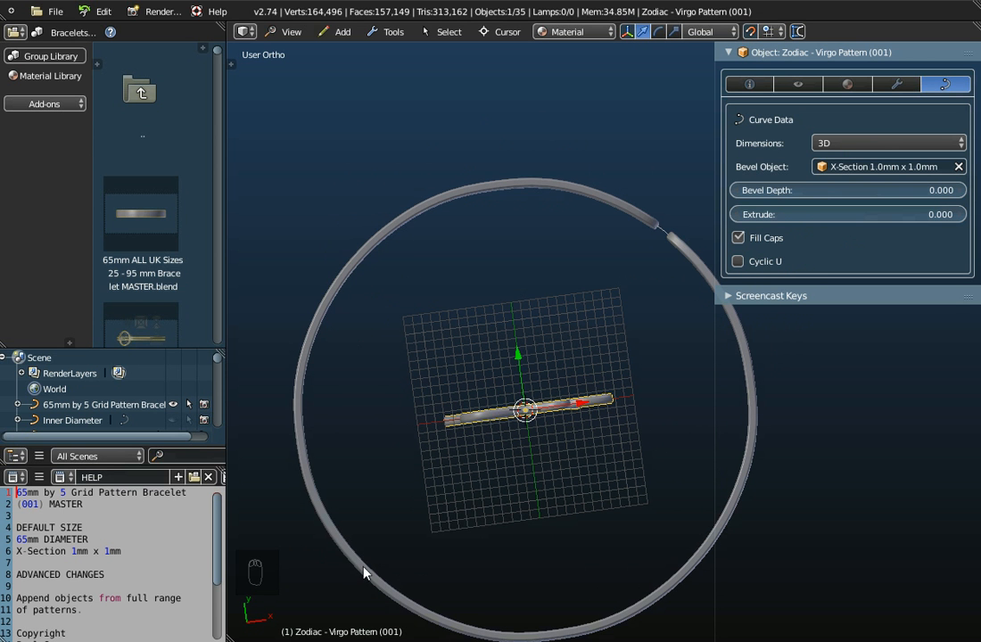
middle_drag(453, 523, 463, 424)
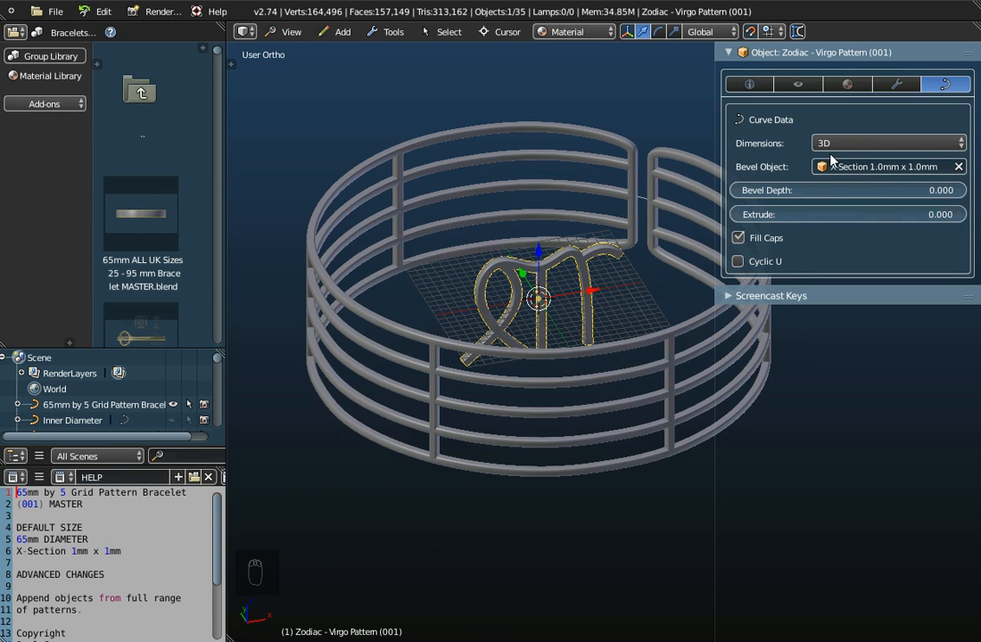
- Add a Curve modifier to the Virgo pattern with x_Inner Diameter 50mm as its object, and inspect the fit on the bracelet
click(896, 84)
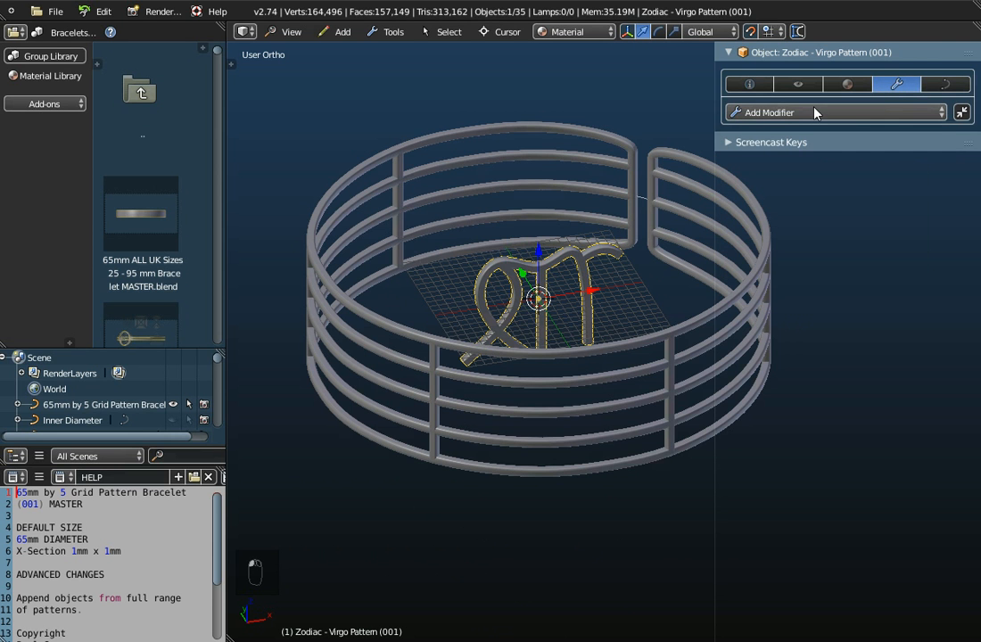
click(814, 112)
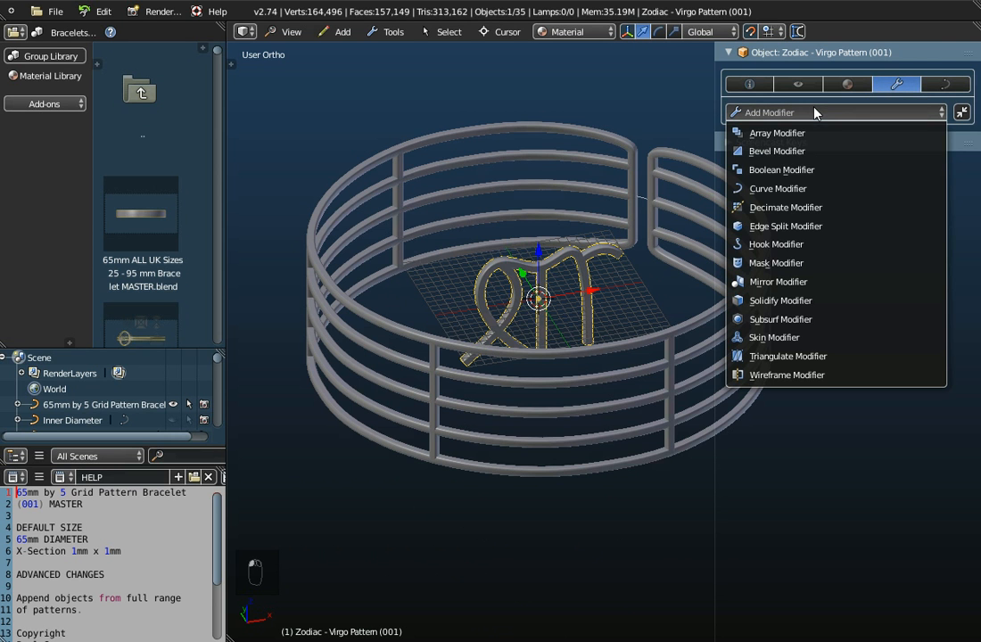
click(789, 190)
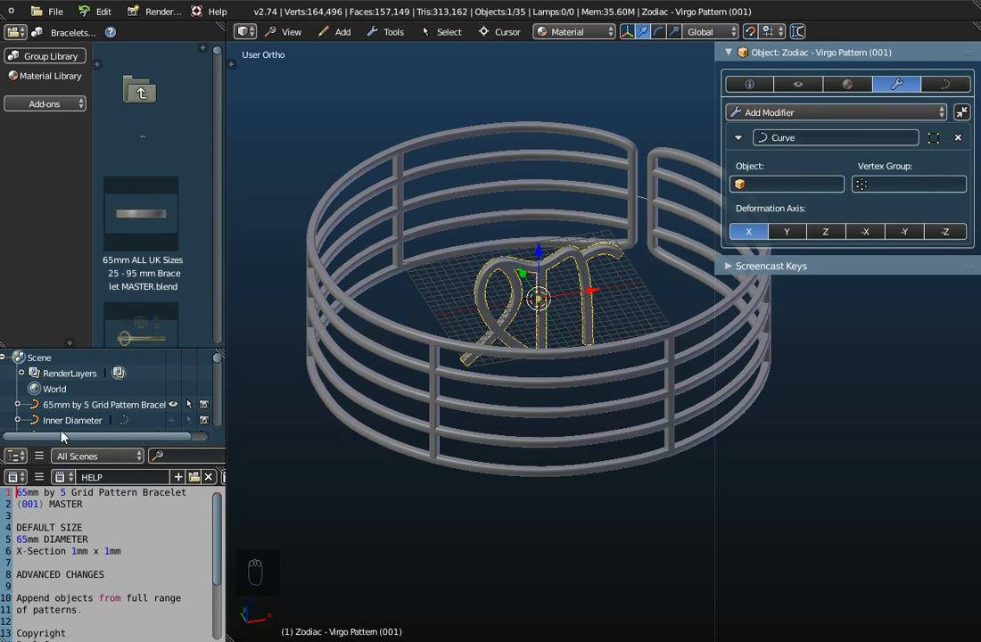
click(785, 184)
scroll(774, 246, down, 20)
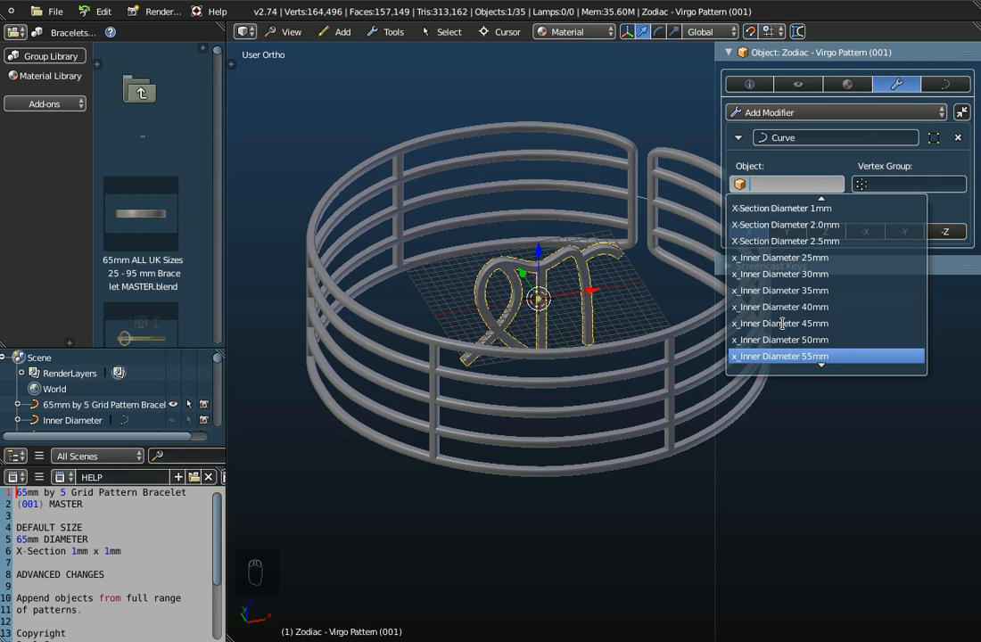
scroll(782, 320, down, 3)
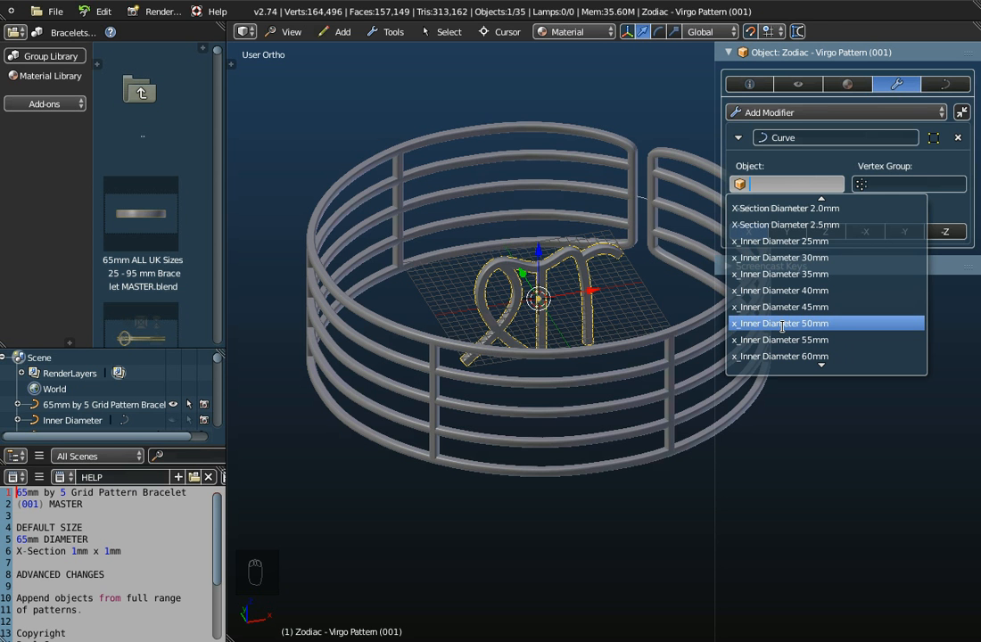
click(782, 324)
middle_drag(449, 357, 564, 400)
scroll(563, 397, down, 2)
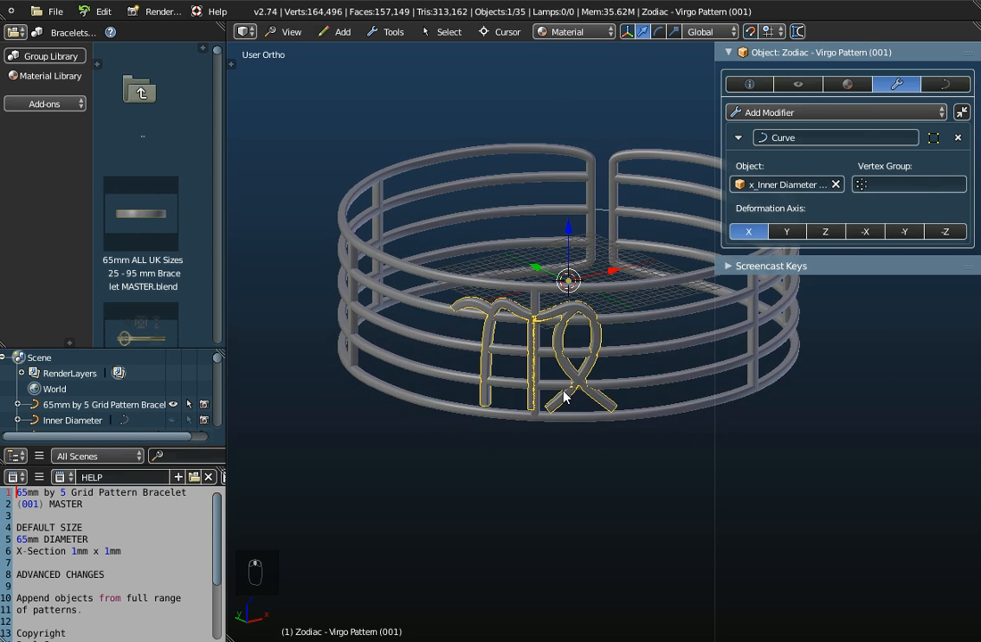
scroll(566, 392, up, 4)
scroll(573, 379, down, 4)
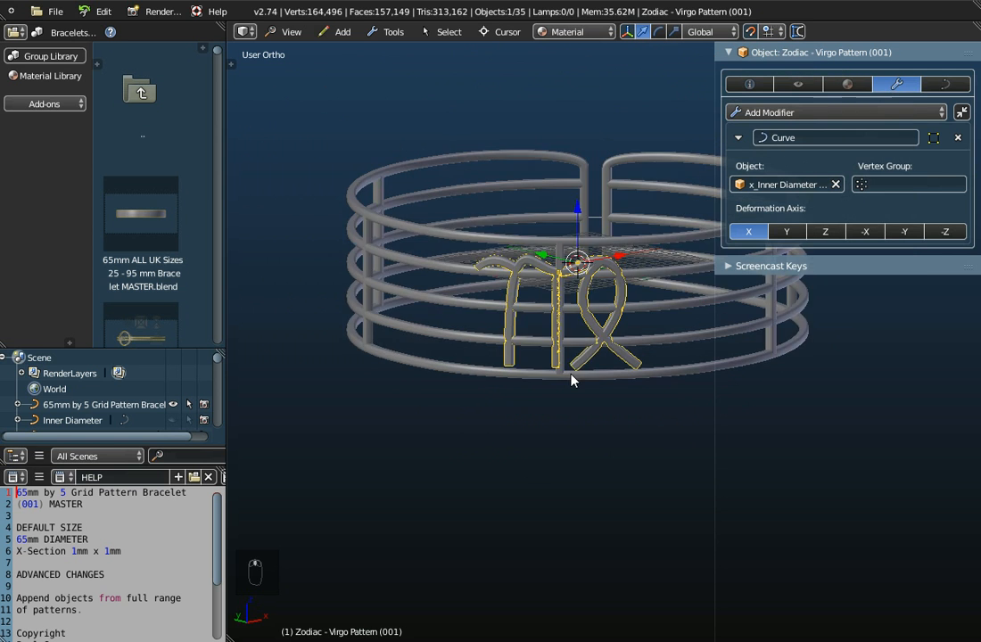
mouse_move(584, 393)
middle_down()
mouse_move(569, 429)
mouse_move(596, 404)
mouse_move(566, 406)
mouse_move(576, 400)
middle_up()
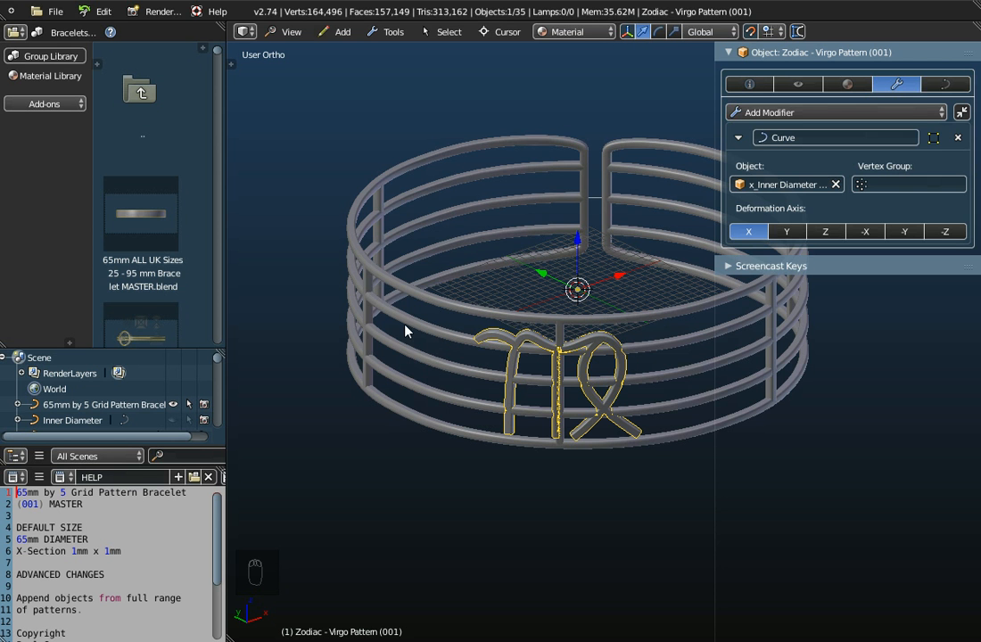
- Switch to the front view, enter Edit Mode on the Virgo pattern, and narrow the properties area to show the whole bracelet
click(291, 31)
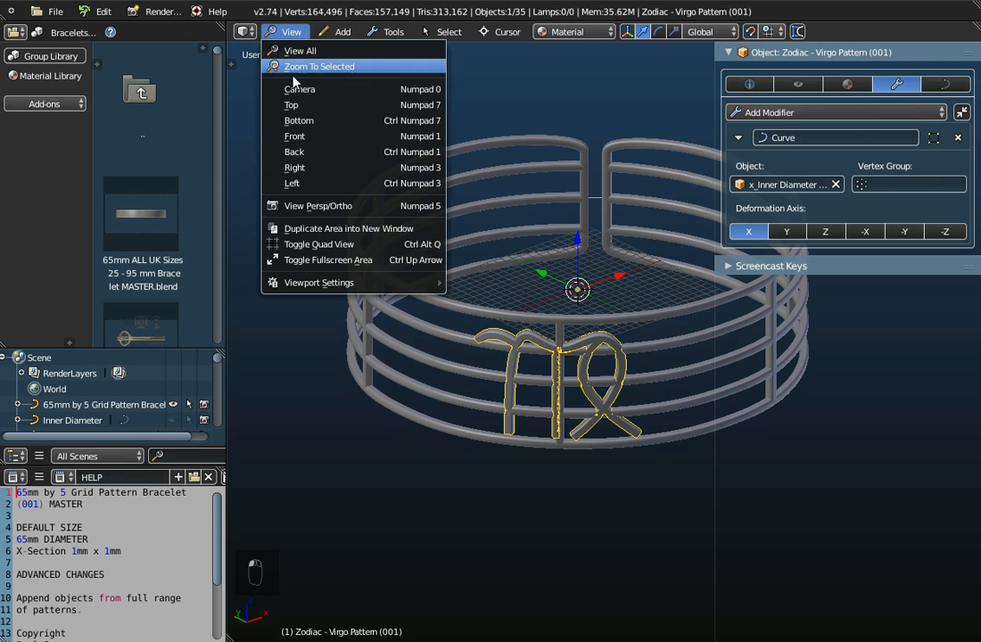
click(295, 136)
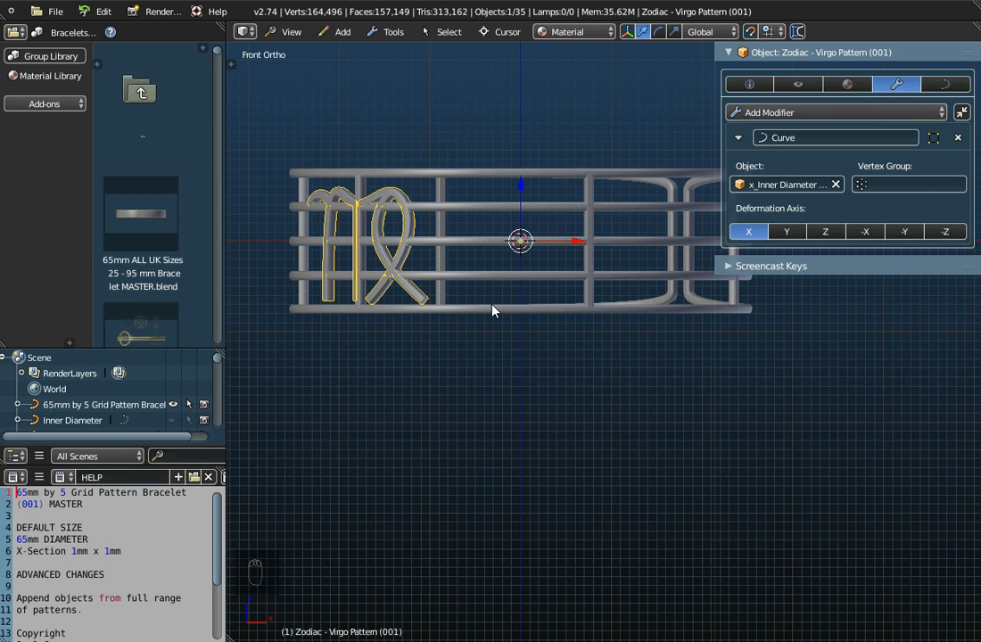
key(Tab)
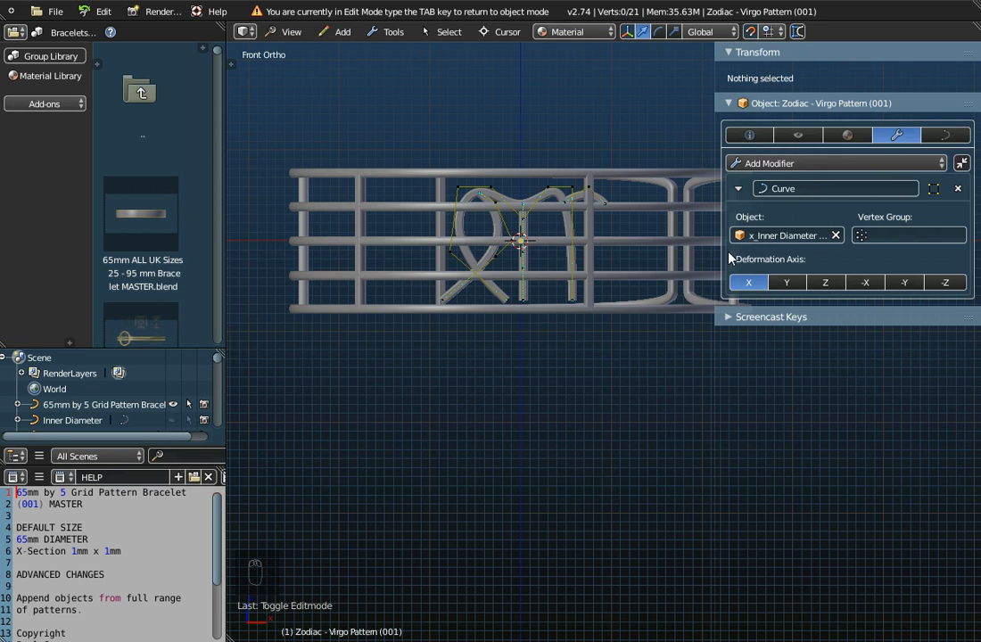
drag(716, 256, 789, 256)
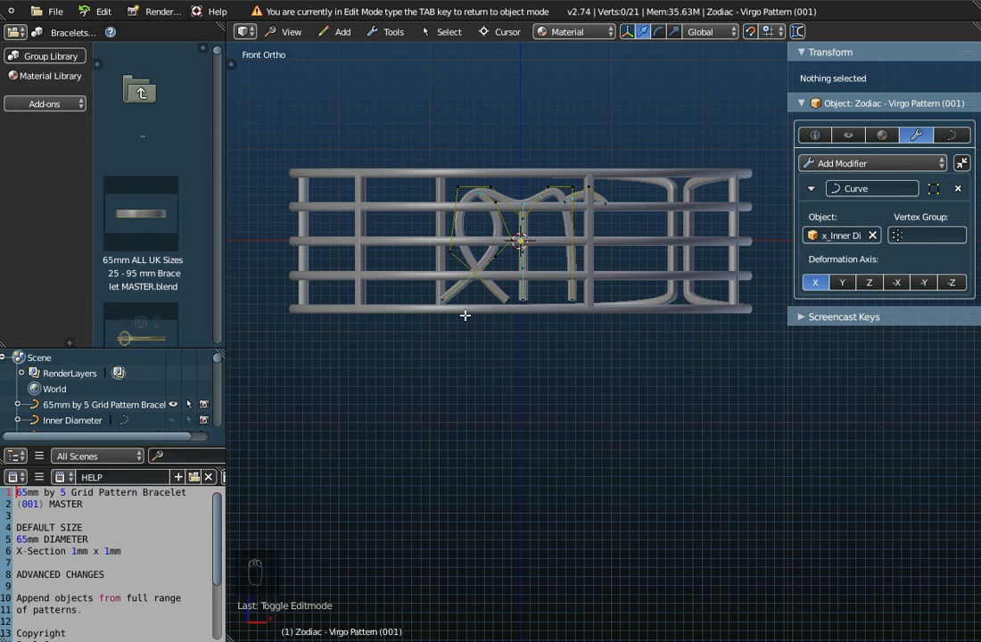
- Move all of the Virgo pattern's control points along X to a median X of -9.929, leave Edit Mode and check its place on the bracelet
key(a)
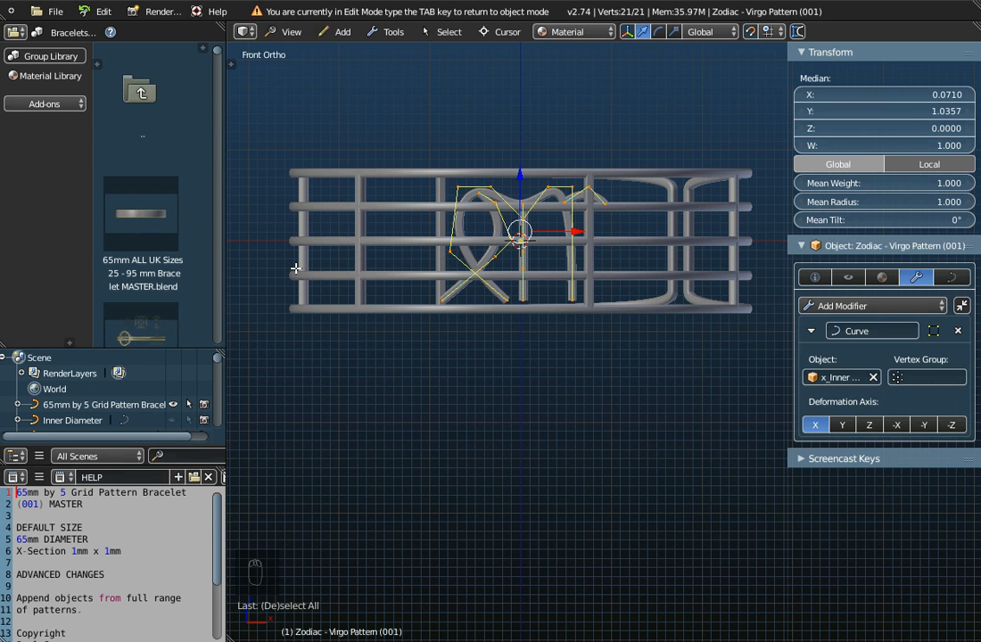
drag(573, 231, 666, 231)
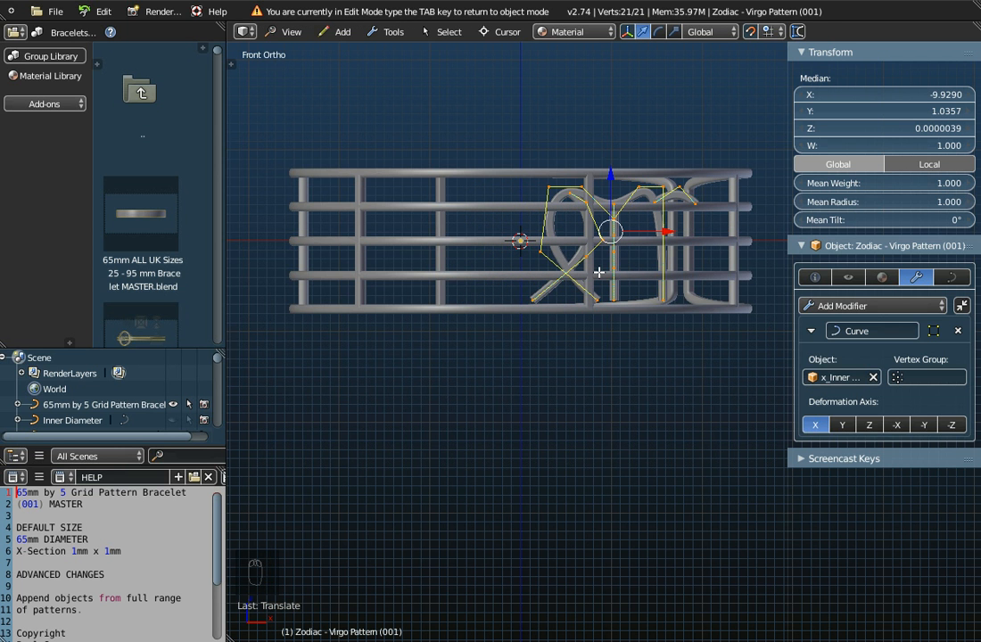
middle_drag(582, 339, 586, 416)
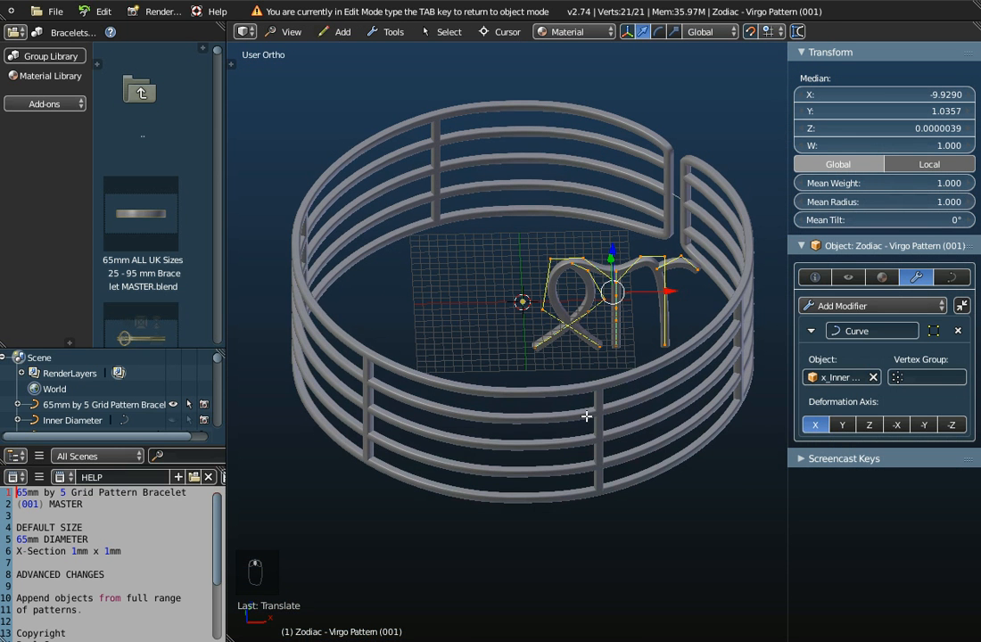
key(Tab)
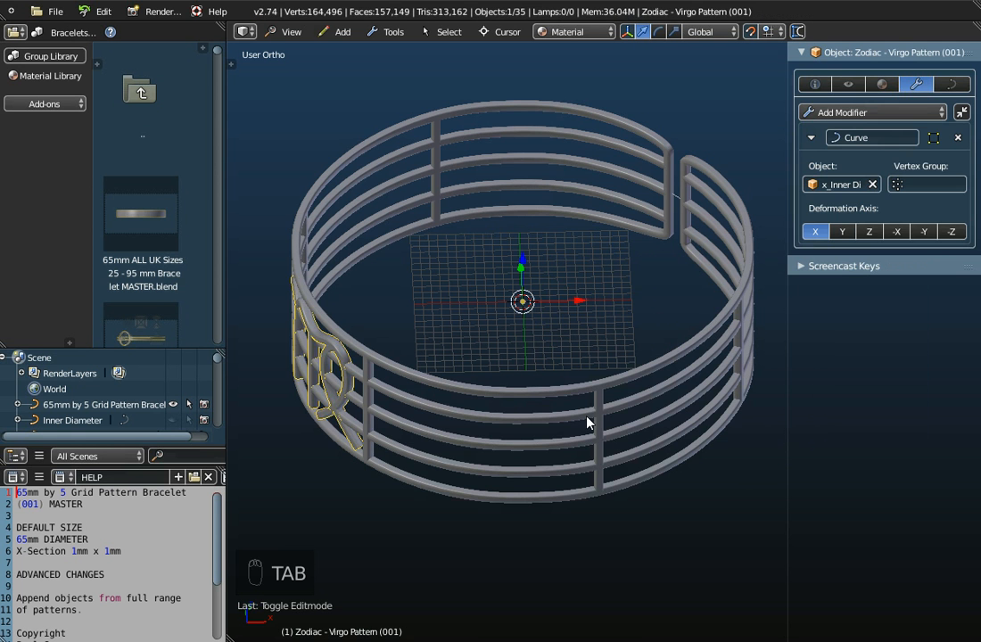
middle_drag(326, 408, 432, 400)
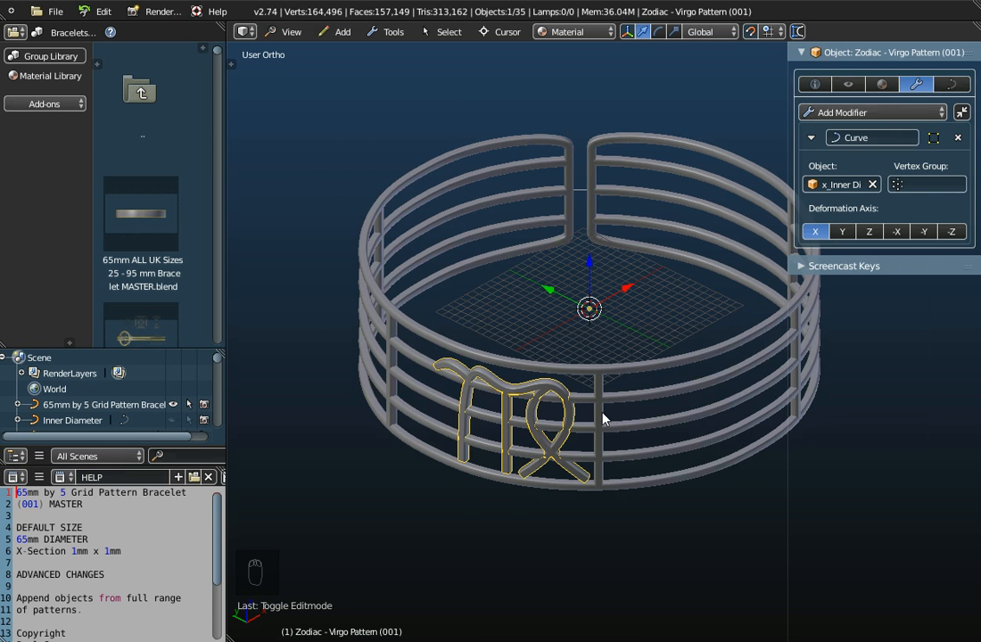
middle_drag(603, 418, 562, 393)
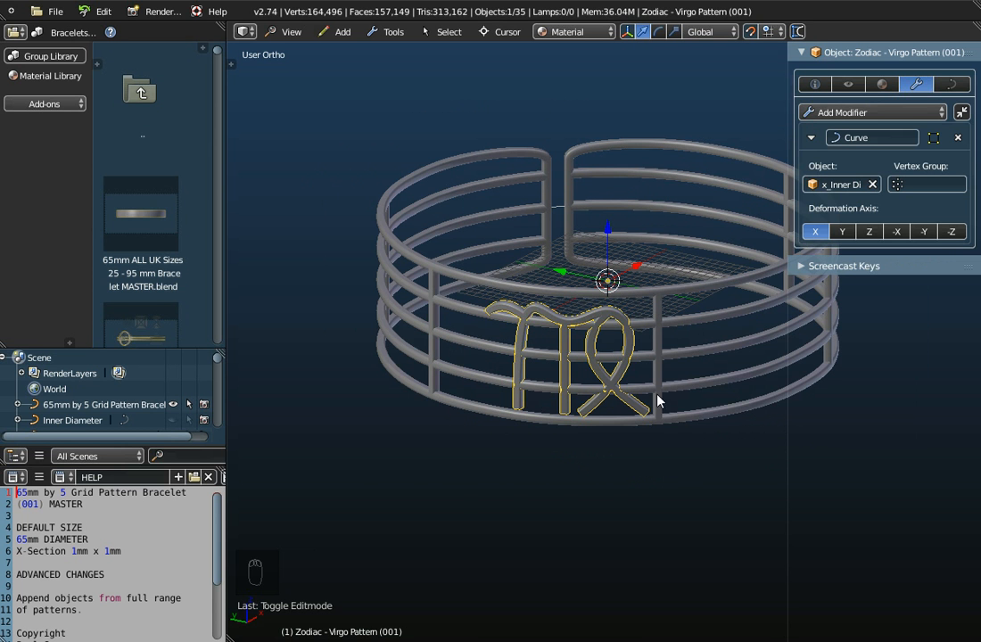
- From the front view, shift the Virgo pattern's points further along X to a median of -12.929 in Edit Mode, and inspect the fit in Object Mode
click(291, 32)
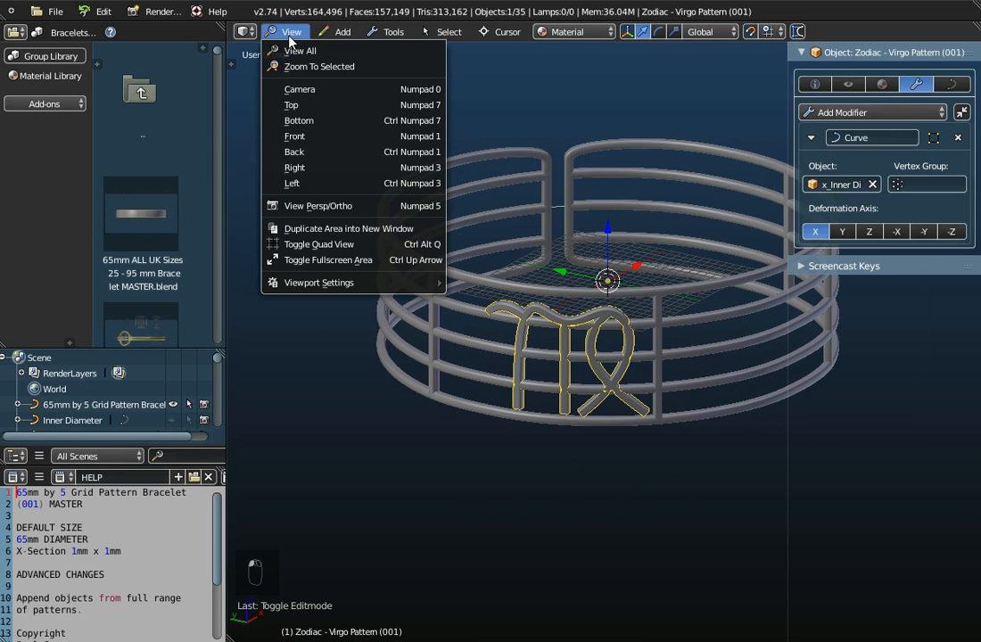
click(283, 144)
key(Tab)
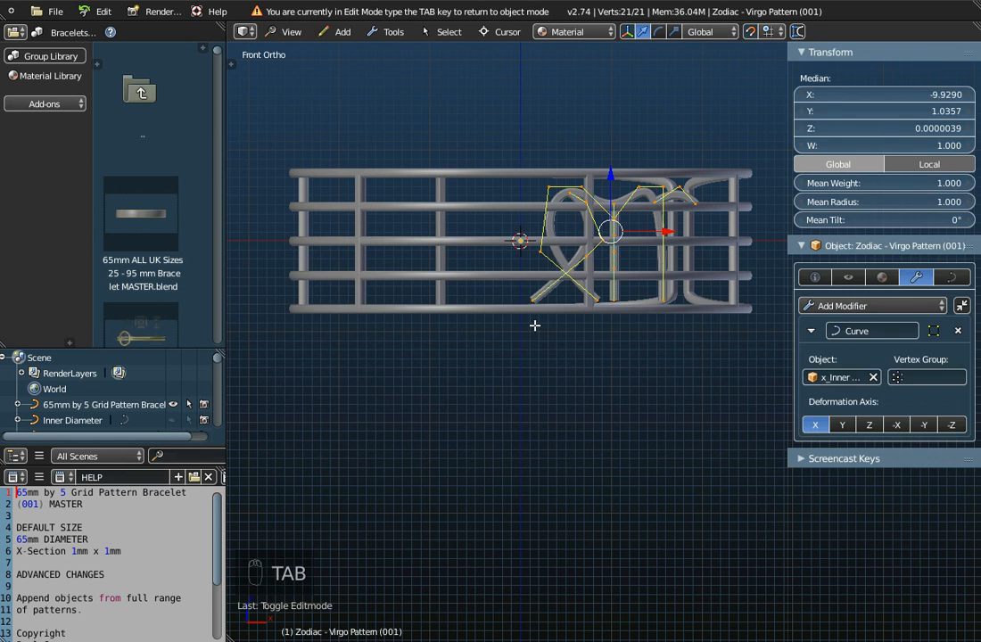
drag(668, 231, 692, 230)
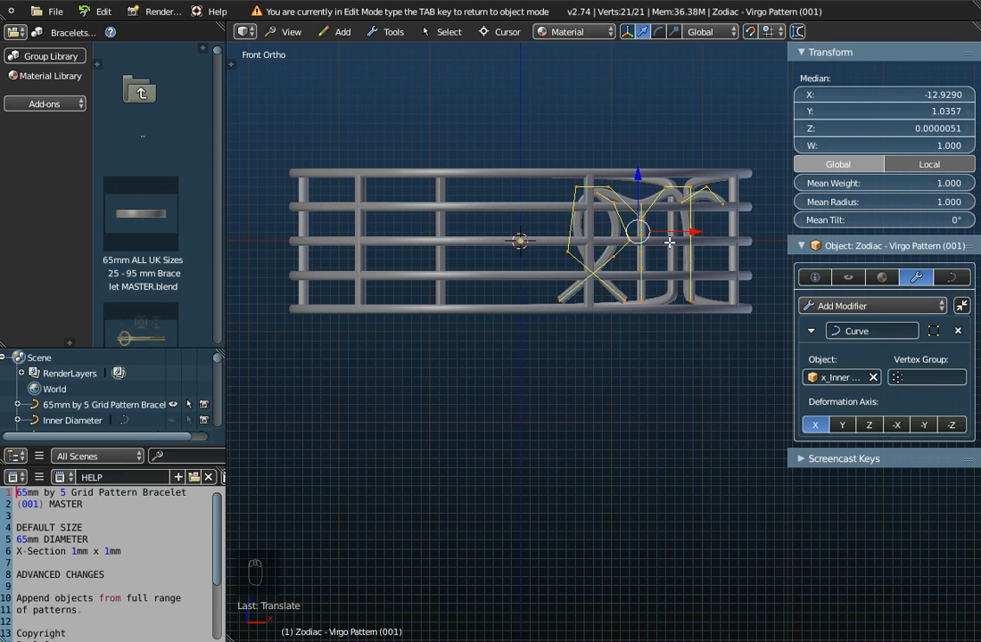
key(Tab)
middle_drag(426, 399, 546, 436)
scroll(551, 415, up, 3)
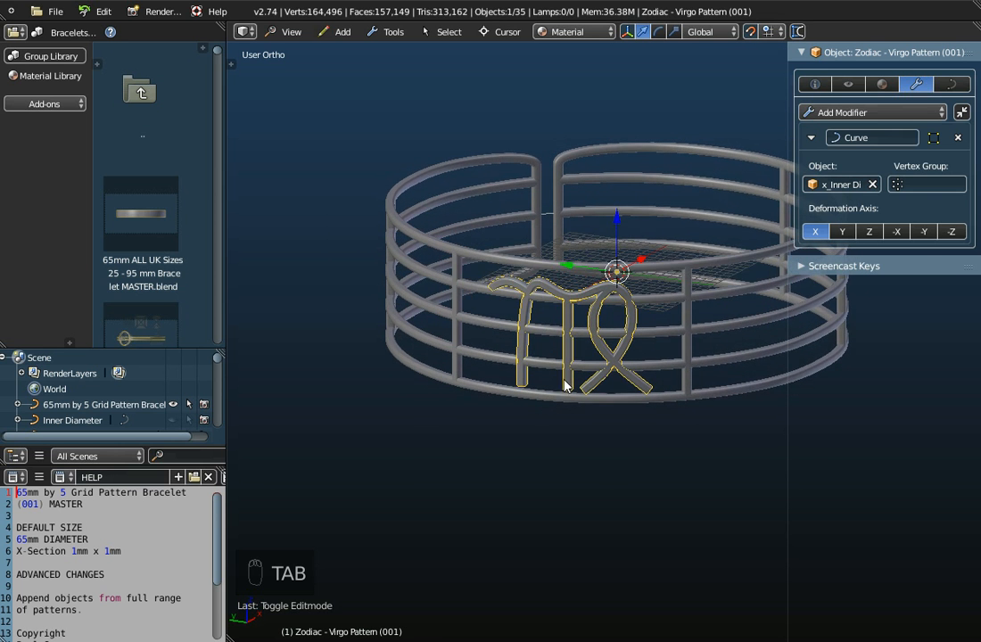
middle_drag(589, 323, 557, 342)
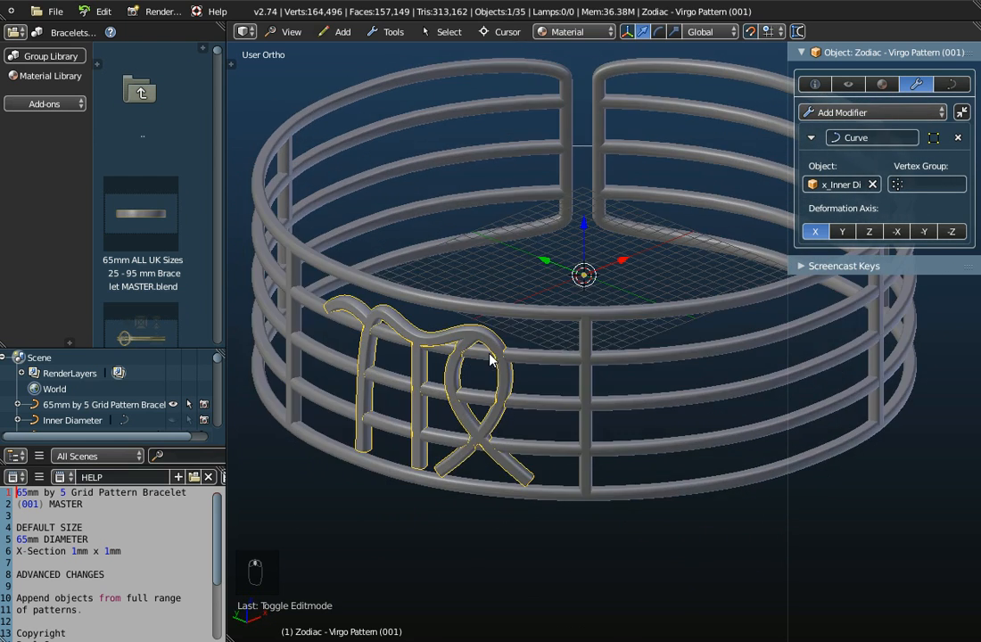
middle_drag(492, 350, 465, 350)
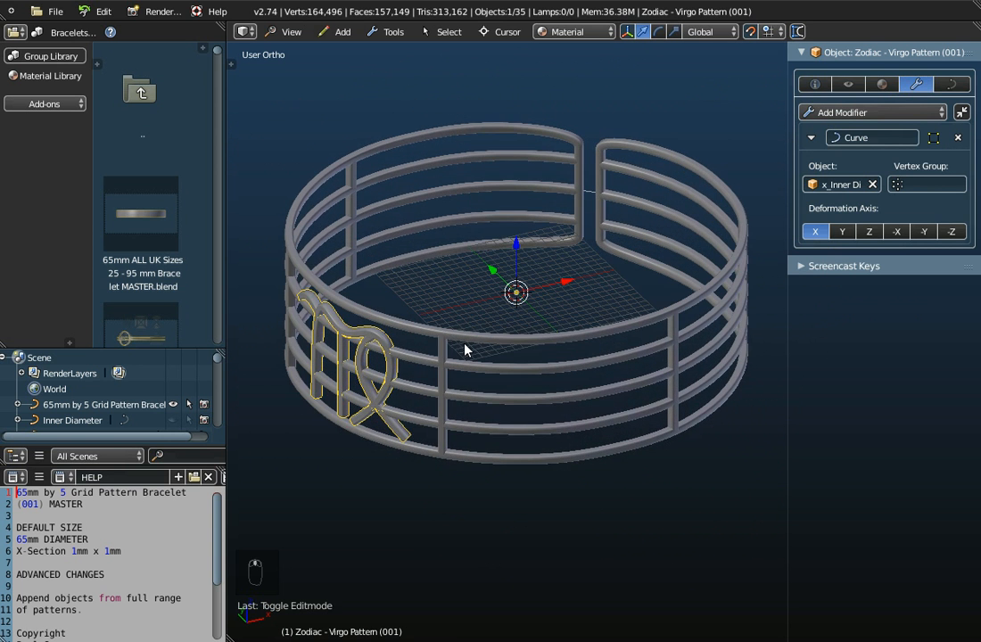
middle_drag(470, 390, 524, 342)
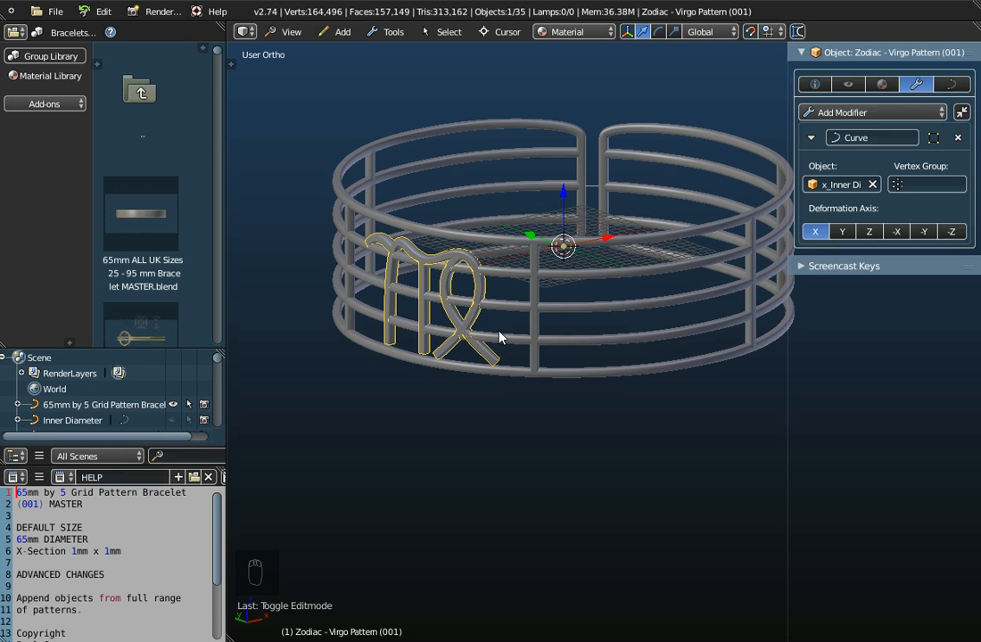
middle_drag(501, 342, 497, 372)
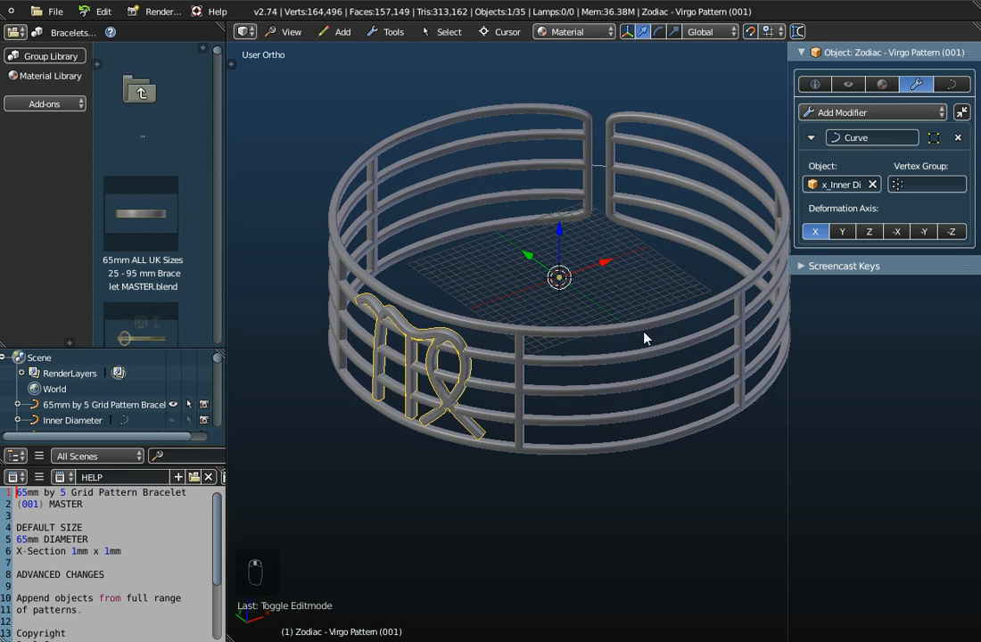
- Append the object Zodiac Eastern - Tiger Pattern (001) from its MASTER.blend in the Patterns - Astrological Eastern folder
click(51, 11)
click(82, 194)
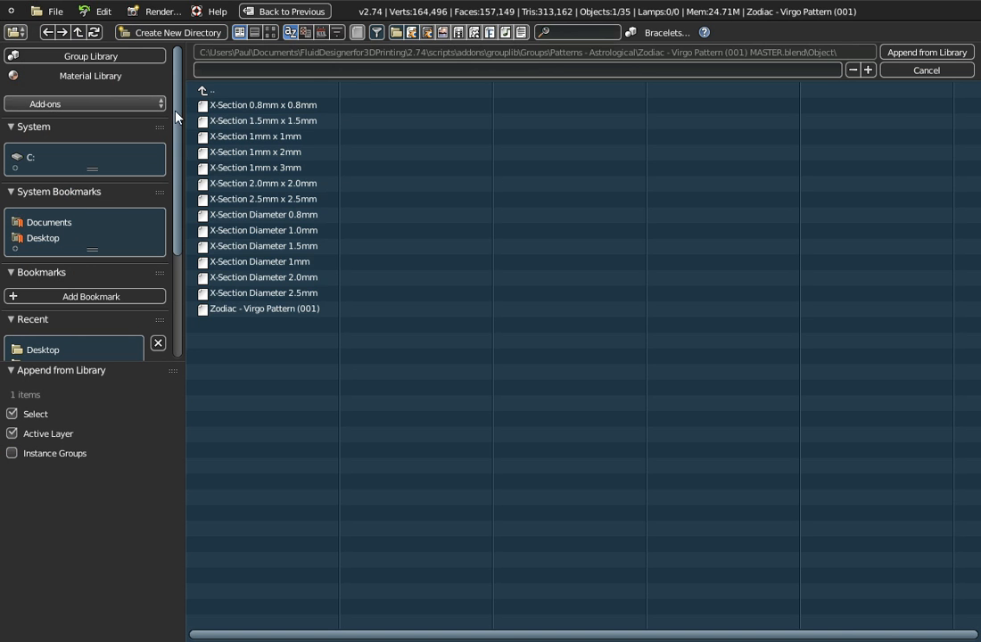
click(203, 92)
click(204, 92)
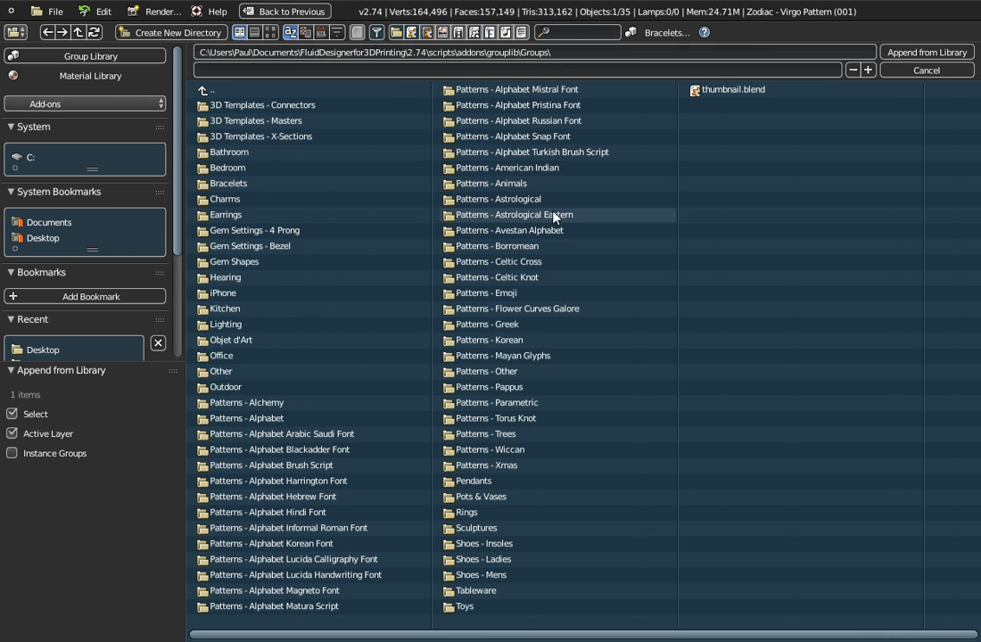
click(458, 216)
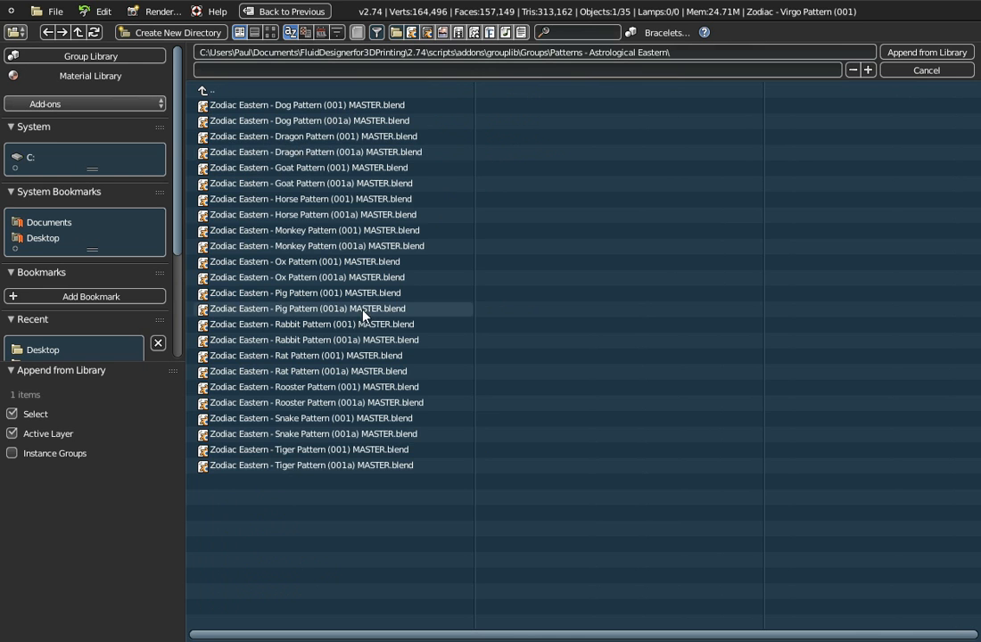
click(256, 450)
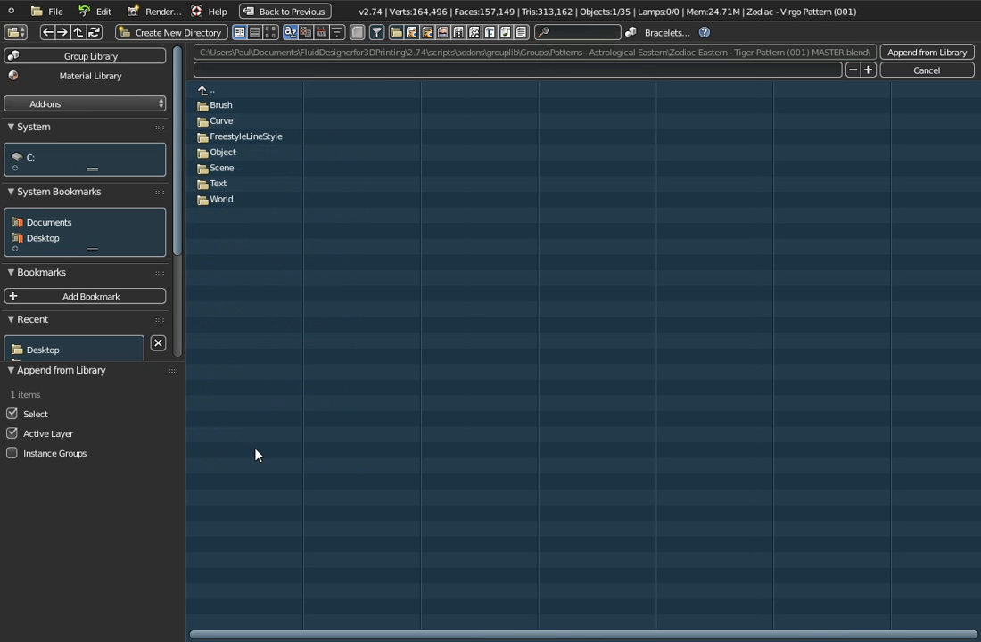
click(220, 153)
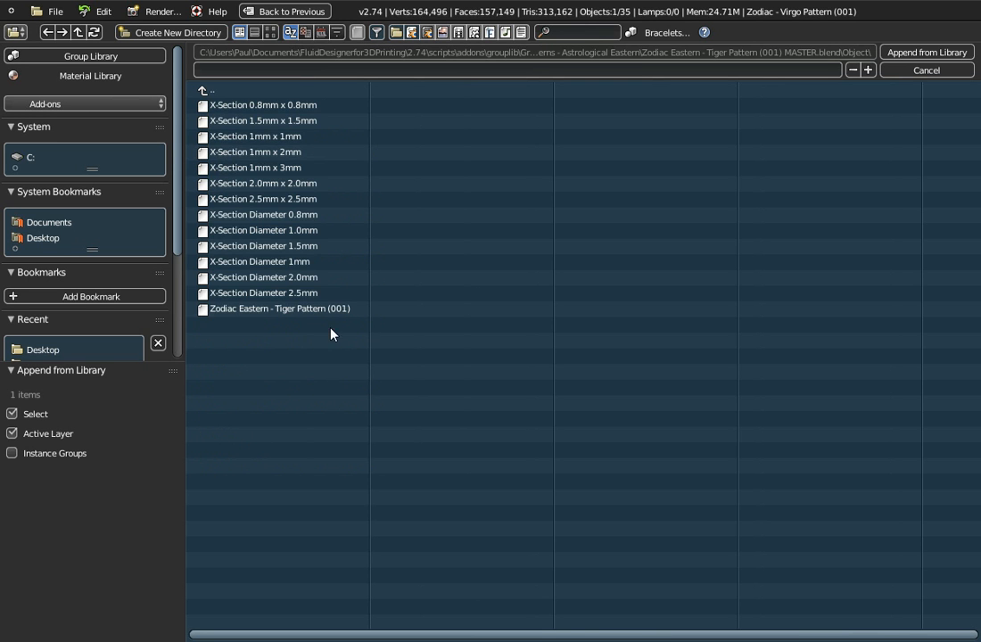
click(245, 309)
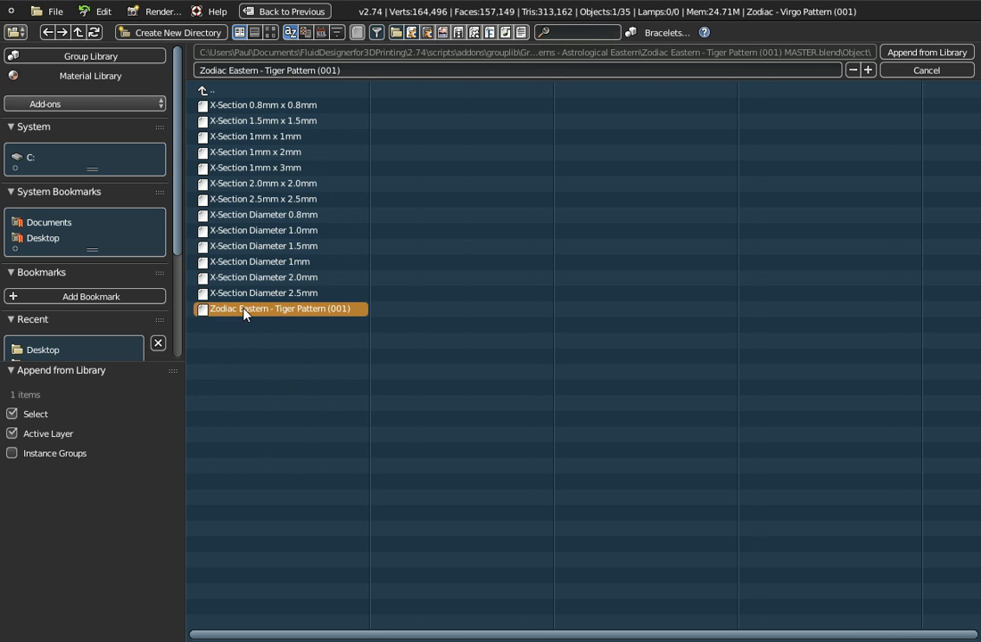
click(899, 54)
- Select the appended Tiger pattern and rotate it 90° about the X axis
middle_drag(611, 327, 554, 391)
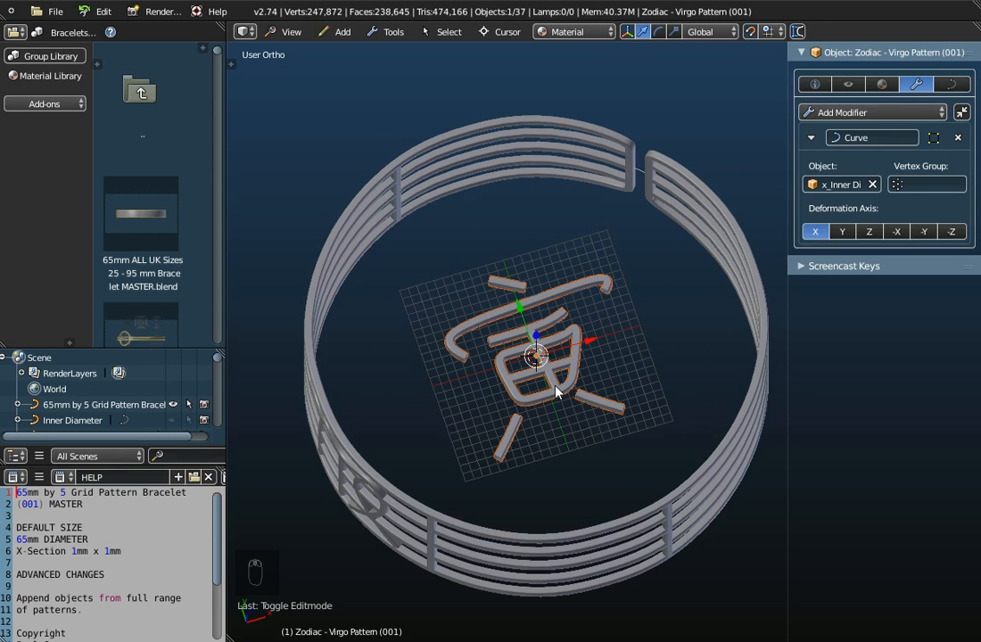
right_click(555, 390)
middle_drag(550, 513, 553, 455)
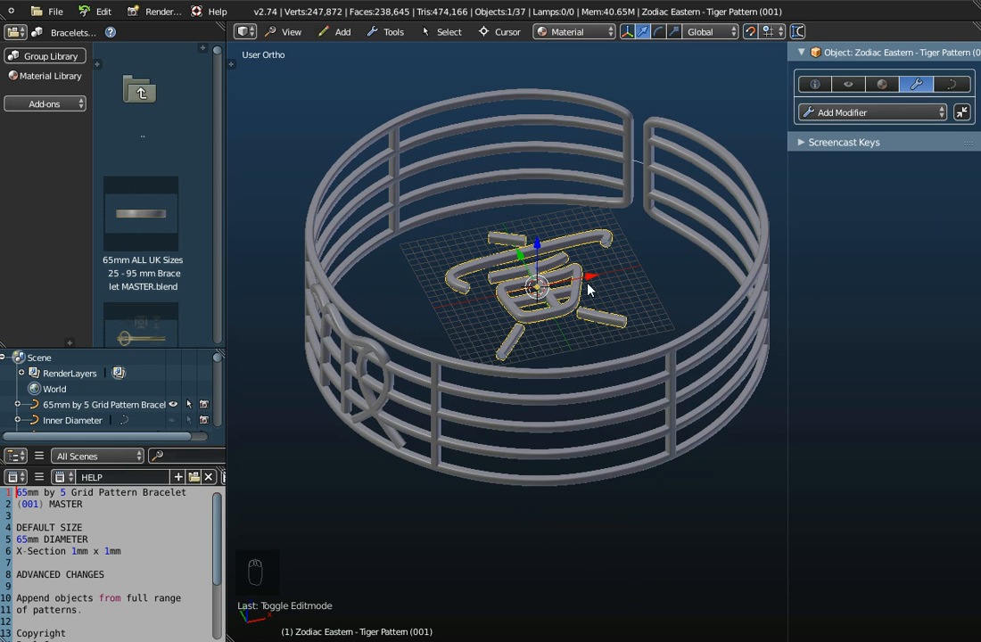
key(r)
text(x90)
click(579, 358)
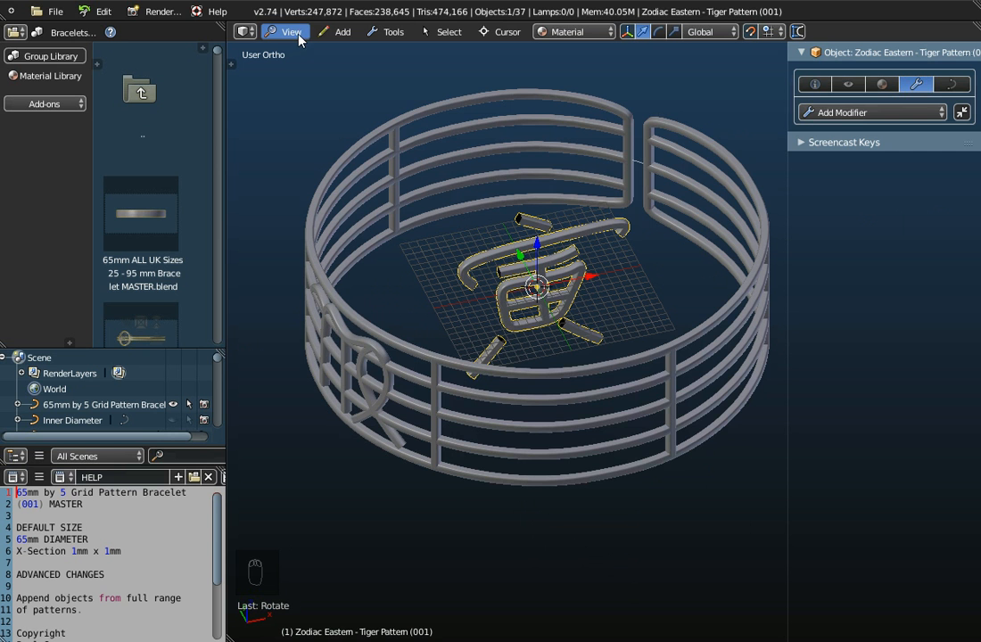
- Show the Tiger pattern's curve data and examine its bevel object and thickness against the bracelet and the Virgo pattern
middle_drag(416, 133, 401, 219)
scroll(577, 421, up, 2)
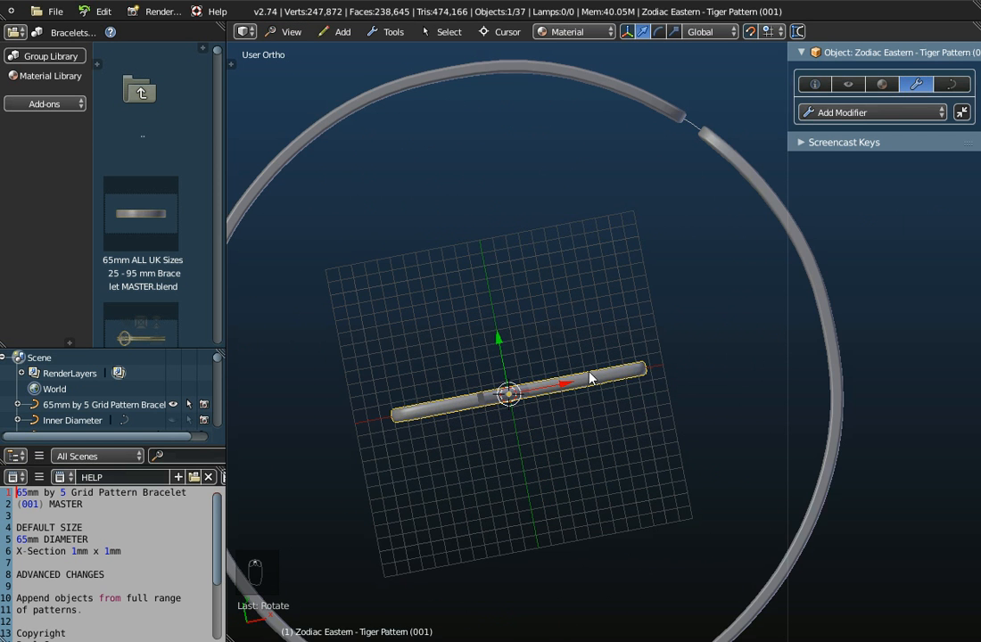
click(952, 84)
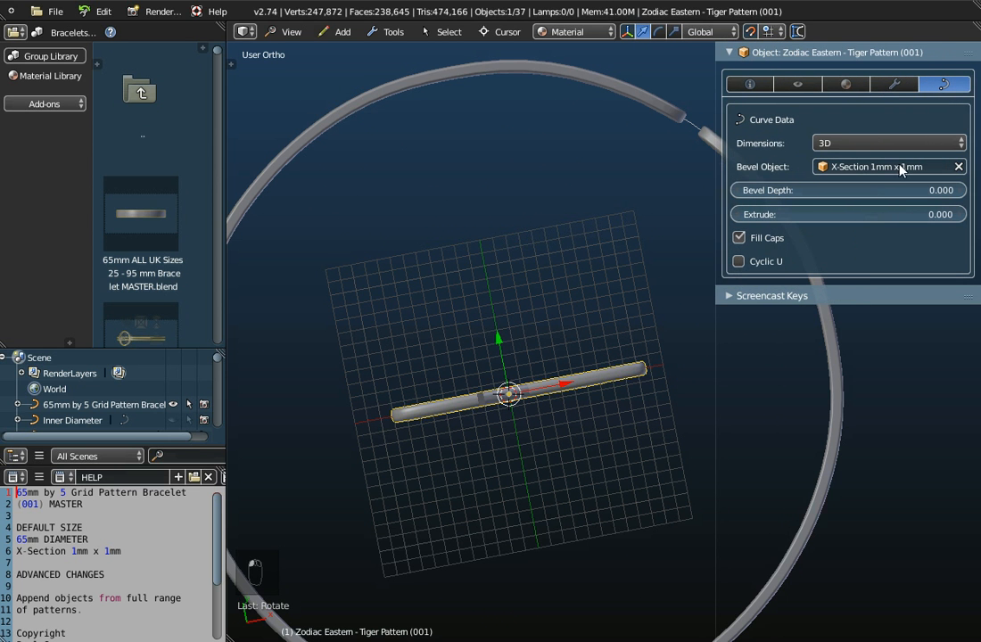
scroll(521, 388, down, 2)
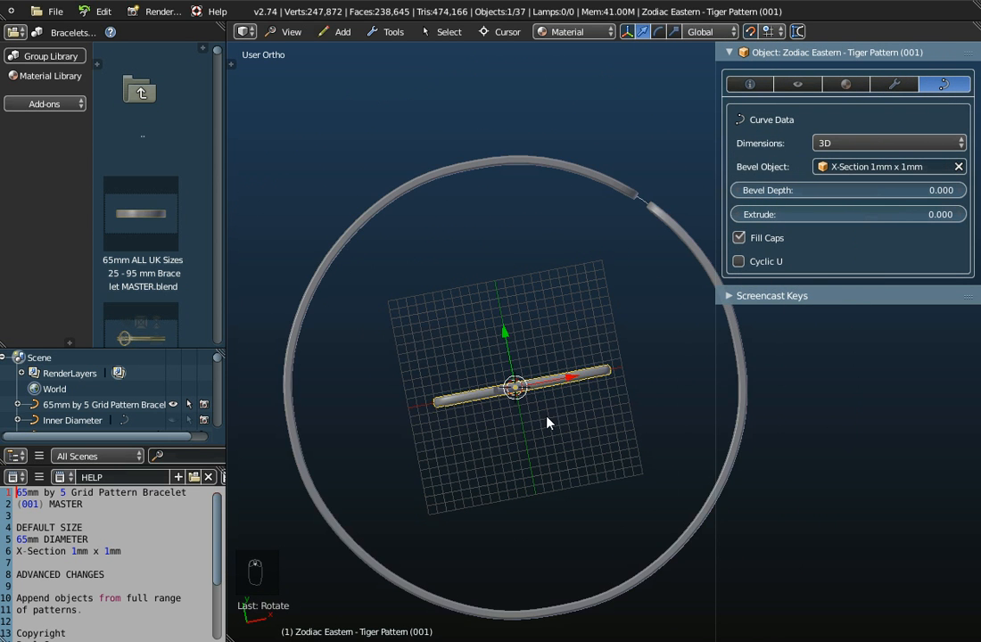
middle_drag(549, 446, 568, 361)
middle_drag(353, 404, 383, 346)
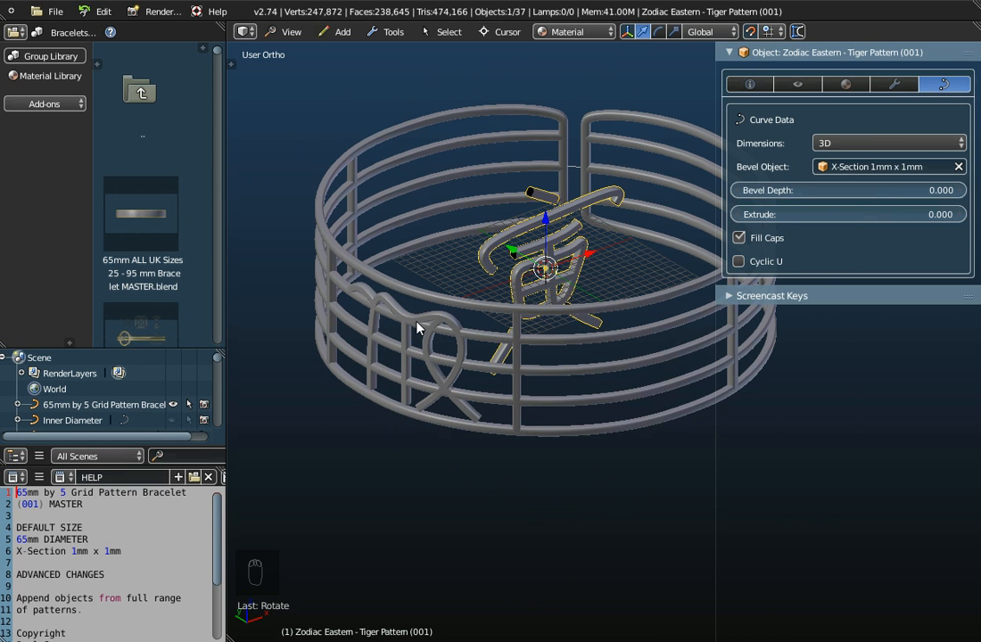
scroll(606, 254, up, 3)
scroll(560, 284, up, 2)
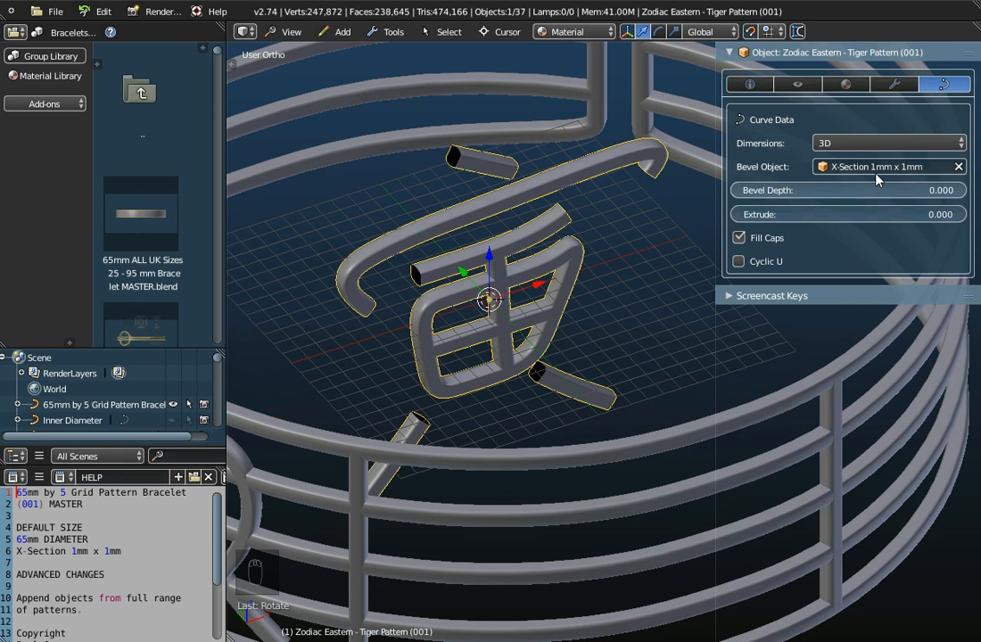
scroll(616, 206, down, 3)
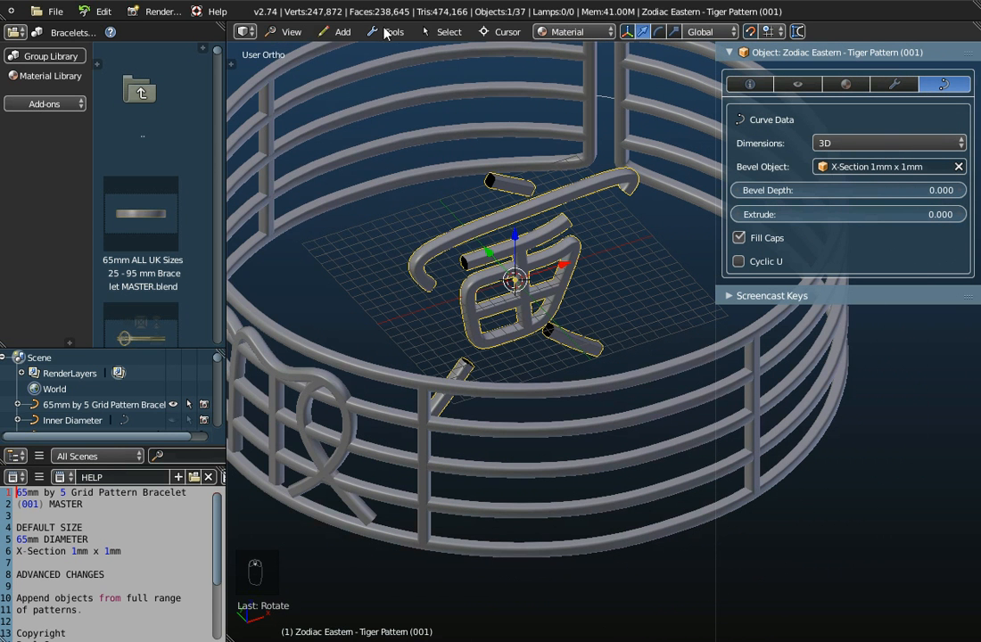
- In the front view, scale the Tiger pattern down to fit within the bracelet's height, and apply the scale
click(290, 31)
click(308, 136)
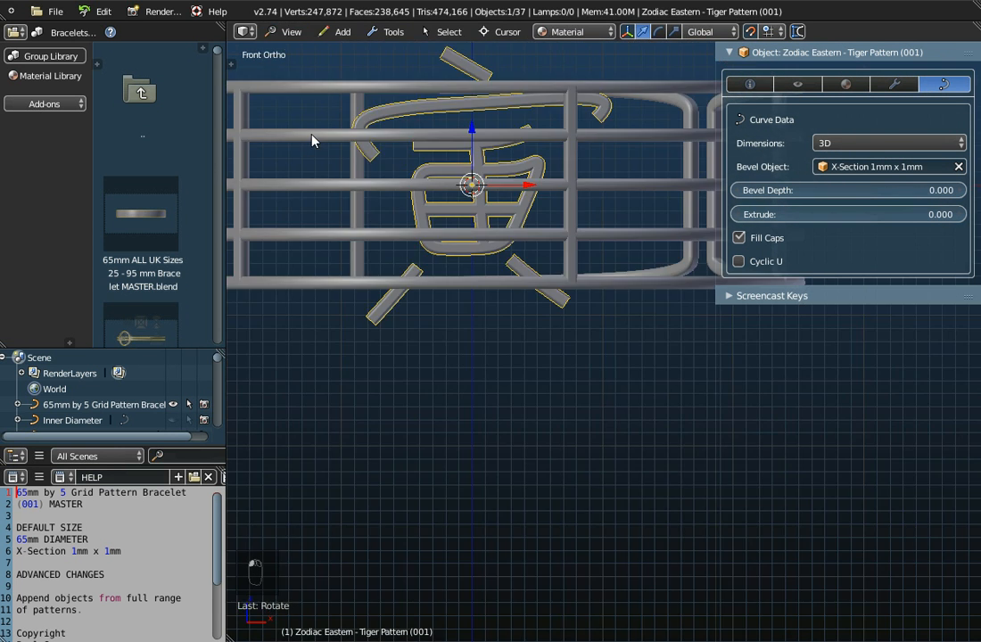
scroll(505, 238, down, 1)
shift+middle_drag(524, 193, 538, 304)
scroll(547, 308, down, 2)
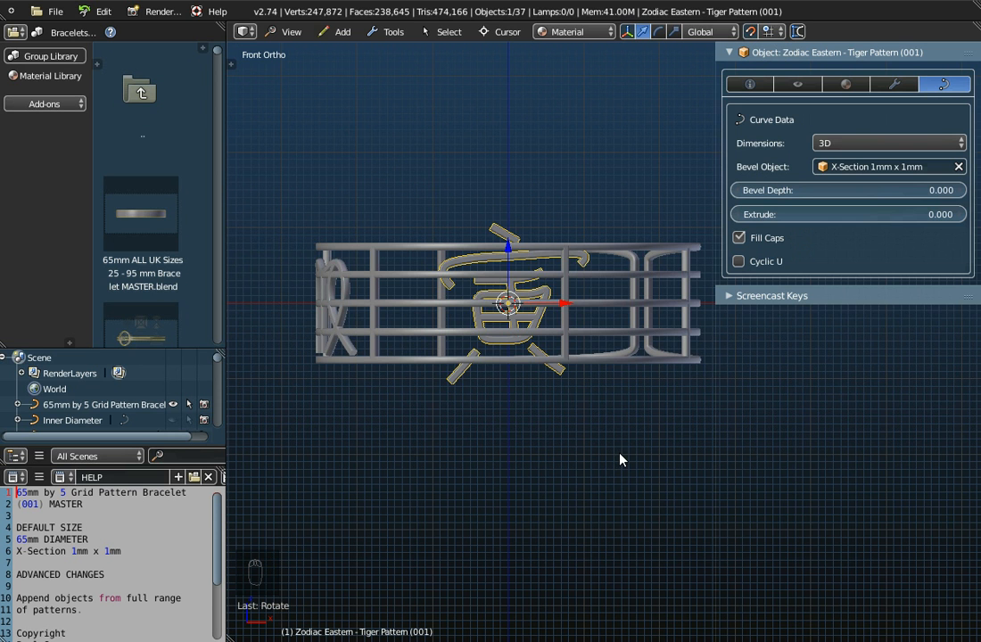
key(s)
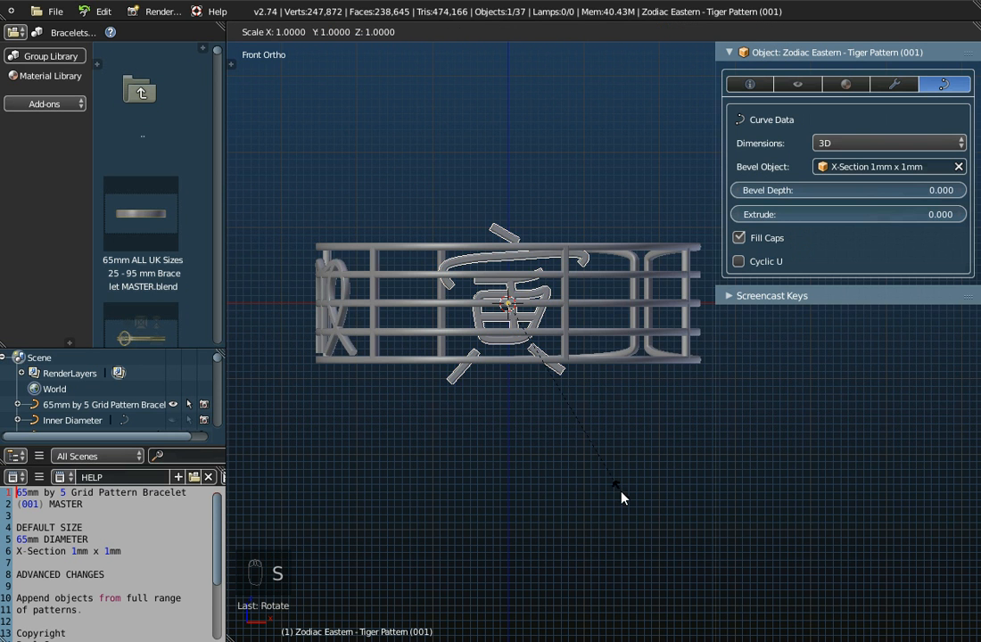
click(576, 443)
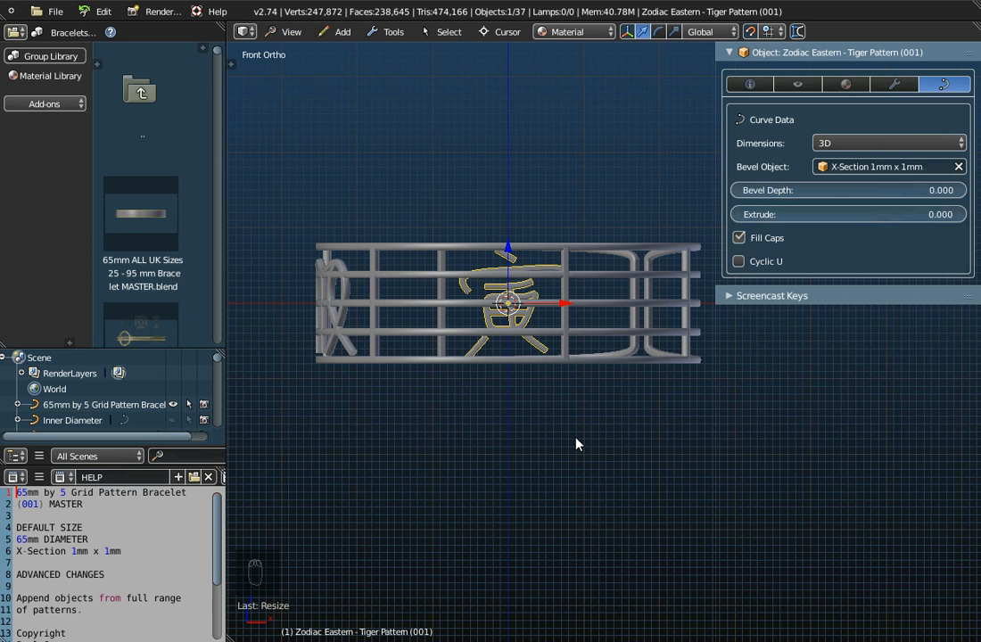
key(ctrl+a)
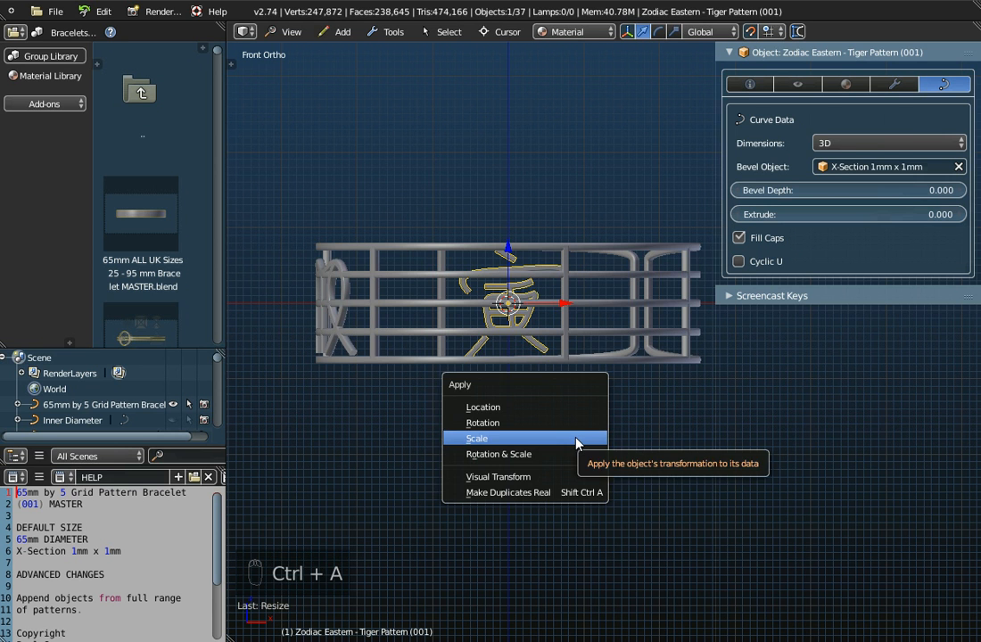
click(576, 438)
scroll(509, 314, up, 3)
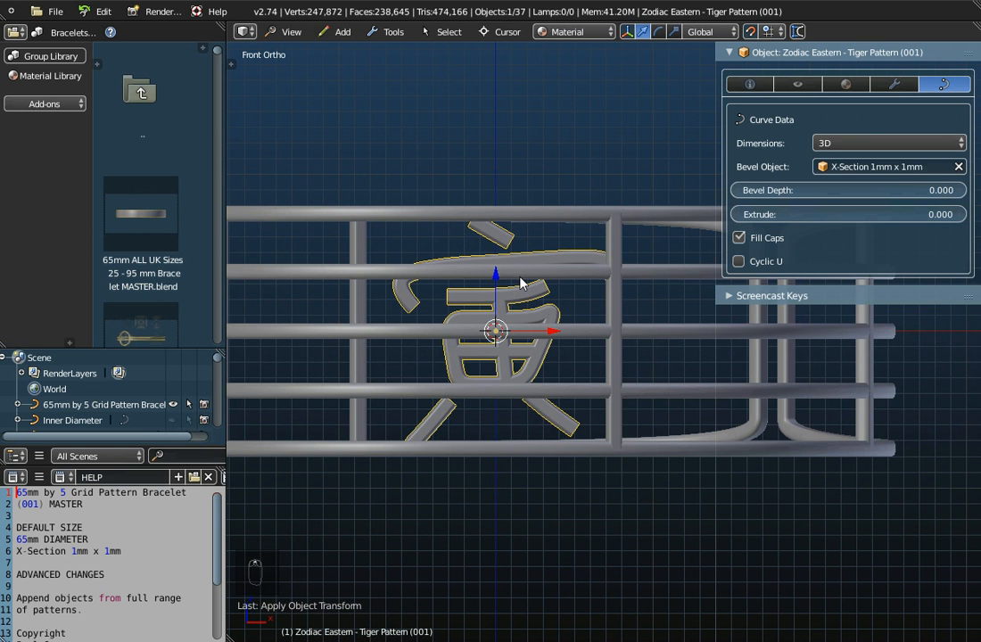
- Raise the upper end control point of the Tiger's topmost short stroke to about Y 7.49 so it overlaps the bracelet's top rail
scroll(470, 418, up, 1)
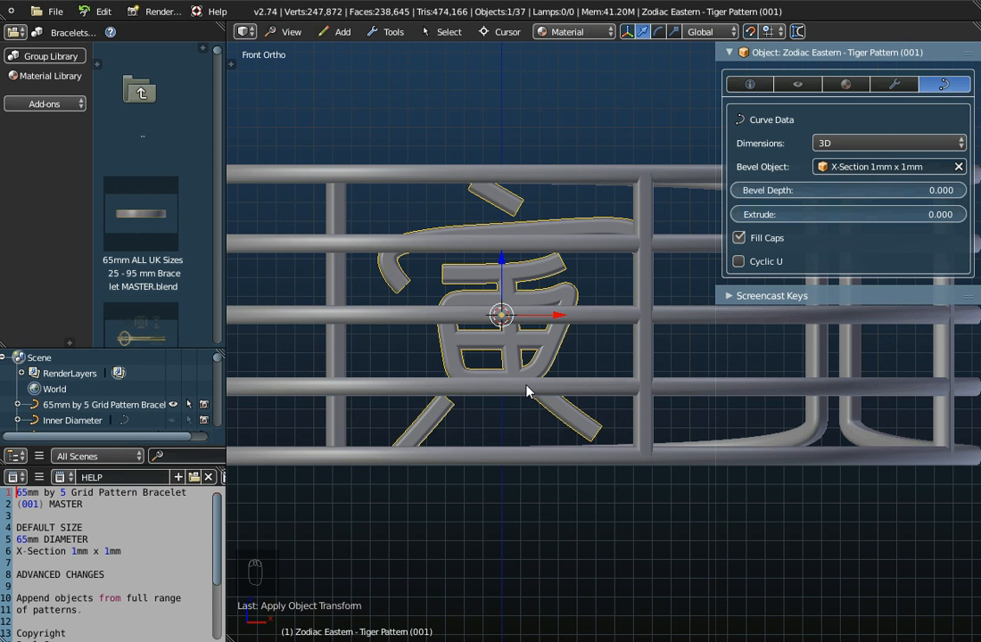
mouse_move(580, 329)
middle_down()
mouse_move(564, 362)
mouse_move(584, 320)
mouse_move(581, 332)
middle_up()
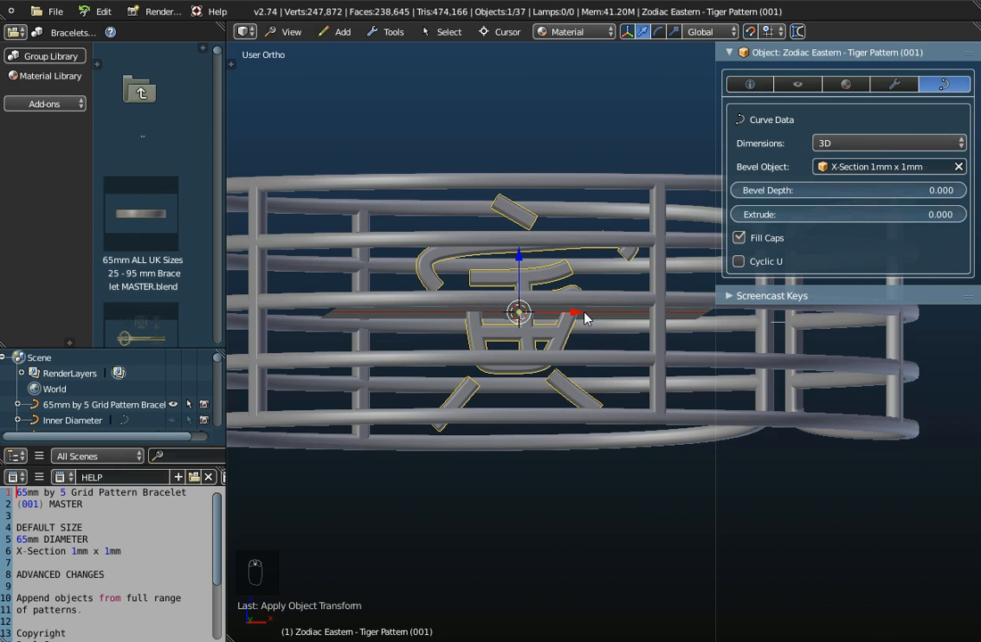
click(290, 32)
click(313, 136)
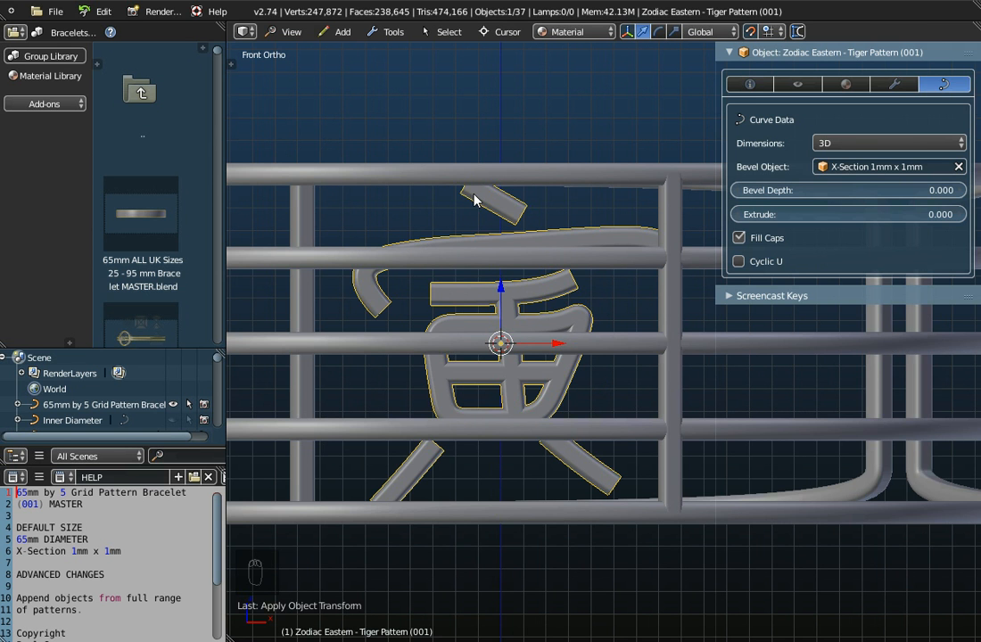
key(Tab)
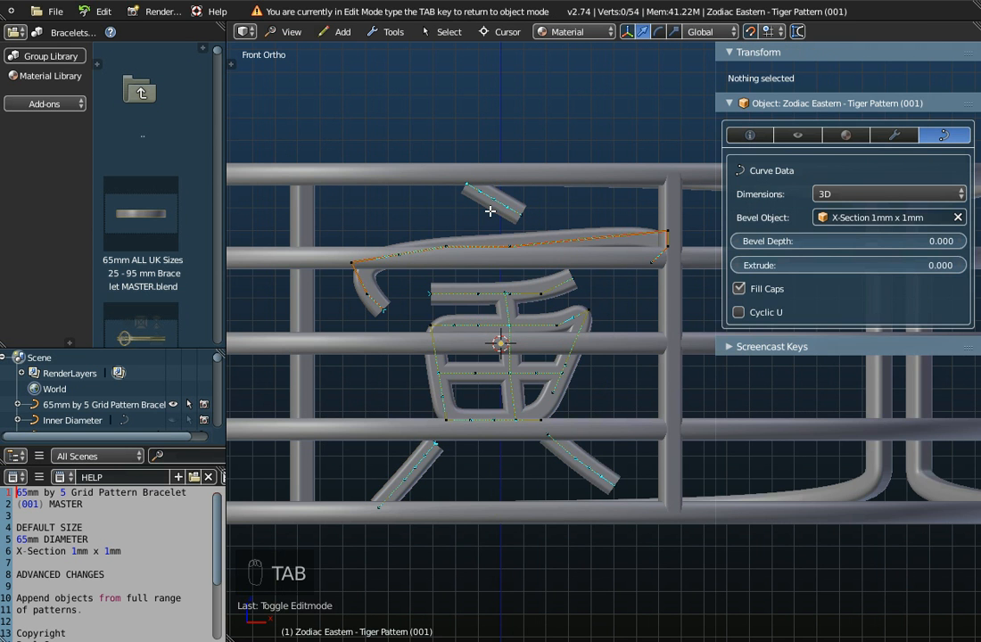
right_click(467, 184)
scroll(467, 134, up, 4)
drag(460, 167, 460, 143)
scroll(481, 313, down, 5)
scroll(501, 364, down, 2)
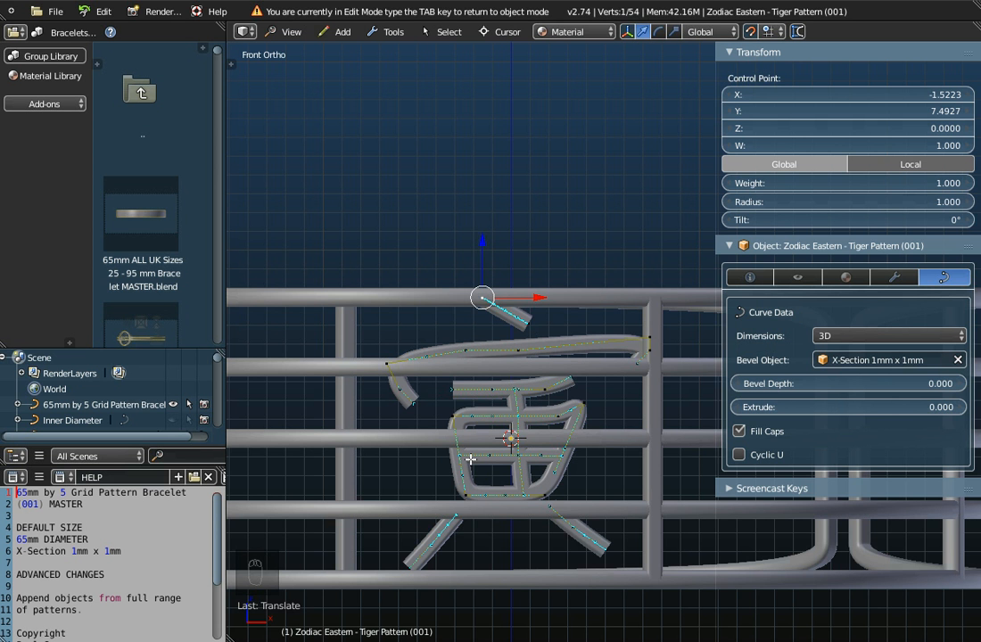
key(Tab)
- Rotate the Tiger pattern 180° about the global Z axis
middle_drag(477, 465, 574, 399)
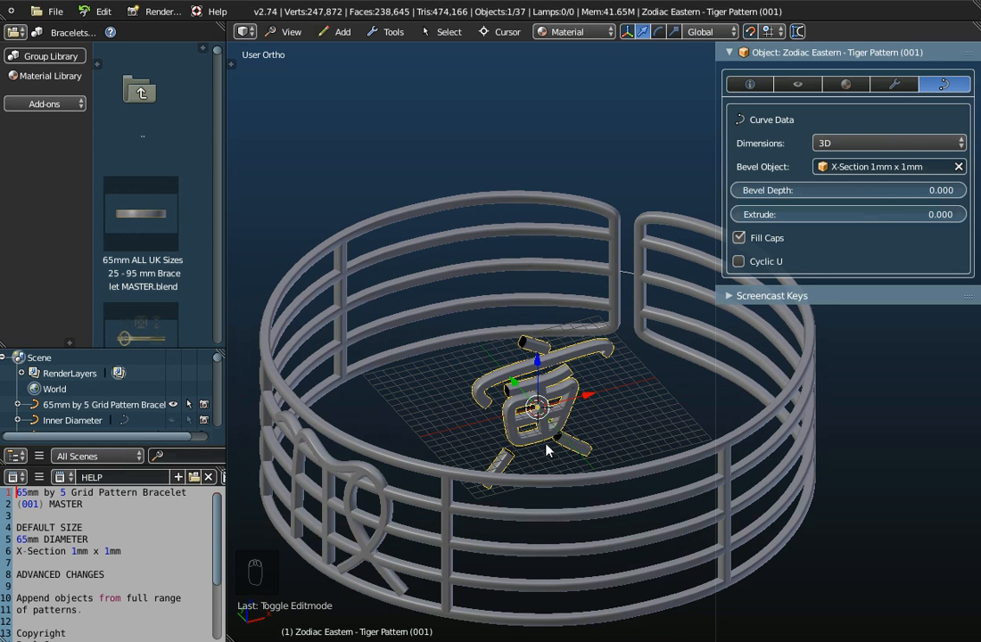
middle_drag(547, 451, 567, 423)
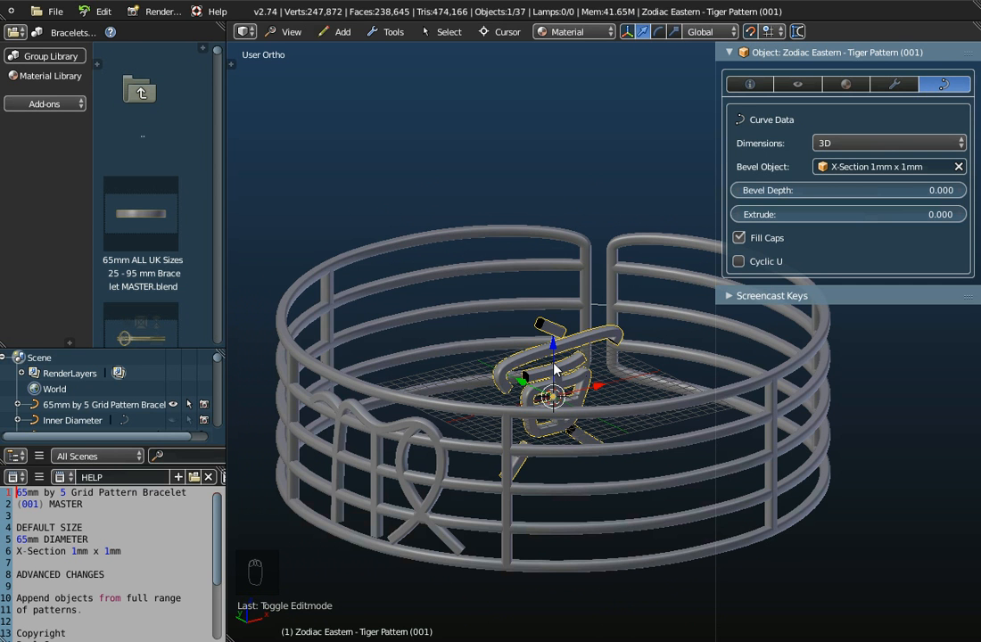
key(r)
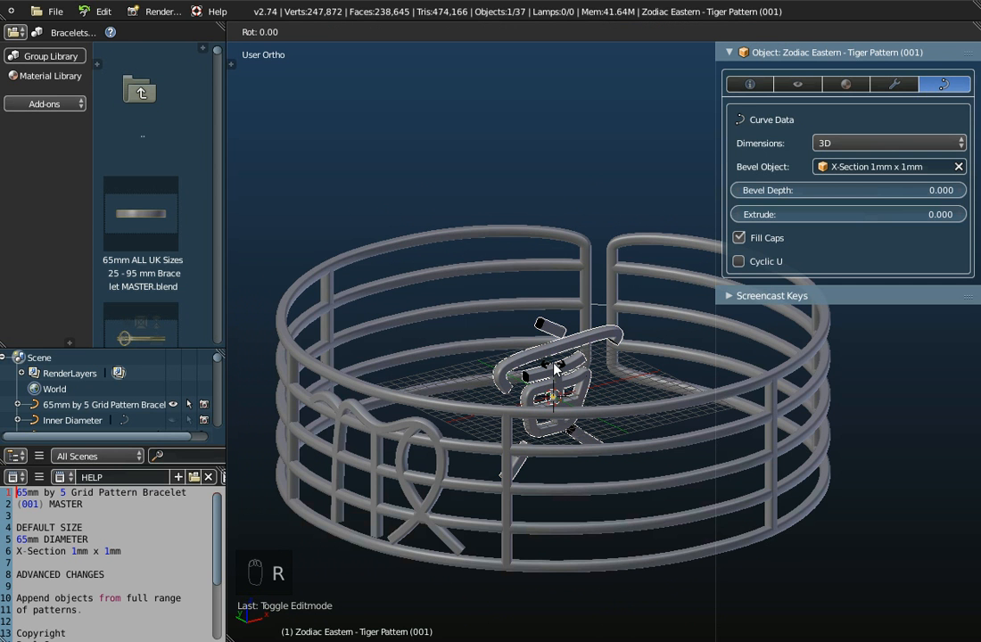
text(z)
text(180)
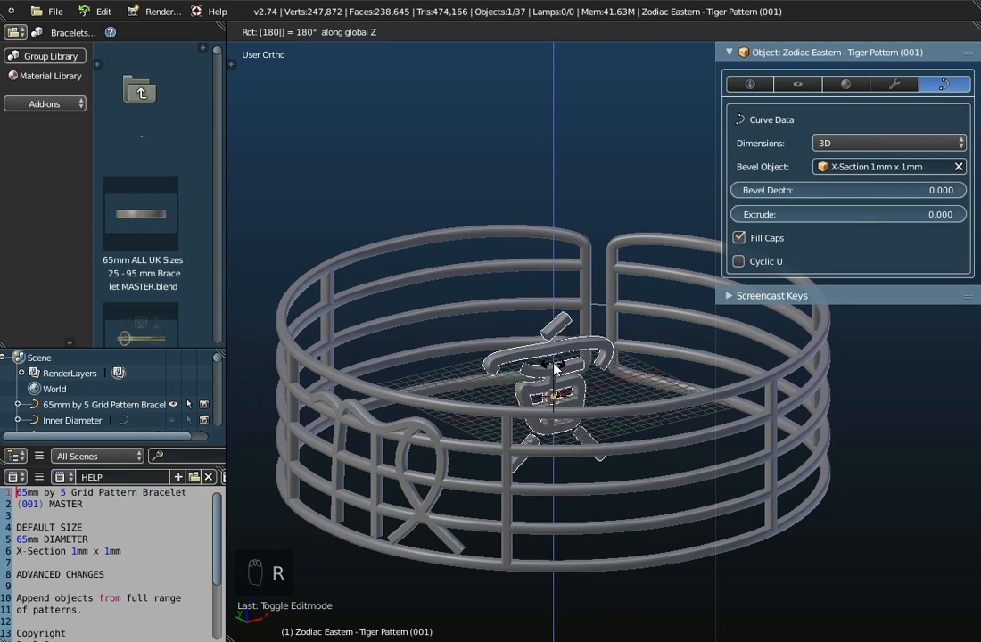
key(Return)
middle_drag(560, 399, 560, 462)
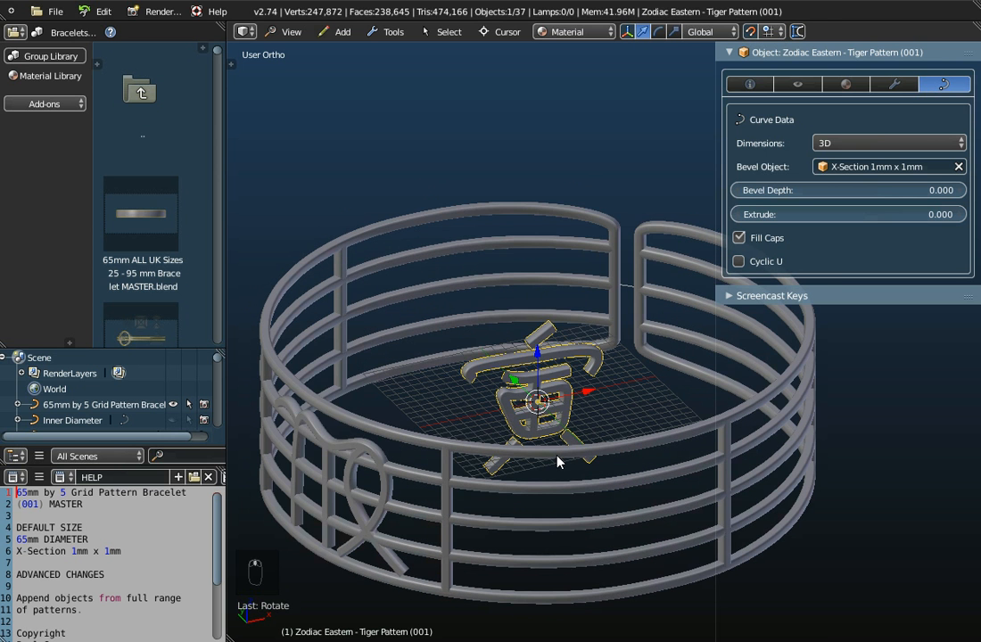
- Add a Curve modifier to the Tiger pattern with x_Inner Diameter 50mm as its object
click(894, 84)
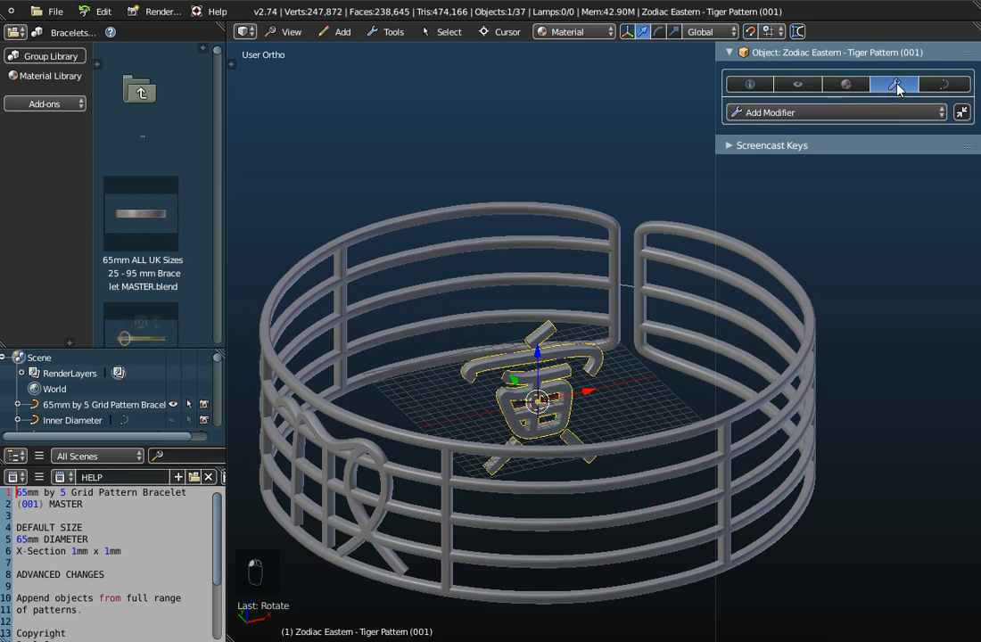
click(831, 113)
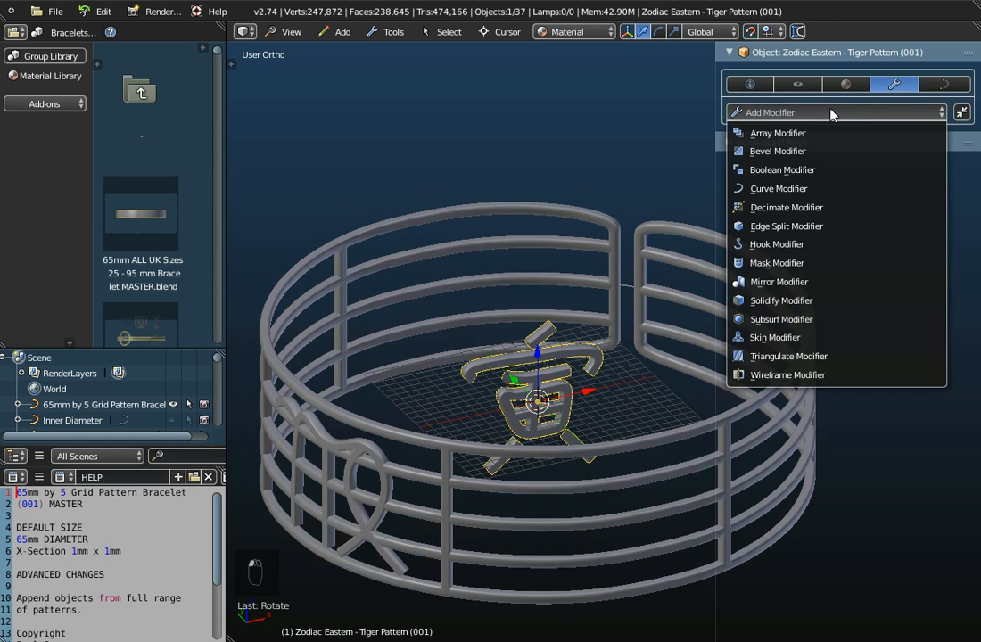
click(752, 188)
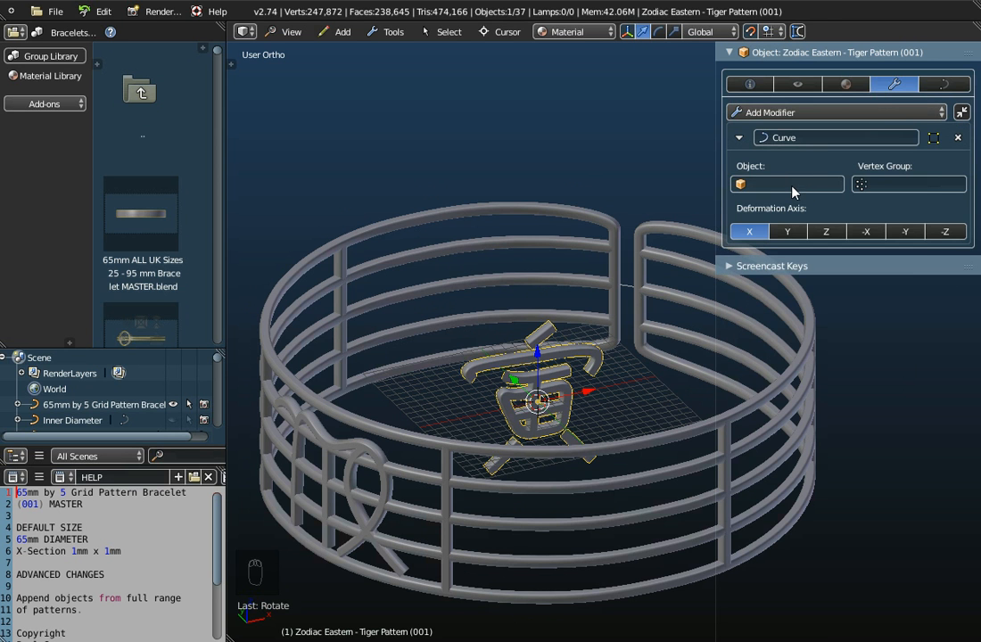
click(797, 189)
scroll(794, 326, down, 15)
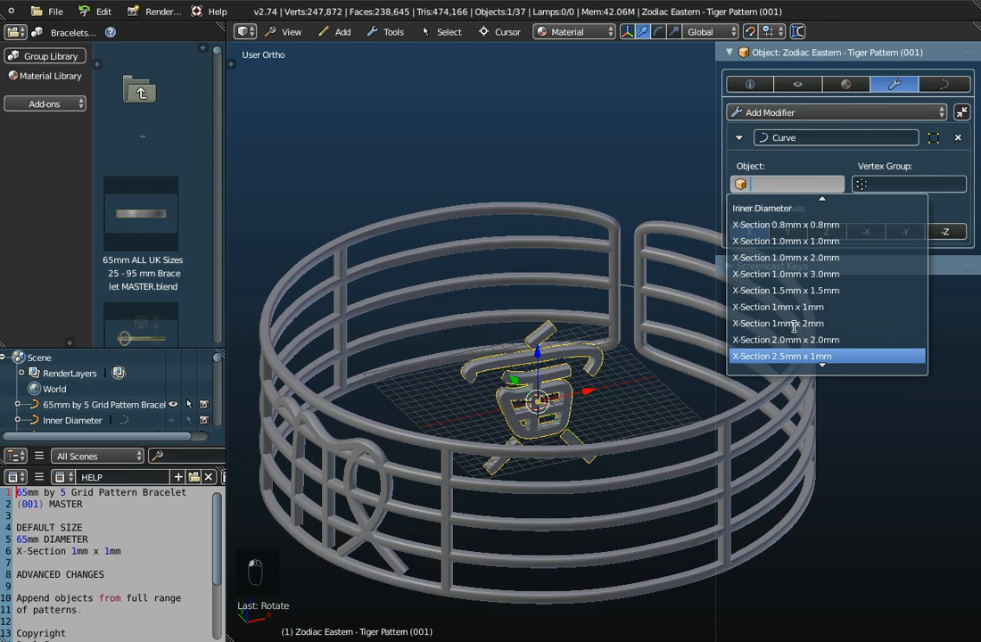
scroll(794, 325, down, 2)
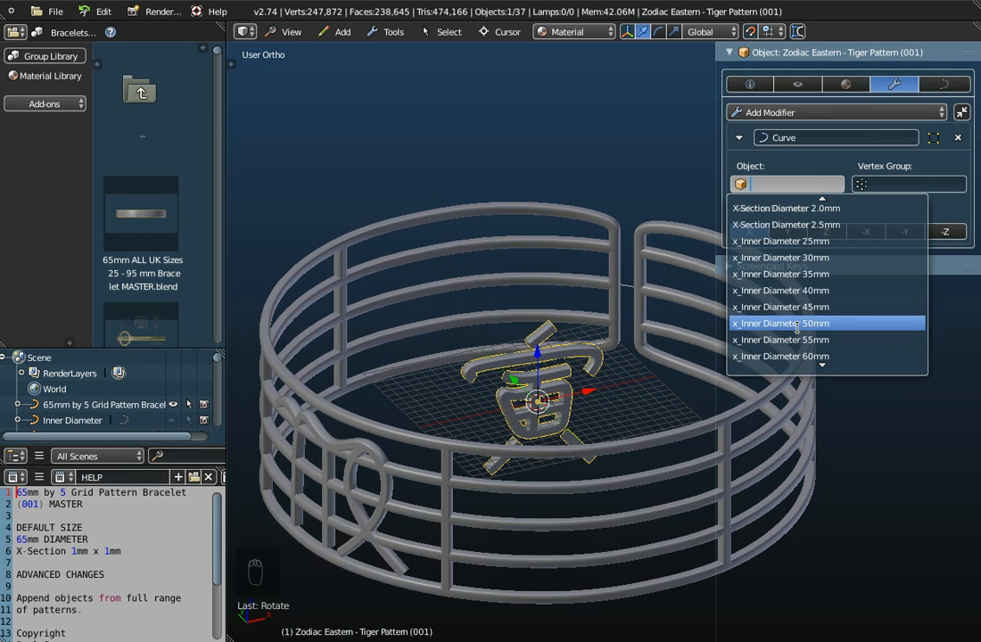
click(795, 323)
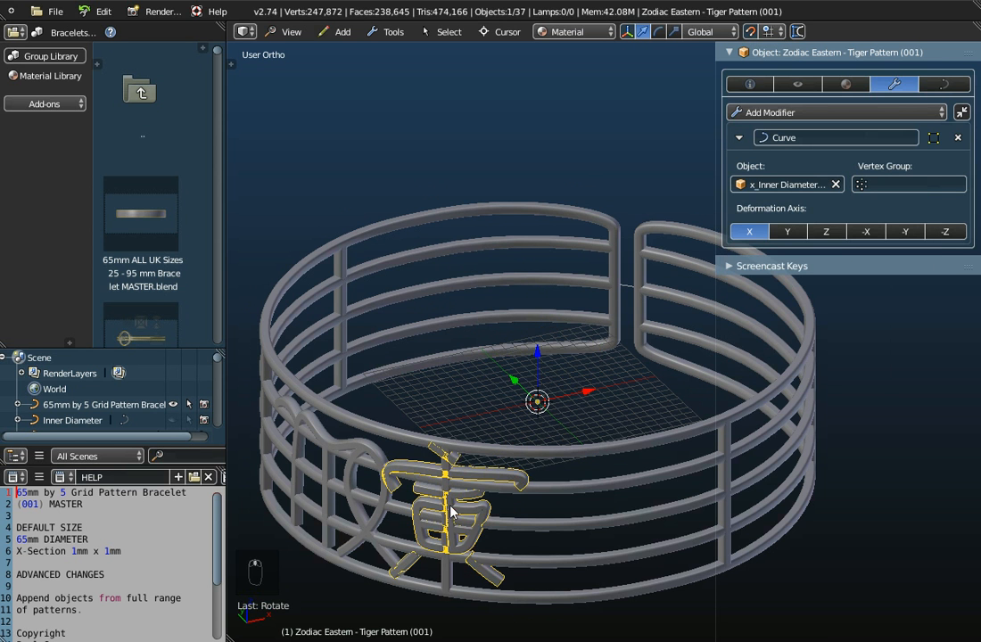
- Move all the Tiger pattern's control points sideways along global X to a median X of about 12, away from the vertical bar
middle_drag(451, 511, 486, 471)
scroll(520, 413, up, 2)
scroll(521, 415, down, 4)
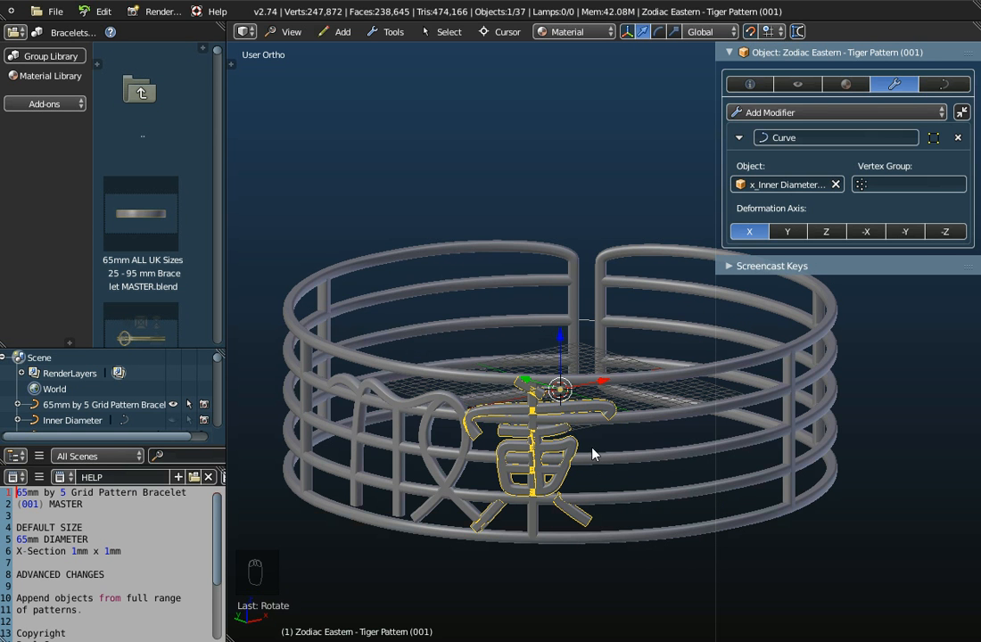
middle_drag(673, 427, 582, 428)
key(Tab)
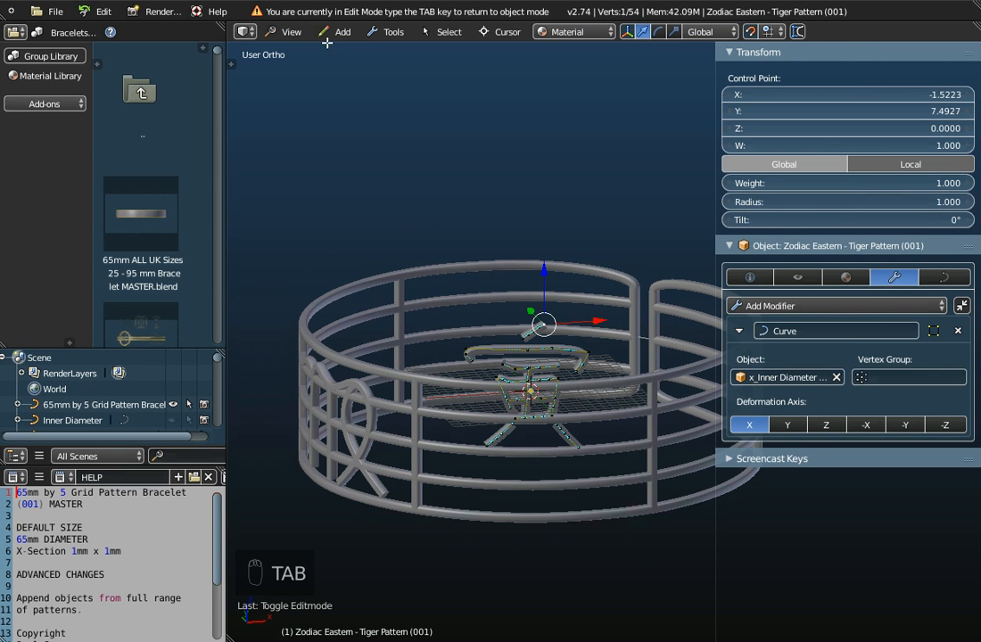
click(292, 33)
click(319, 137)
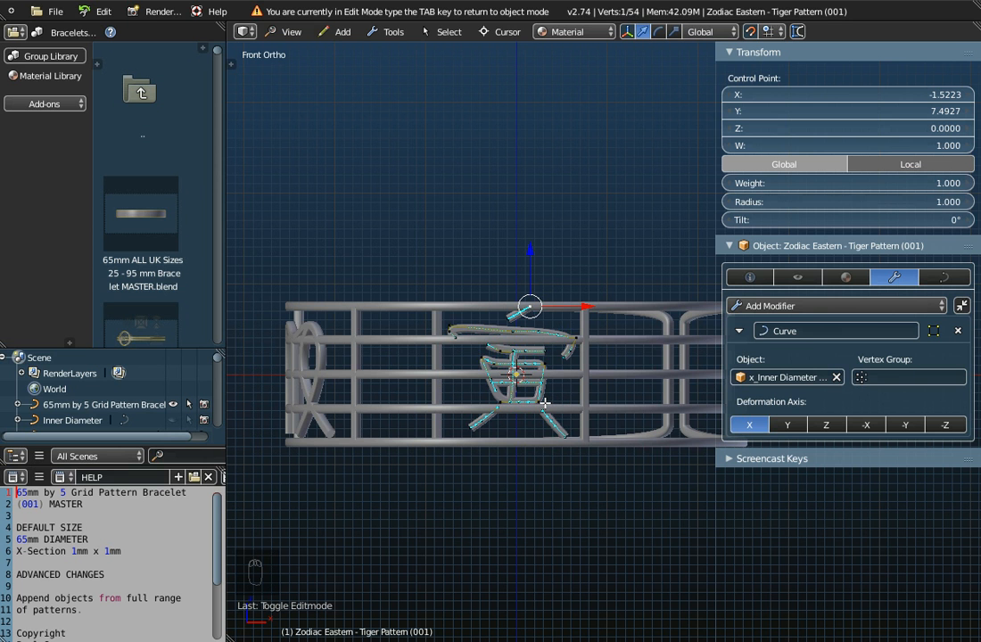
key(a)
key(a)
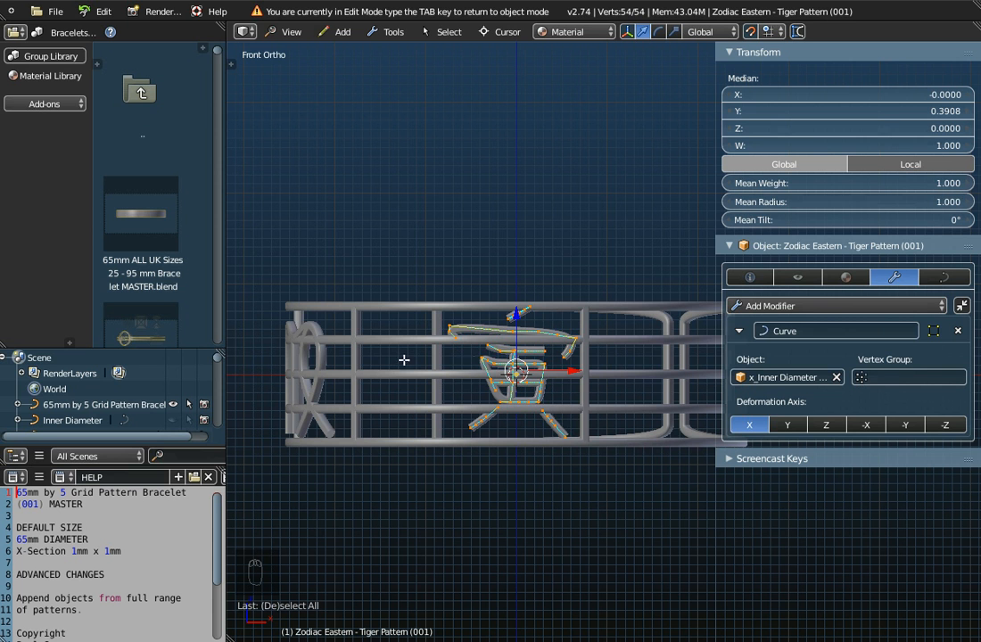
drag(572, 371, 467, 369)
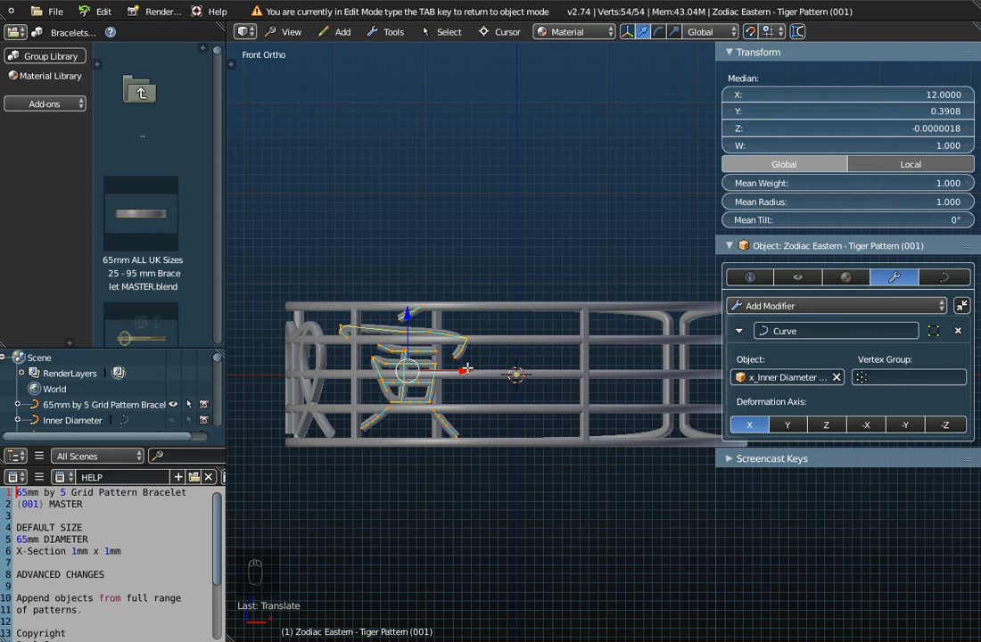
key(Tab)
- Nudge all the Tiger pattern's control points slightly along X to centre it between the two neighbouring vertical bars
middle_drag(512, 376, 561, 433)
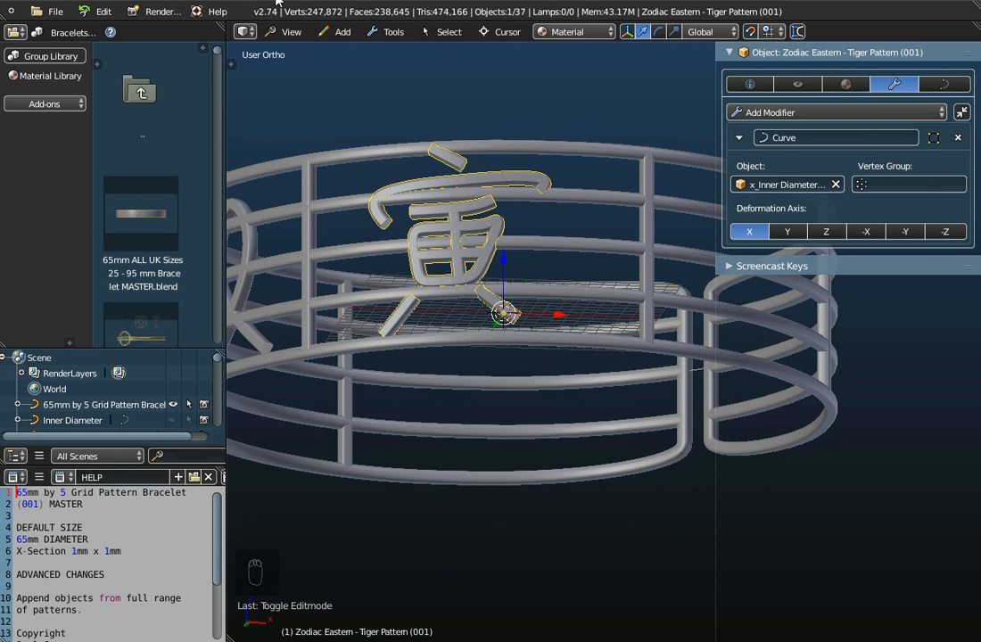
click(290, 31)
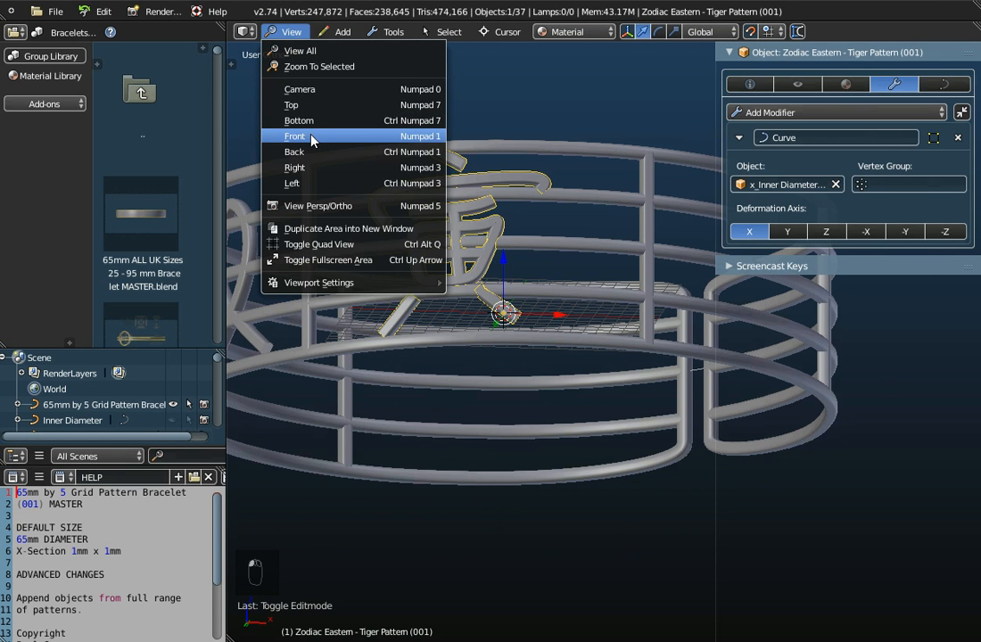
click(313, 136)
key(Tab)
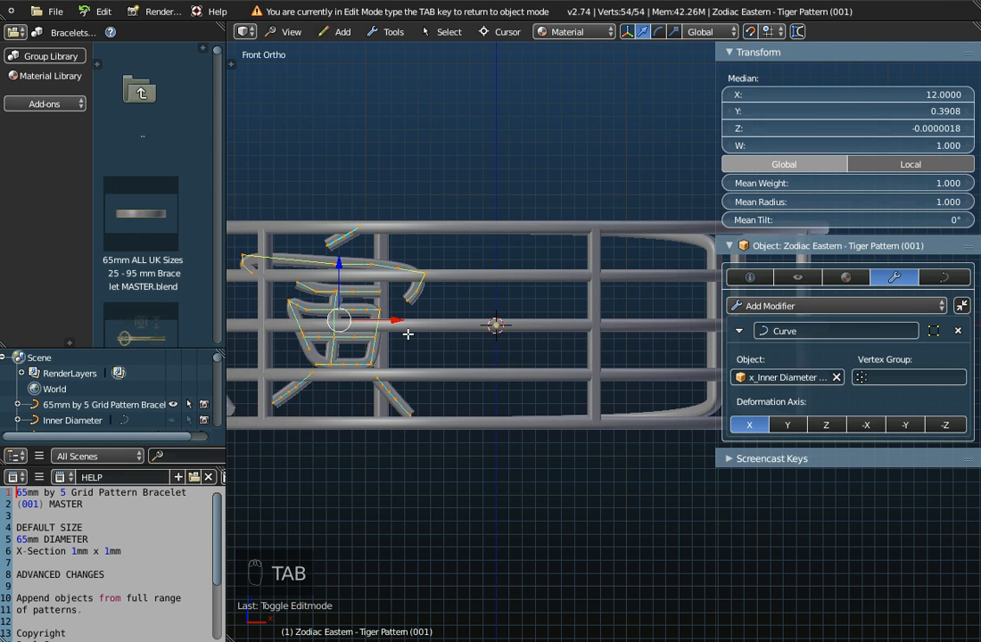
drag(397, 321, 416, 337)
key(Tab)
- Examine from several angles how the Tiger pattern's strokes meet the bracelet rails and how the pattern sits around the band
middle_drag(468, 351, 489, 386)
middle_drag(488, 386, 427, 297)
scroll(393, 321, up, 5)
scroll(392, 316, up, 1)
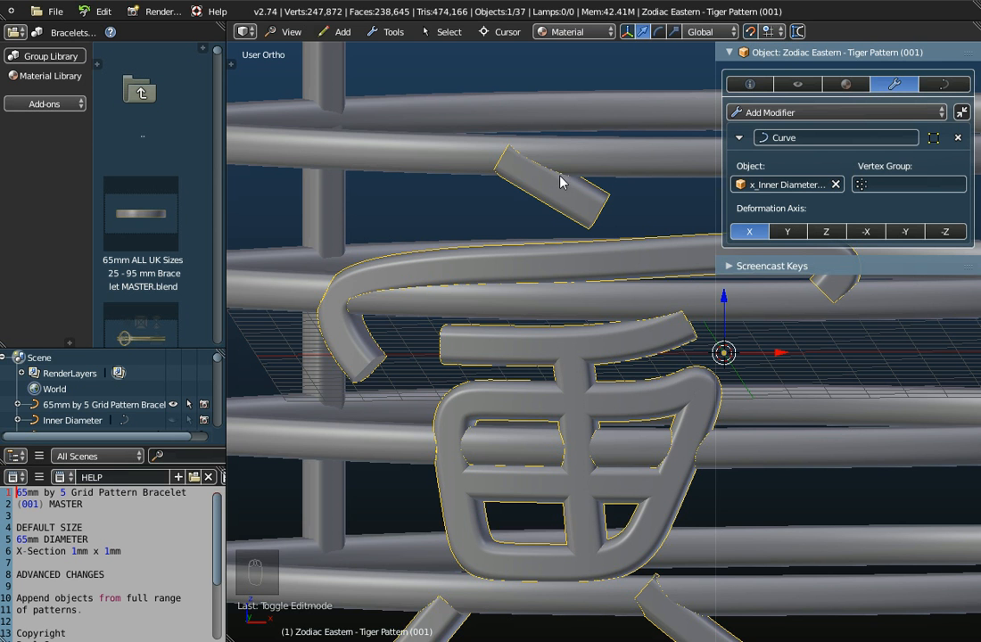
middle_drag(589, 164, 513, 265)
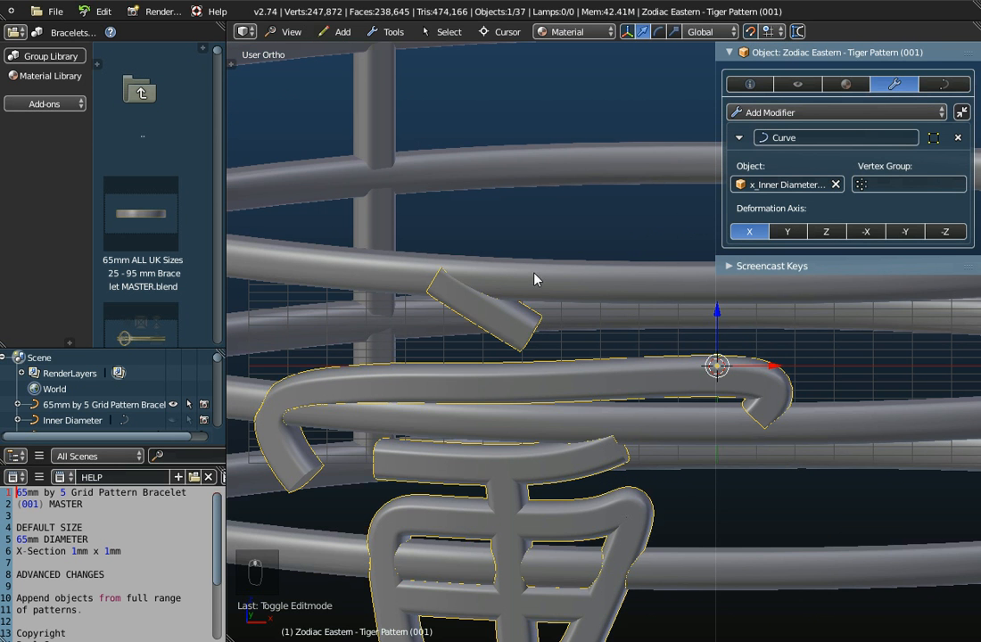
scroll(494, 284, down, 3)
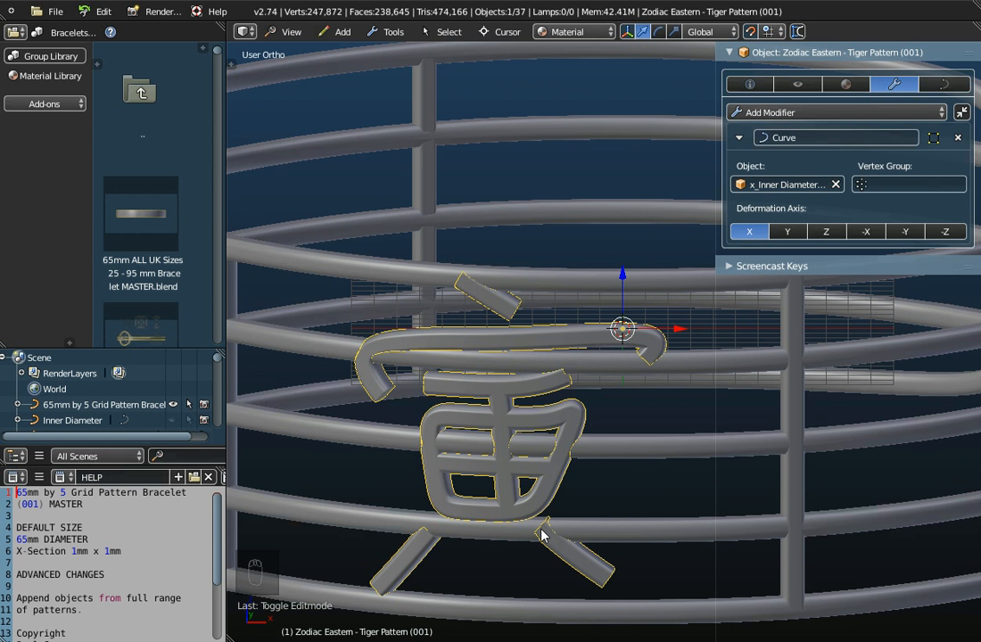
scroll(461, 567, down, 6)
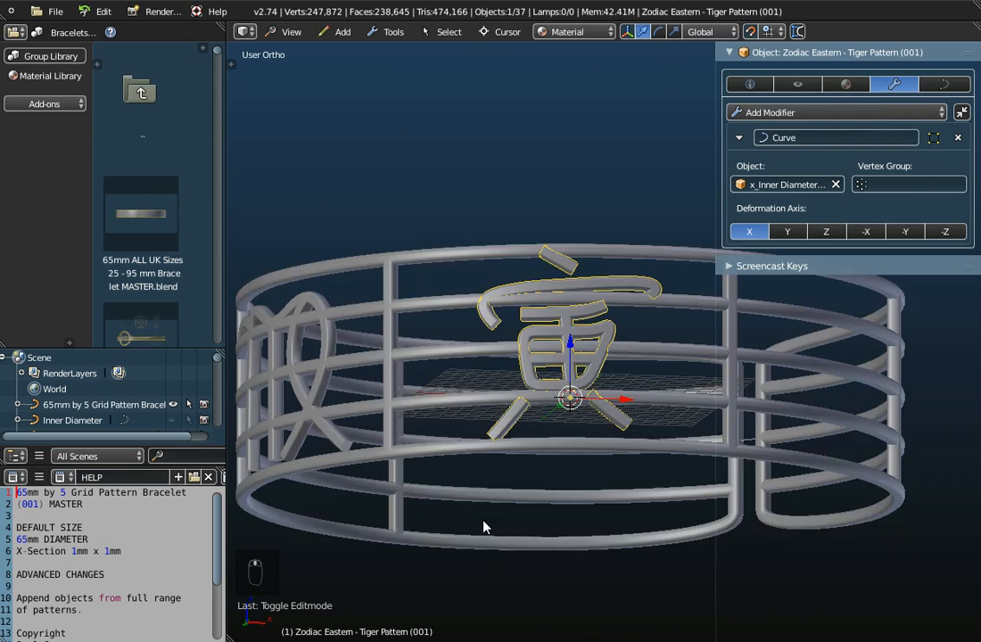
middle_drag(483, 527, 495, 430)
scroll(466, 580, down, 2)
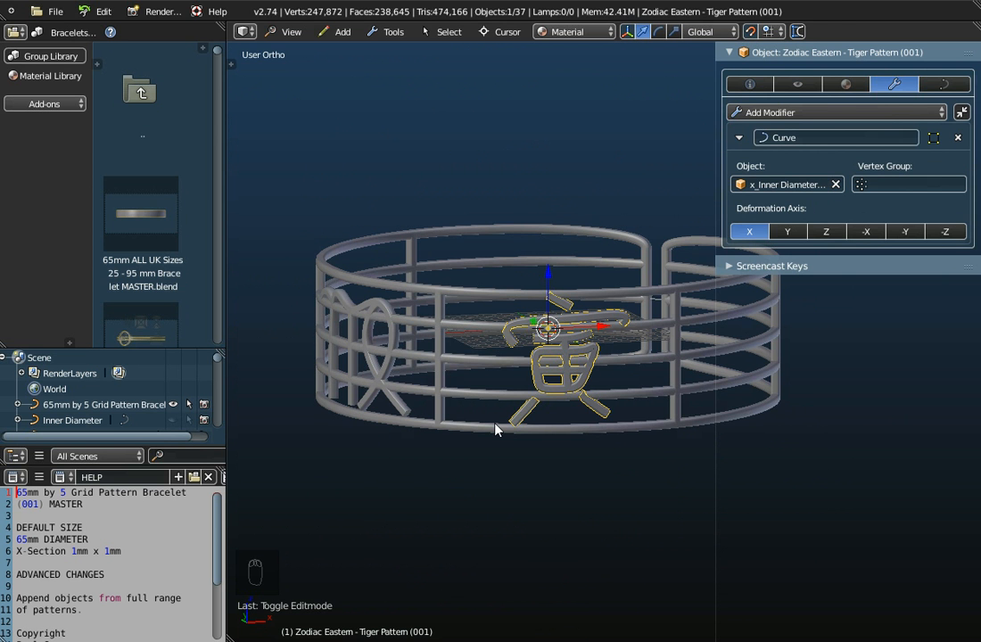
middle_drag(557, 410, 518, 459)
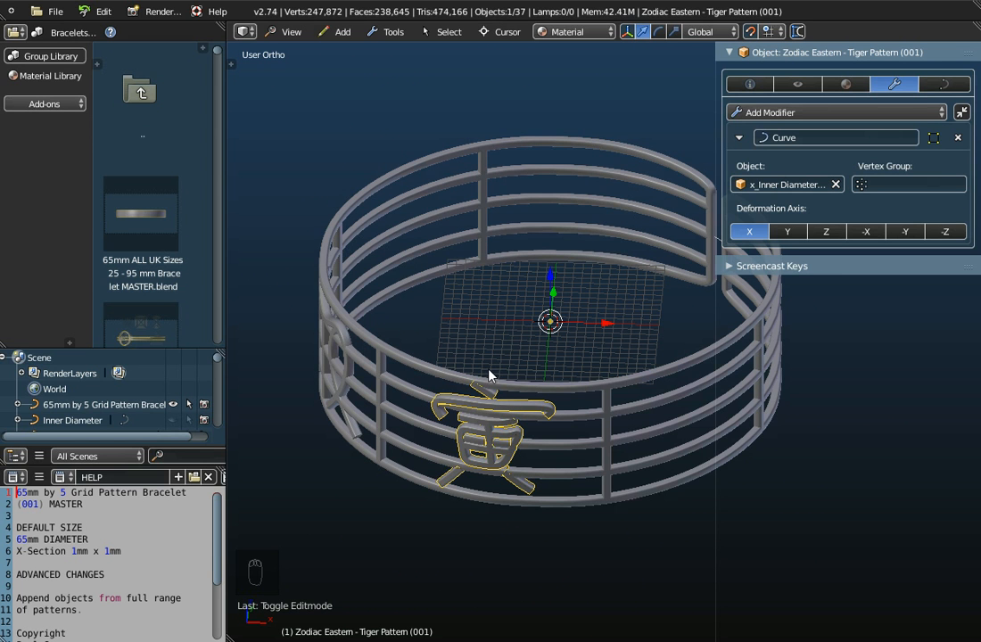
- Join the Tiger pattern to the Virgo pattern as one object
shift+right_click(345, 342)
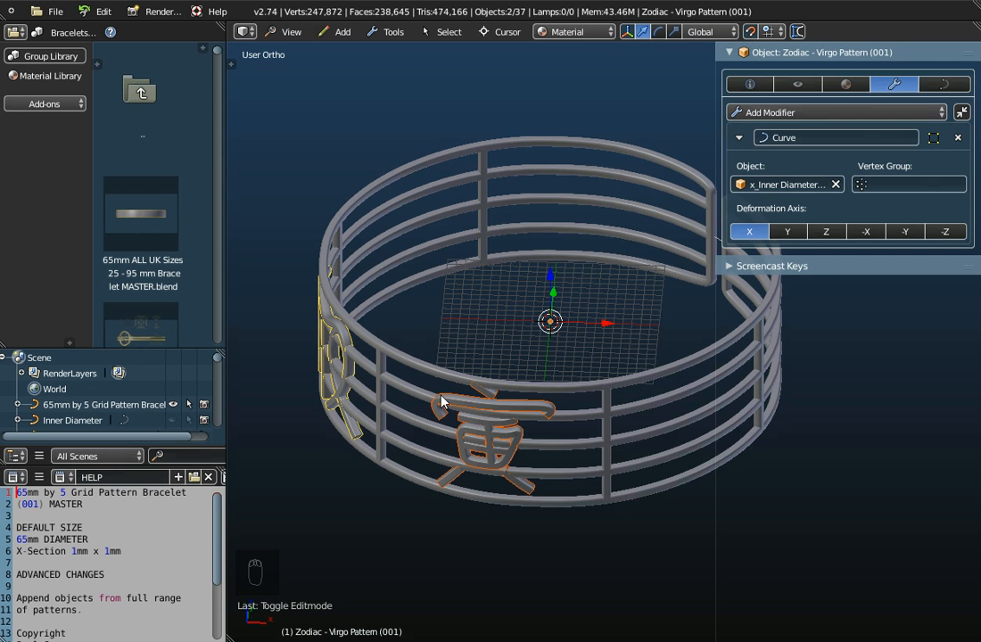
click(393, 36)
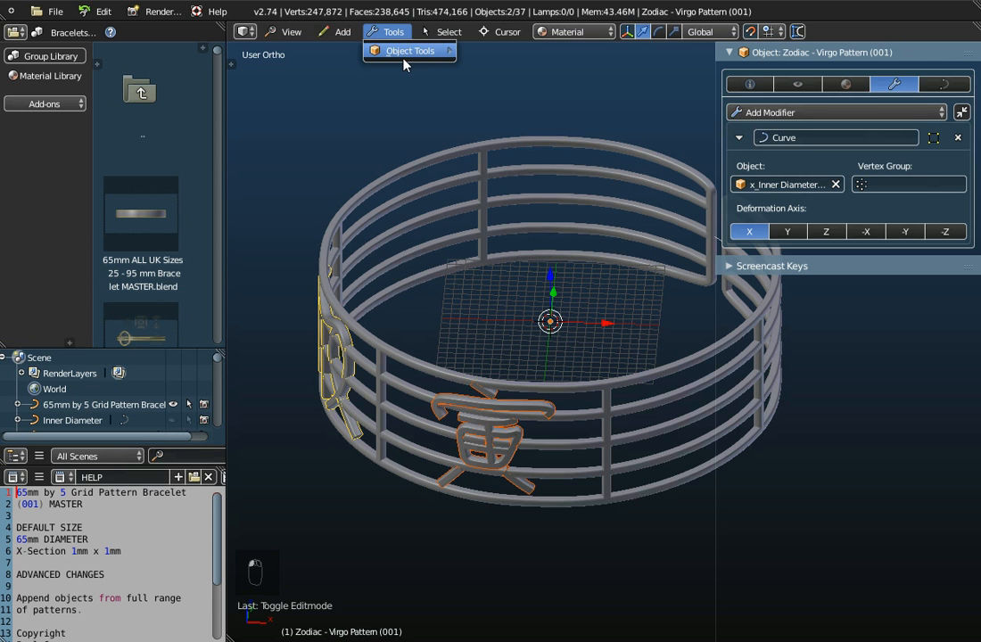
mouse_move(408, 51)
click(492, 105)
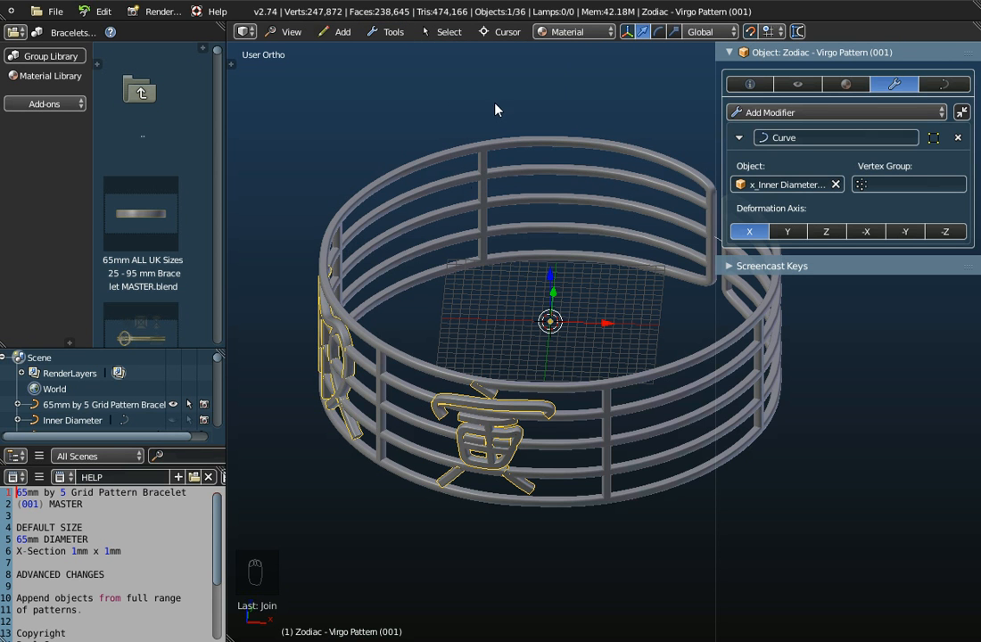
- Join the combined Virgo and Tiger patterns to the 65mm by 5 Grid Pattern Bracelet, keeping the bracelet as the active object
shift+right_click(407, 365)
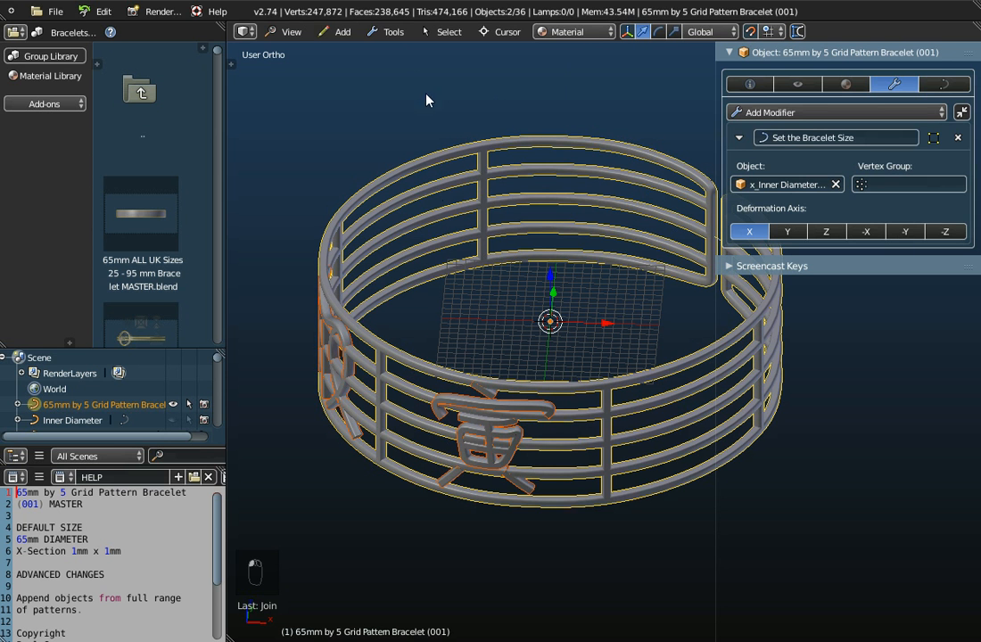
click(393, 32)
mouse_move(411, 51)
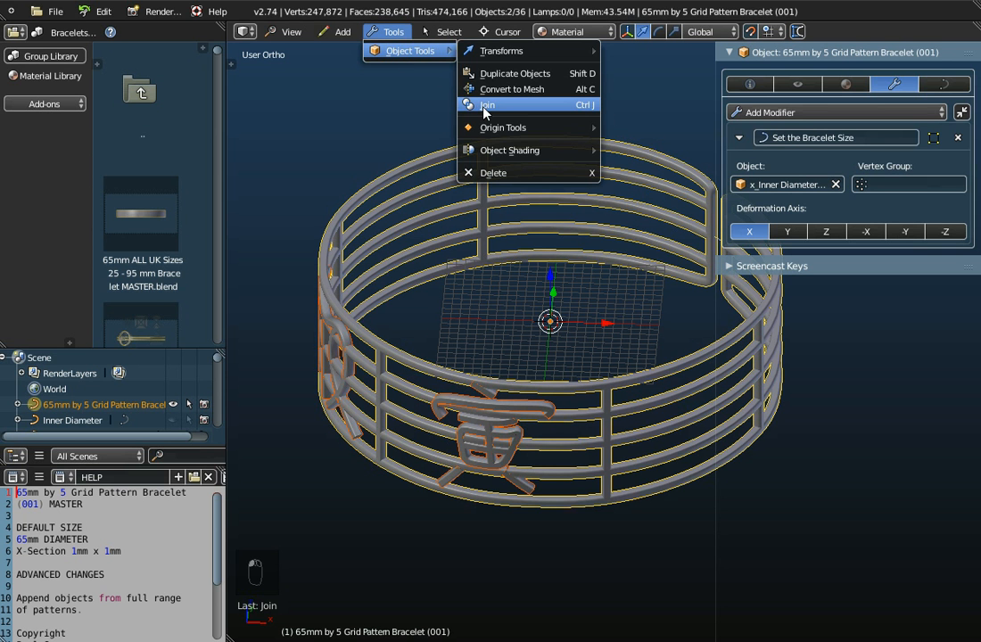
click(487, 106)
middle_drag(477, 364, 524, 382)
scroll(507, 345, down, 3)
scroll(560, 346, up, 2)
scroll(562, 326, down, 3)
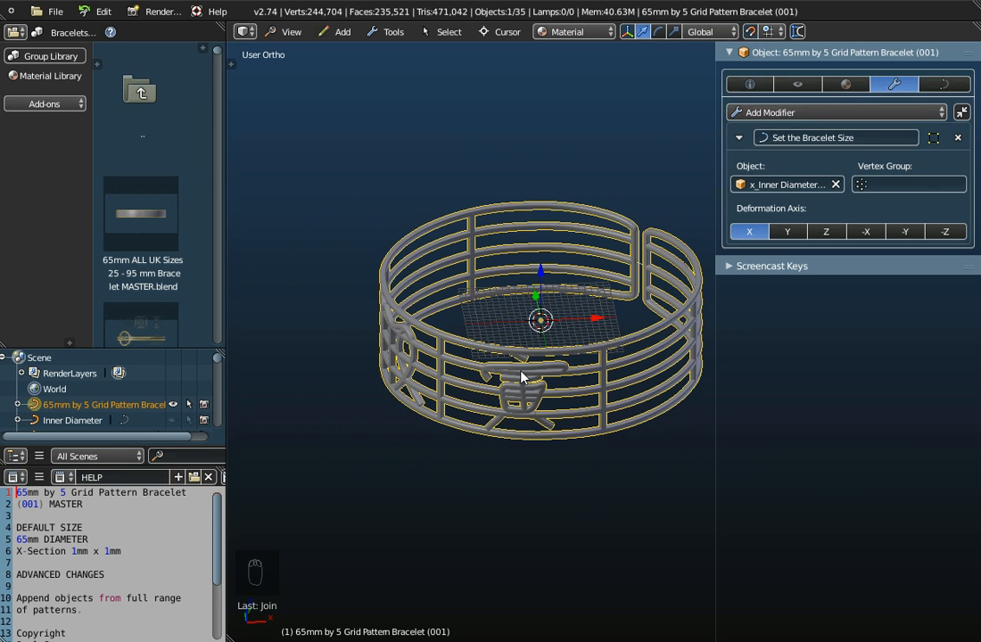
- Export the bracelet as a Wavefront OBJ to the Desktop, replacing MASTER in the file name with "Virgo Tiger"
click(61, 16)
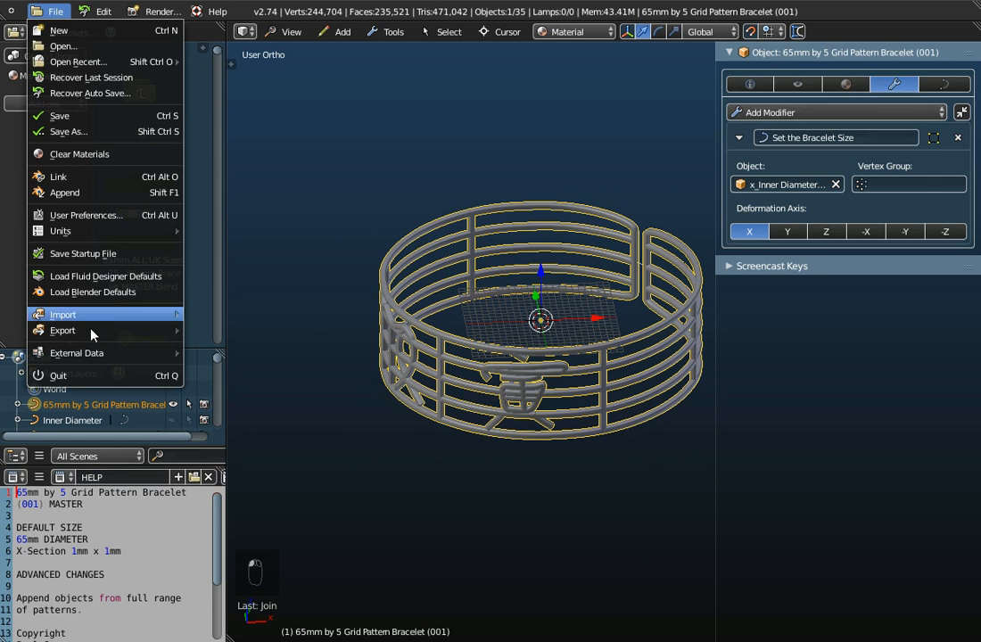
mouse_move(67, 330)
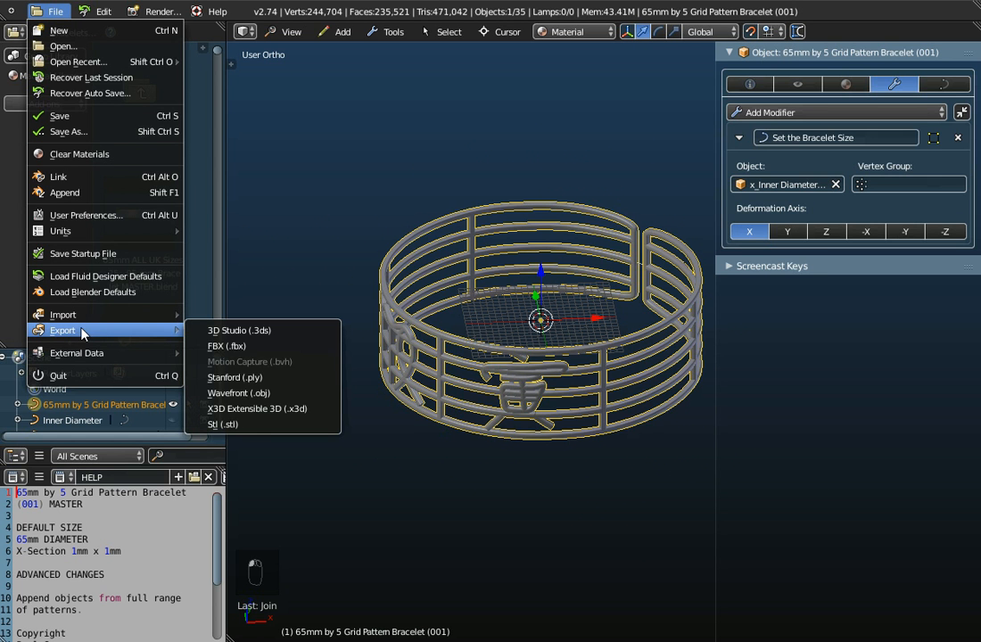
click(236, 392)
click(37, 239)
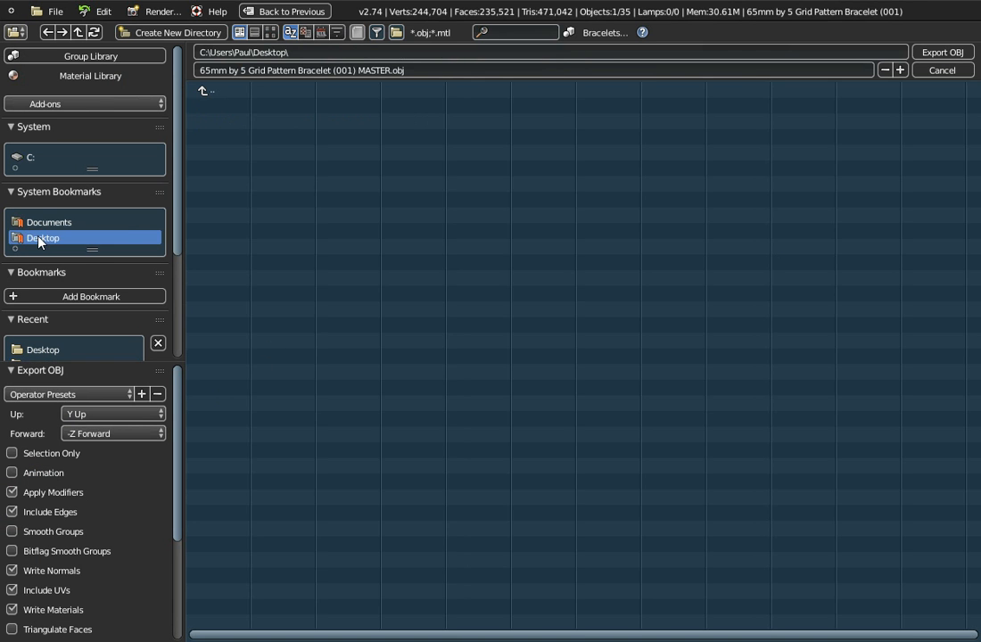
click(328, 70)
double_click(377, 69)
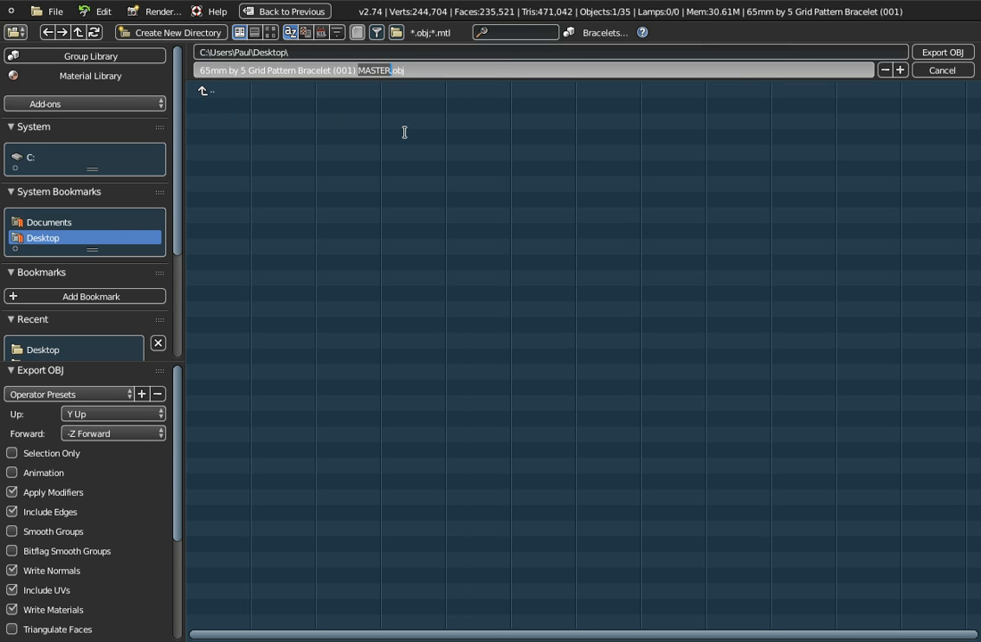
key(BackSpace)
text(Virgo Tiger)
key(Return)
click(947, 52)
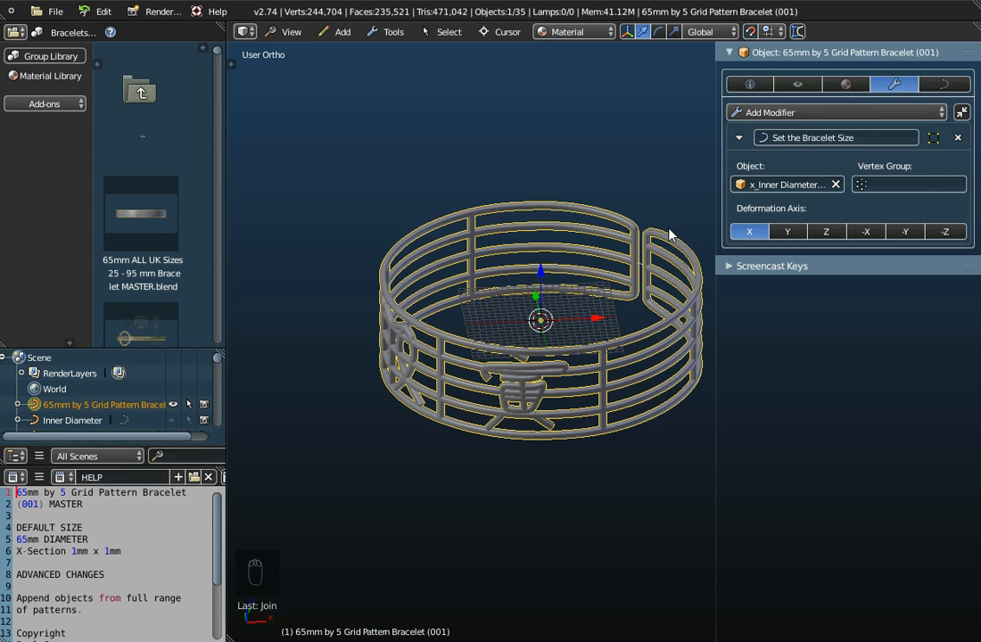
middle_drag(429, 340, 586, 372)
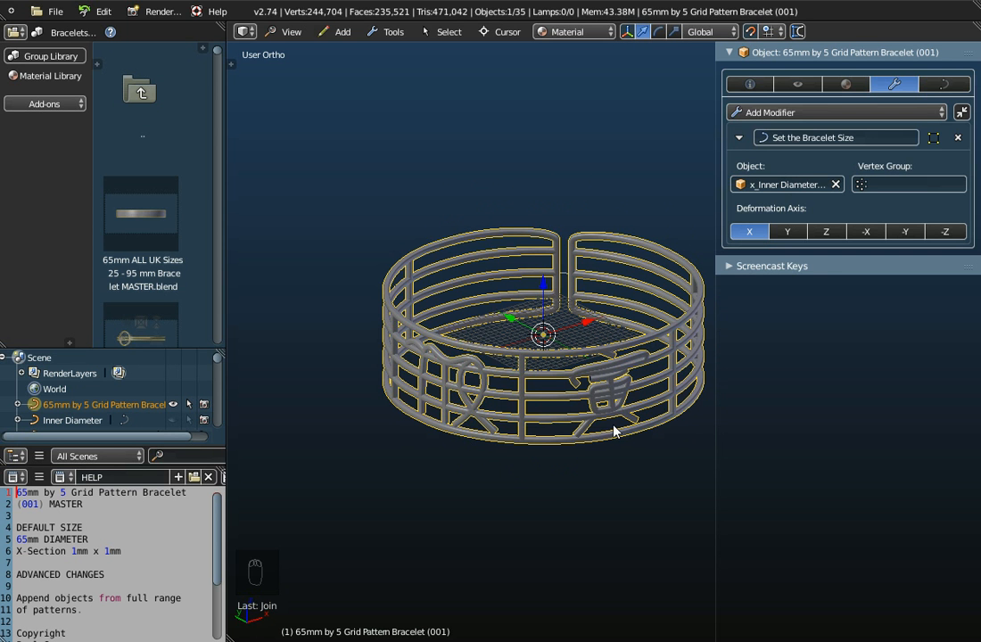
middle_drag(617, 390, 561, 425)
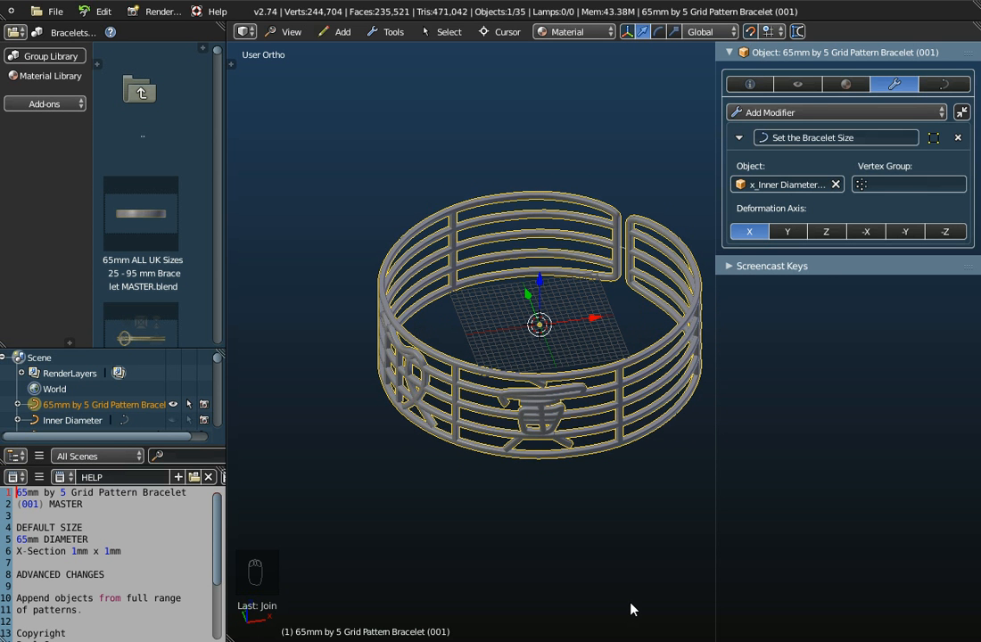